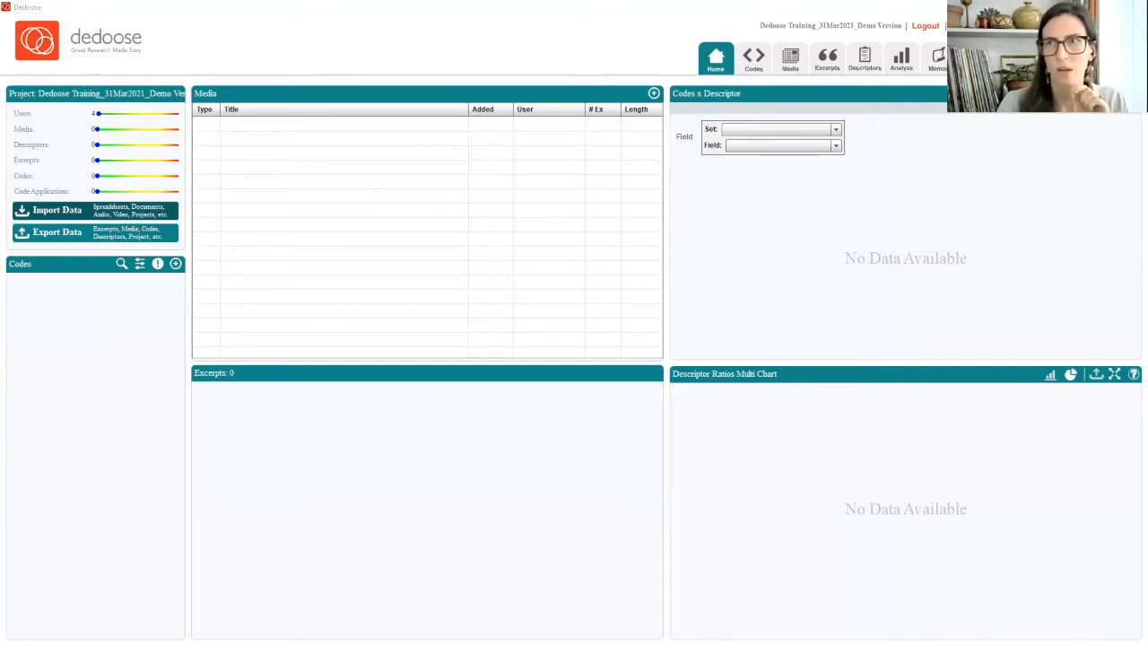
Import Freakonomics_Fresh Start, StoryCorps_Things Are Looking Up, TAL_Middle School and TAL_Show of Delights as text documents from the Desktop's Dedoose Demo folder.
left_click(654, 93)
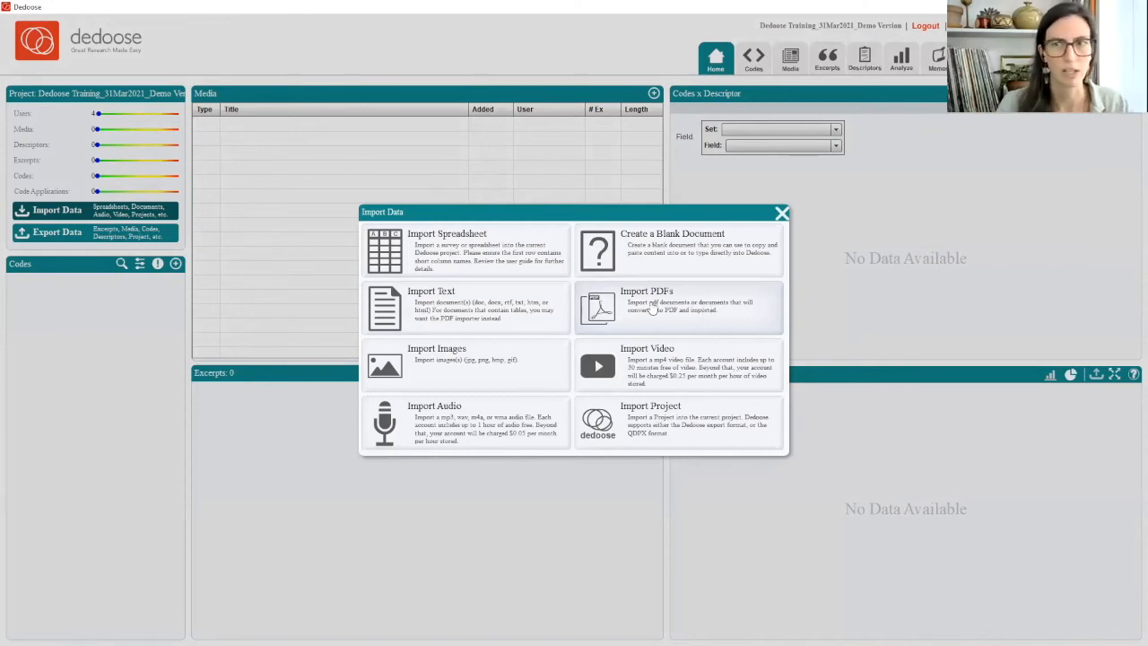
left_click(449, 307)
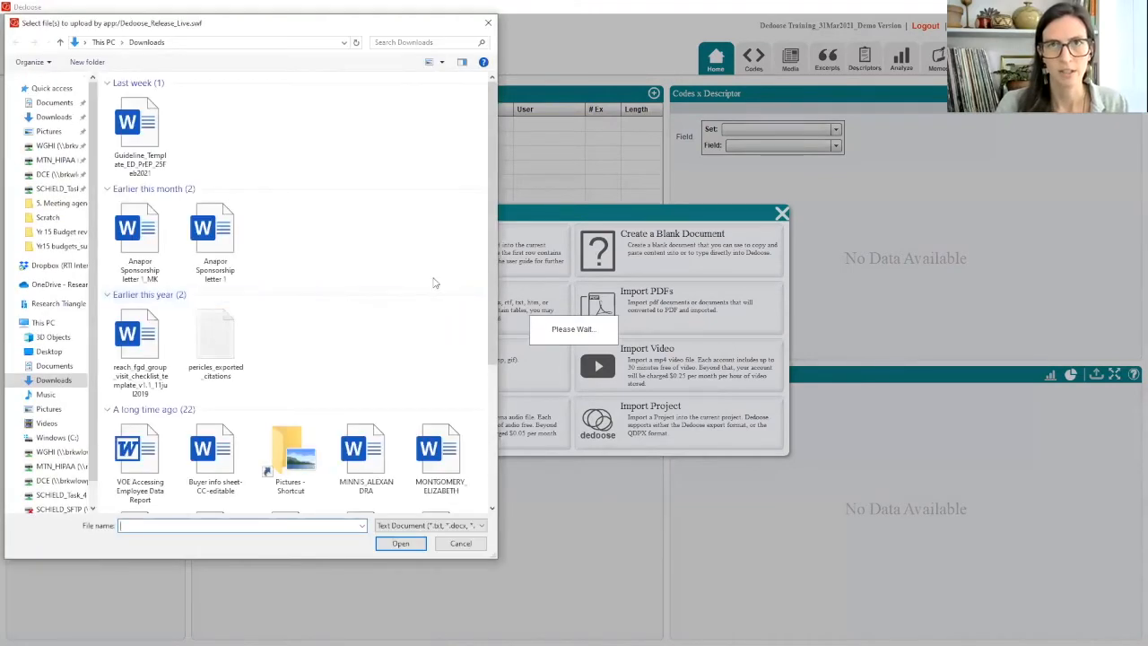
left_click(50, 351)
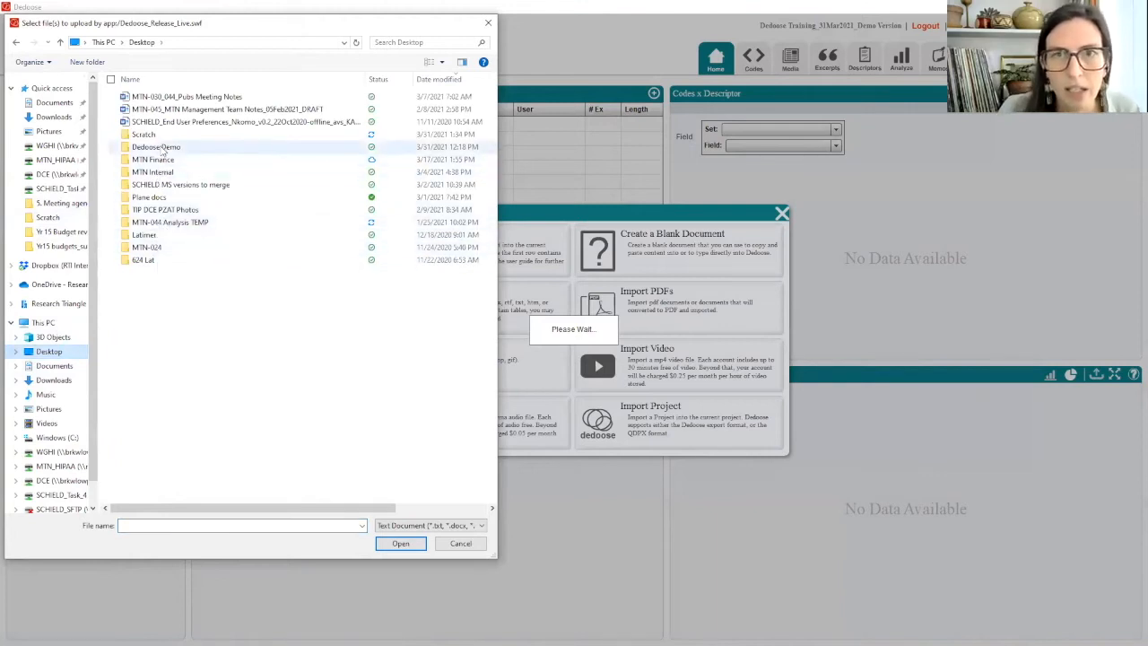
double_click(161, 148)
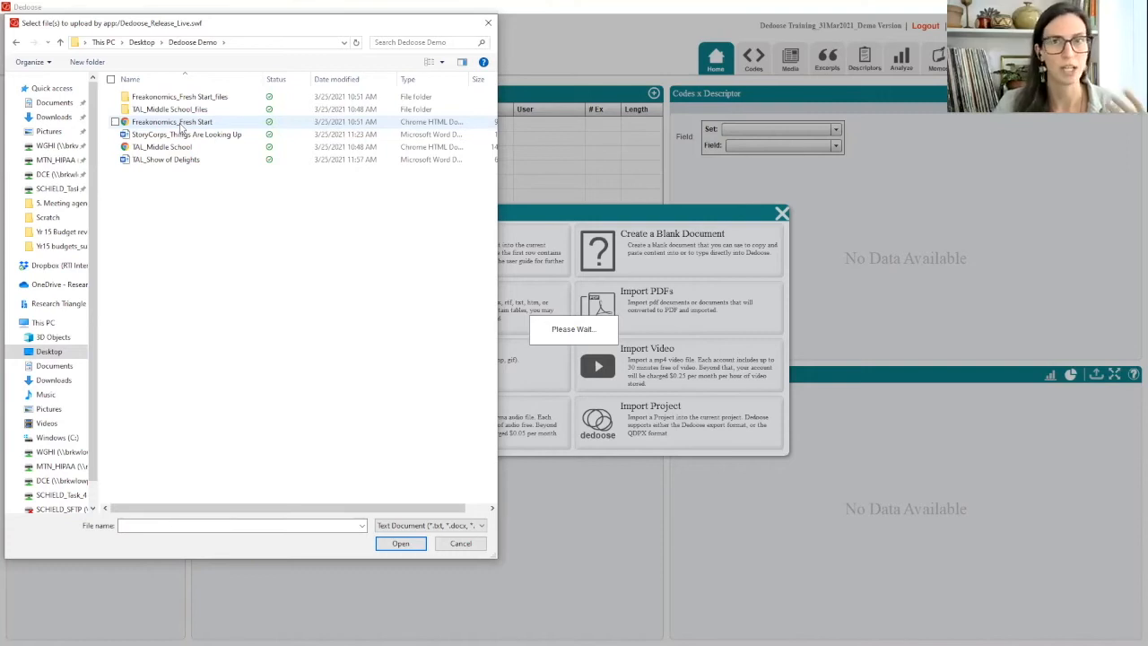
left_click(176, 134)
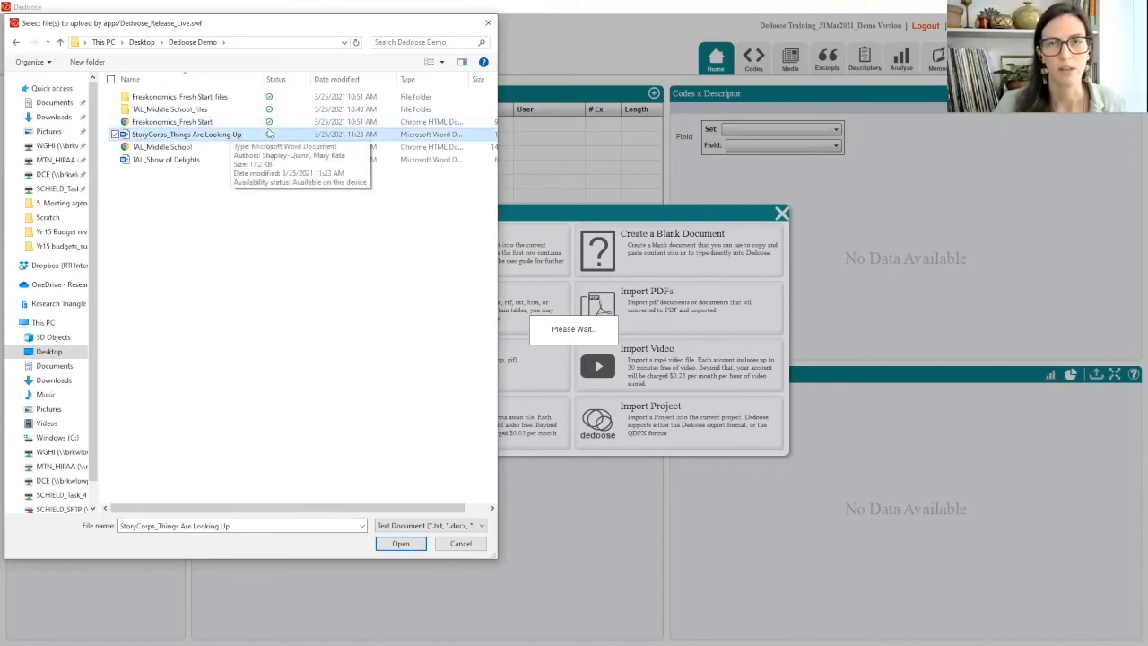
left_click(195, 123, "ctrl")
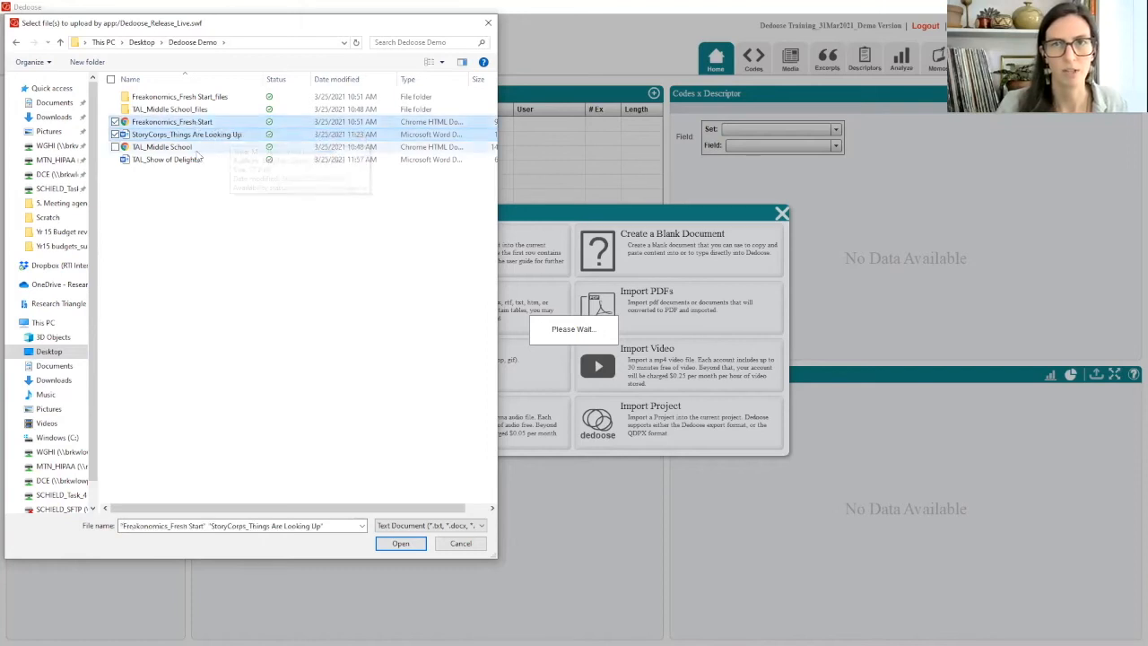
left_click(190, 149, "ctrl")
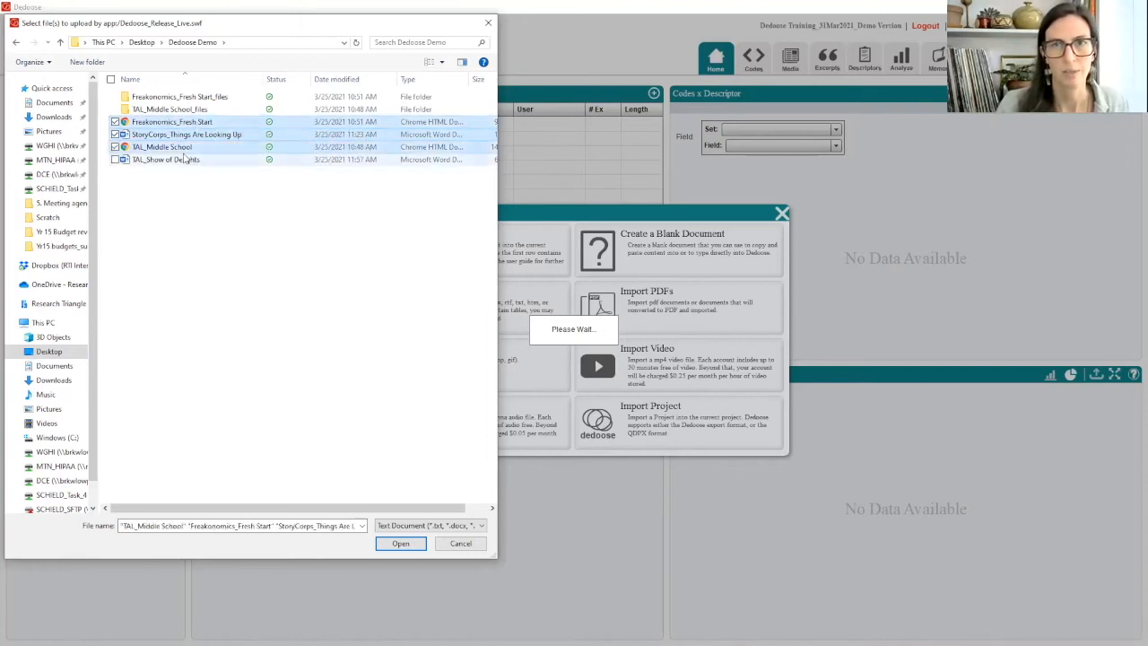
left_click(166, 162, "ctrl")
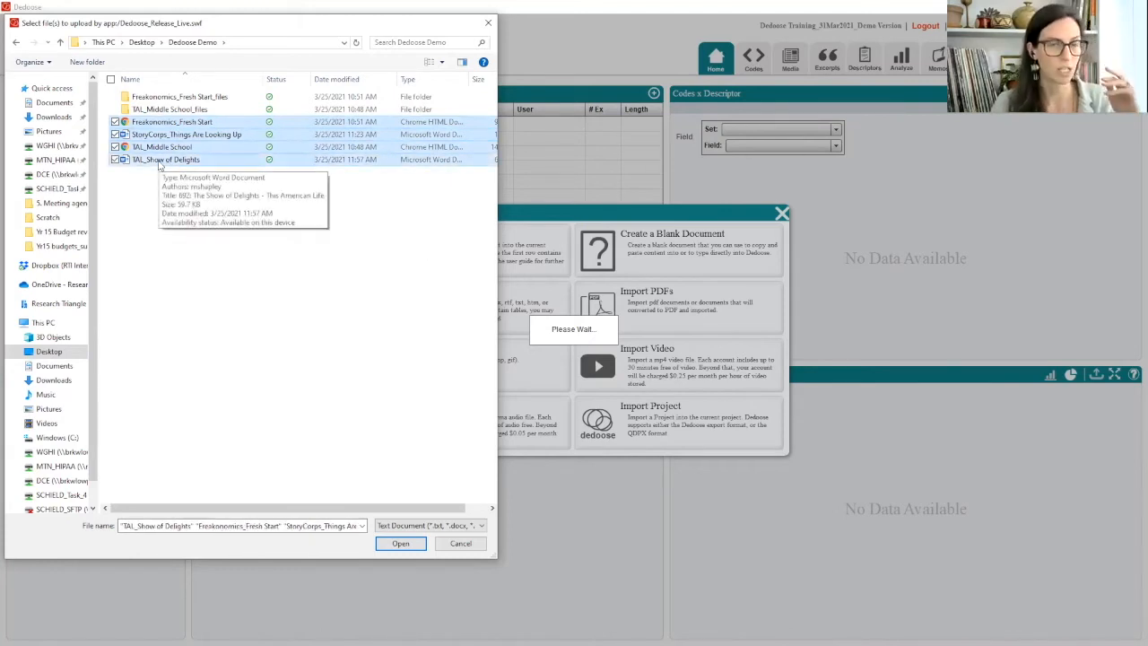
left_click(400, 543)
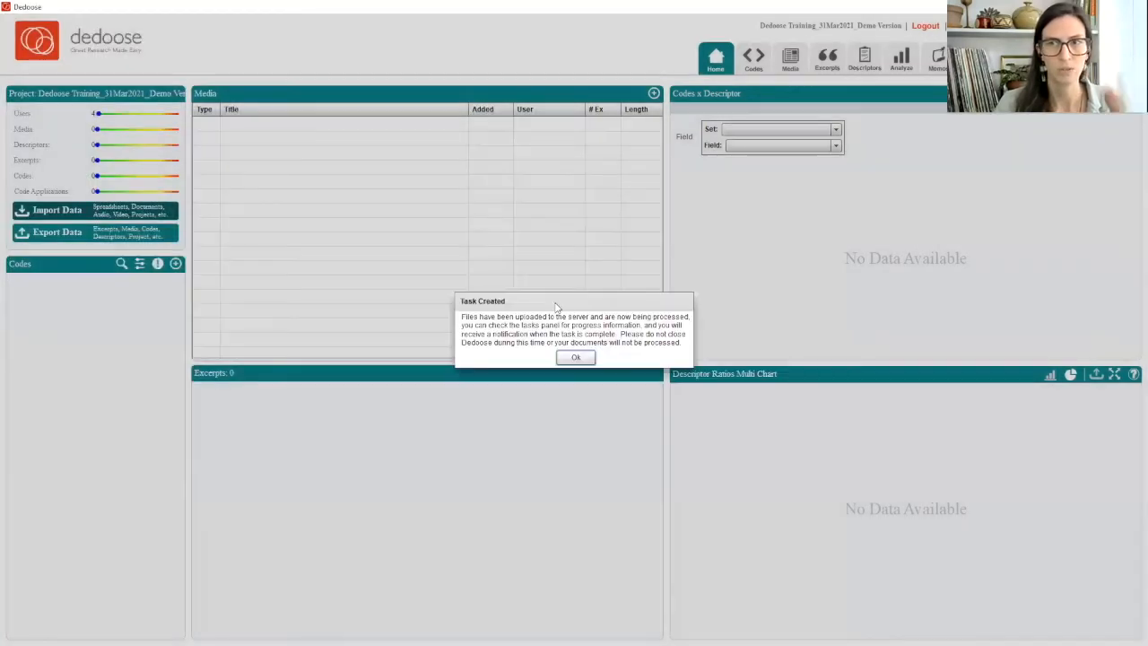
left_click(575, 357)
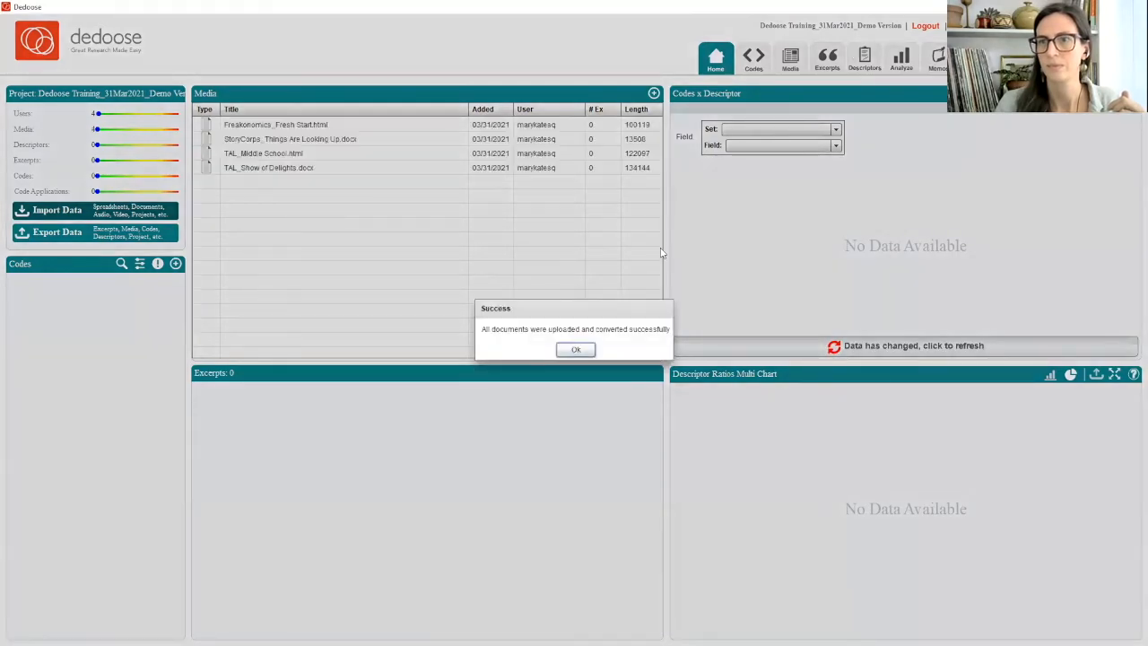
left_click(576, 349)
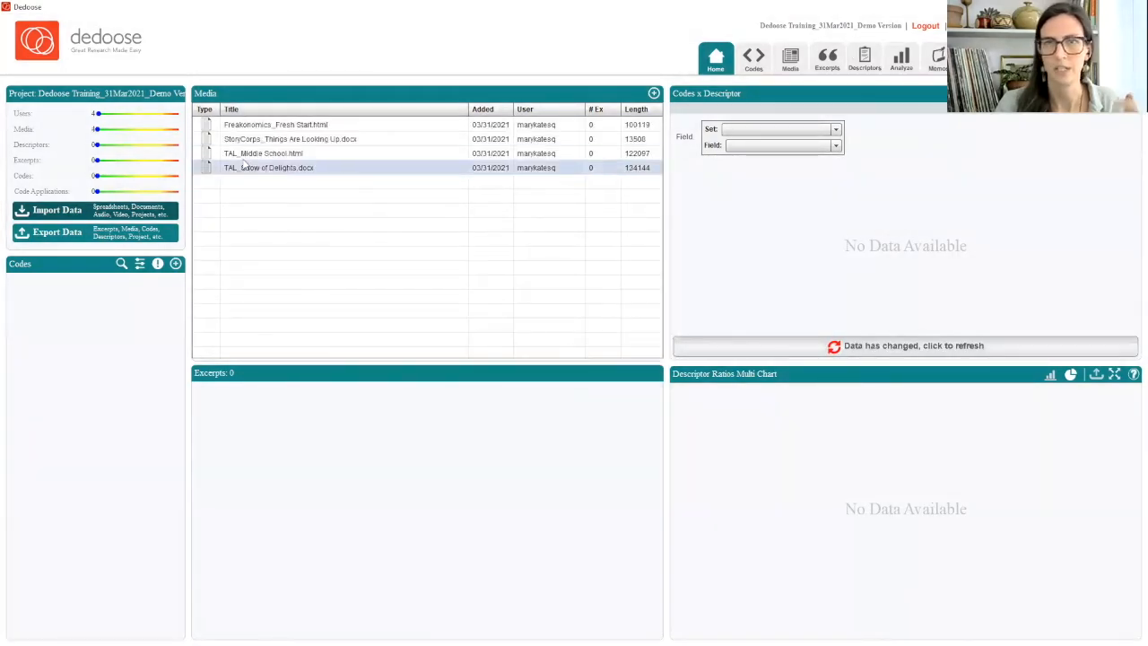
Open Freakonomics_Fresh Start.html and look through the imported transcript past the website menu links.
double_click(262, 126)
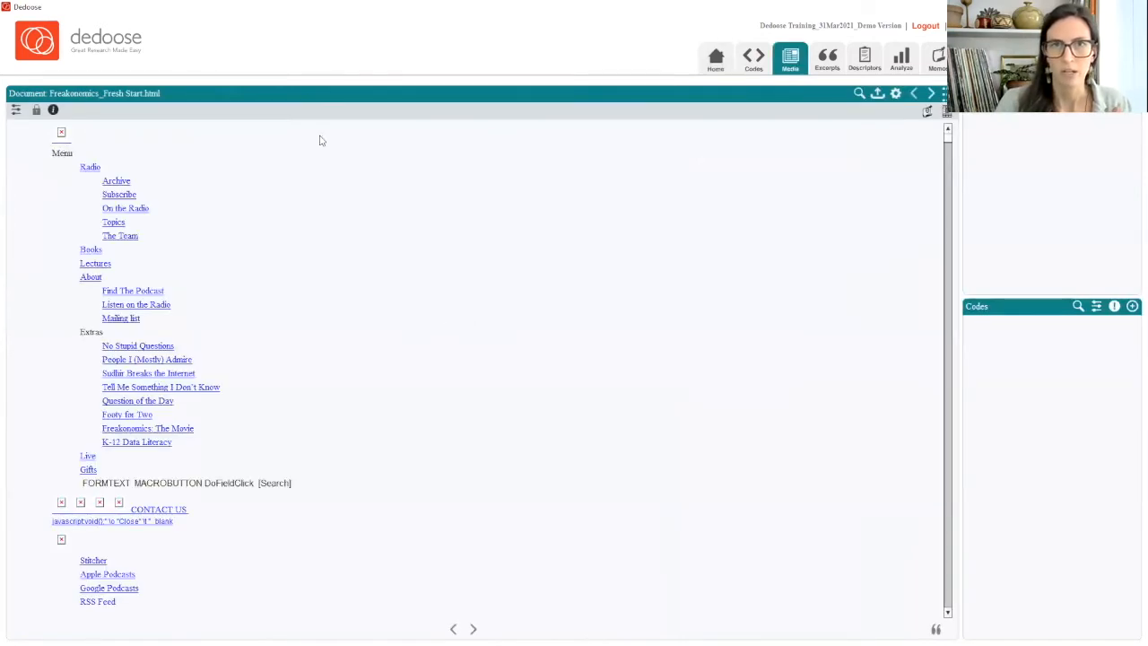
left_click_drag(949, 142, 951, 152)
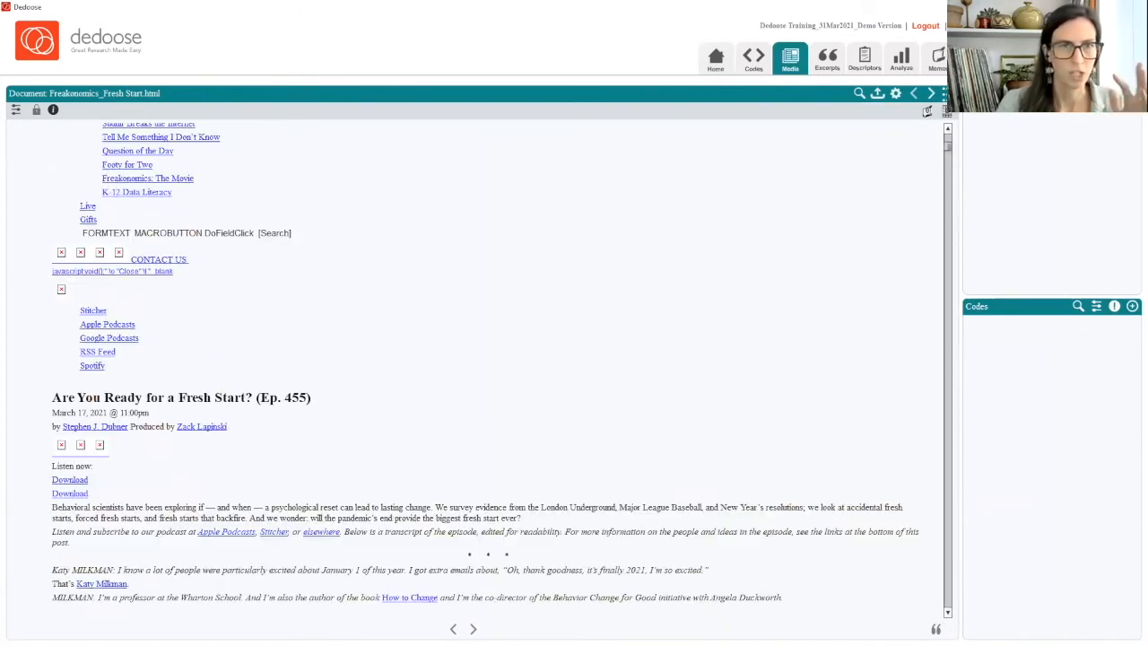
scroll(260, 448, "down", 3)
scroll(224, 437, "down", 5)
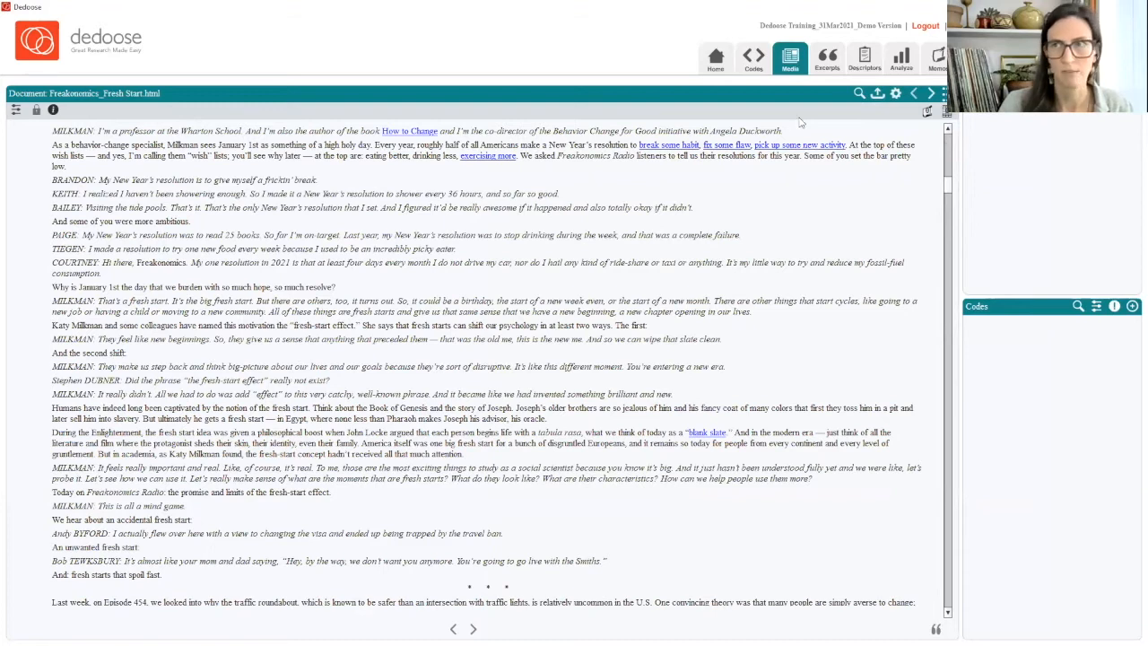
Open StoryCorps_Things Are Looking Up.docx from the project's full media list and review its imported text.
left_click(788, 63)
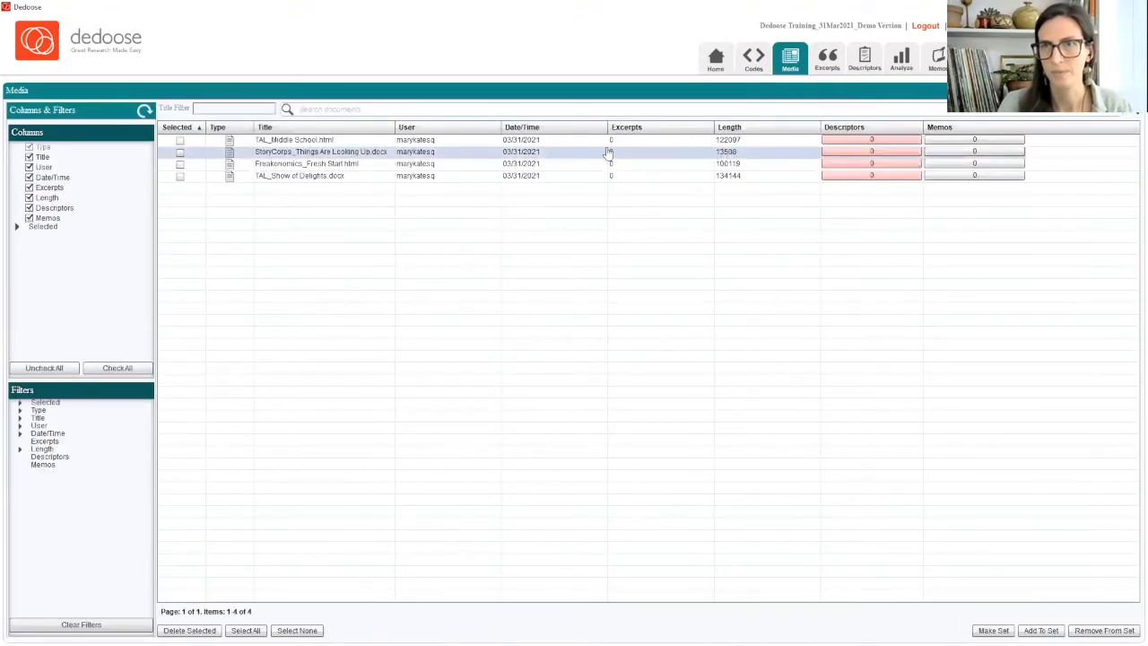
left_click(303, 155)
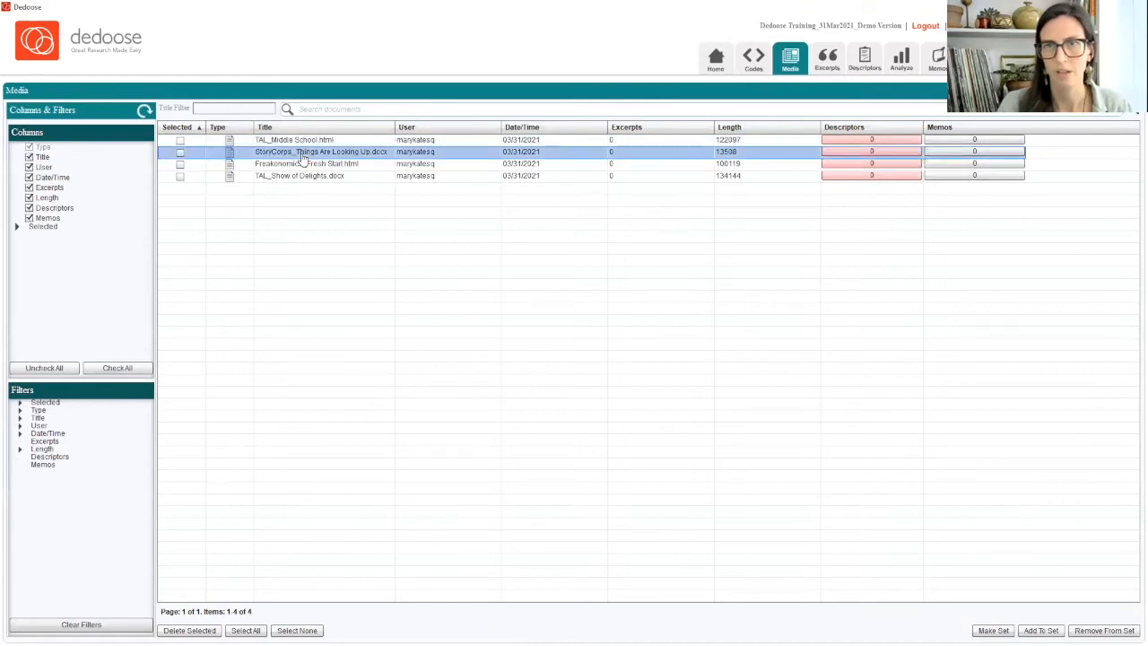
double_click(302, 155)
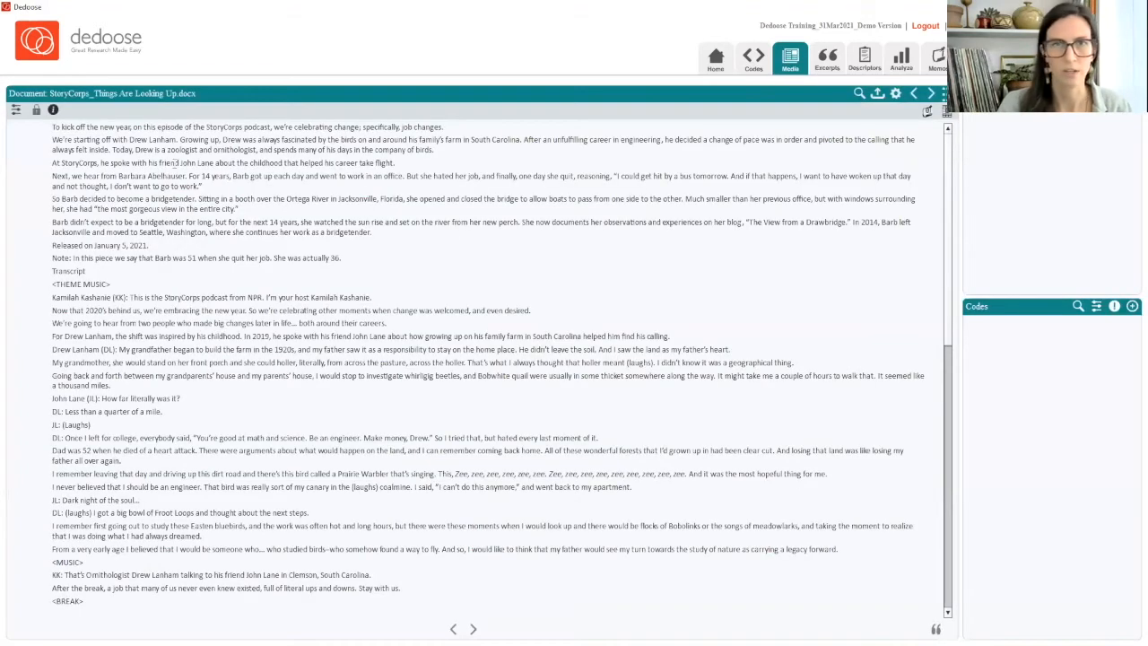
scroll(173, 163, "down", 6)
scroll(167, 162, "up", 6)
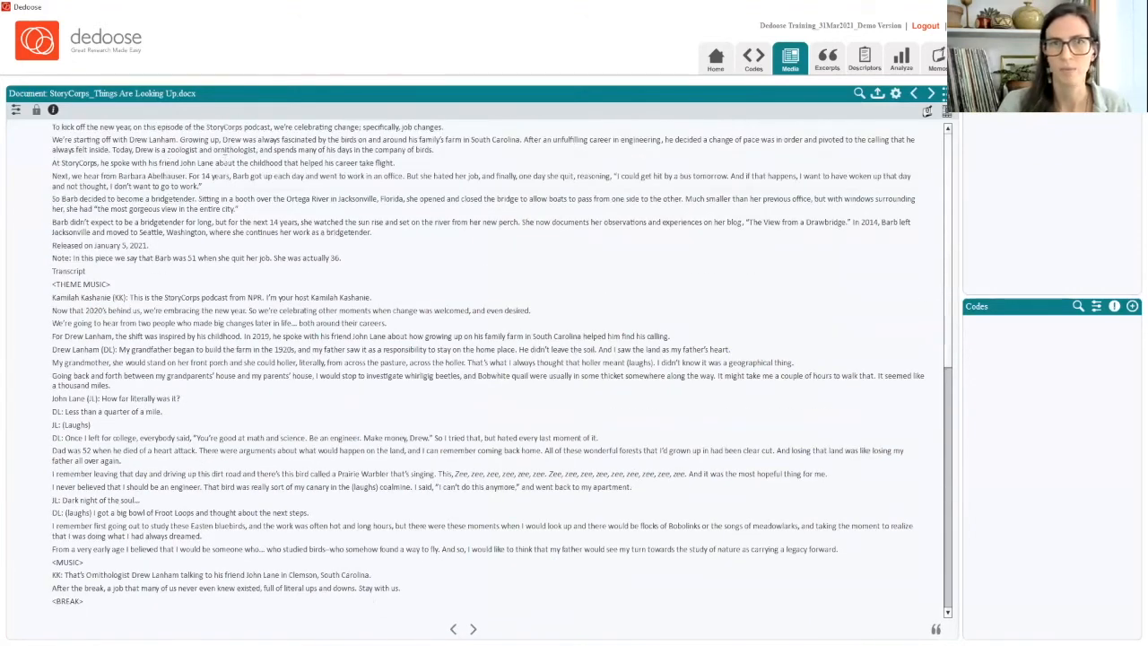
Import TAL_First Contact 411 into the project as a PDF document from the Dedoose Demo folder.
left_click(717, 60)
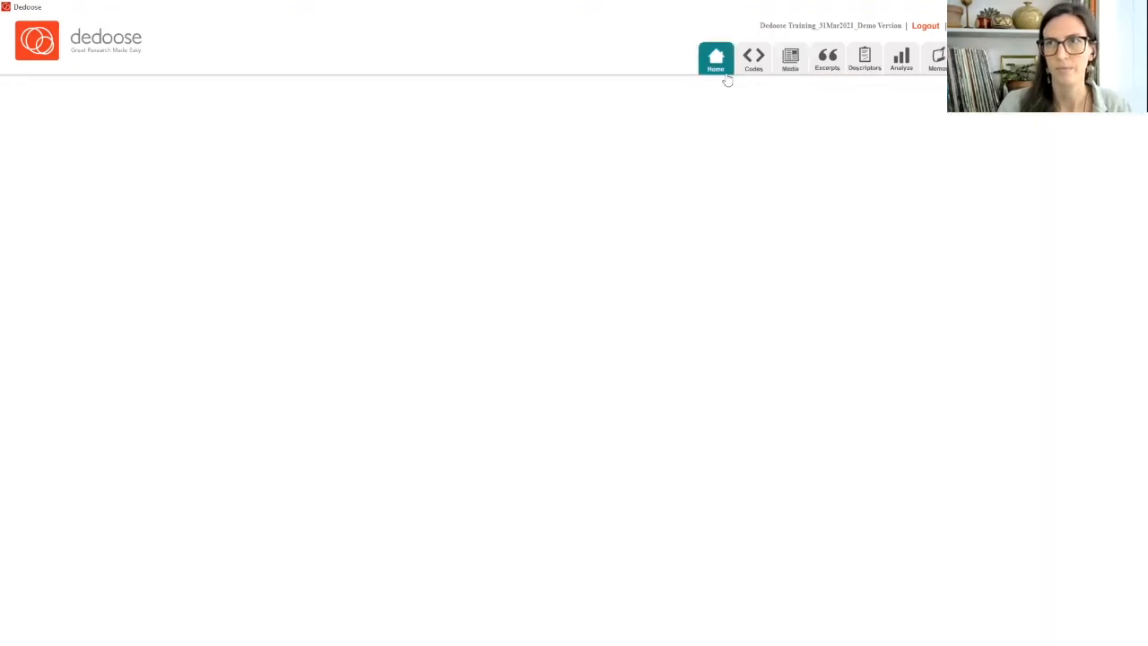
left_click(655, 94)
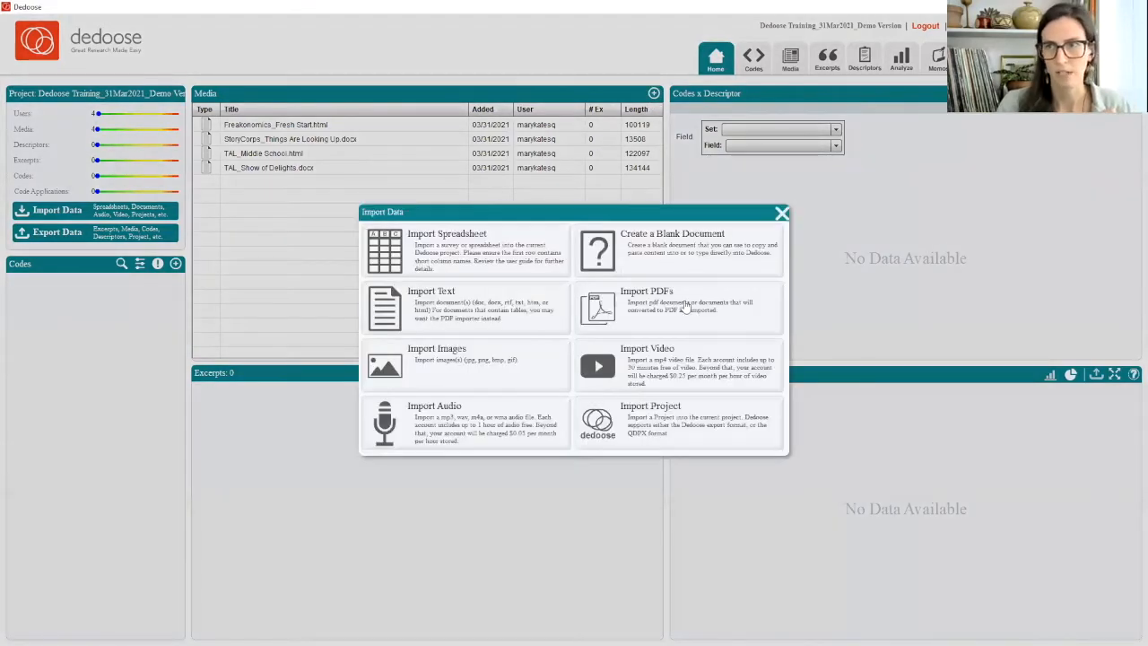
left_click(684, 307)
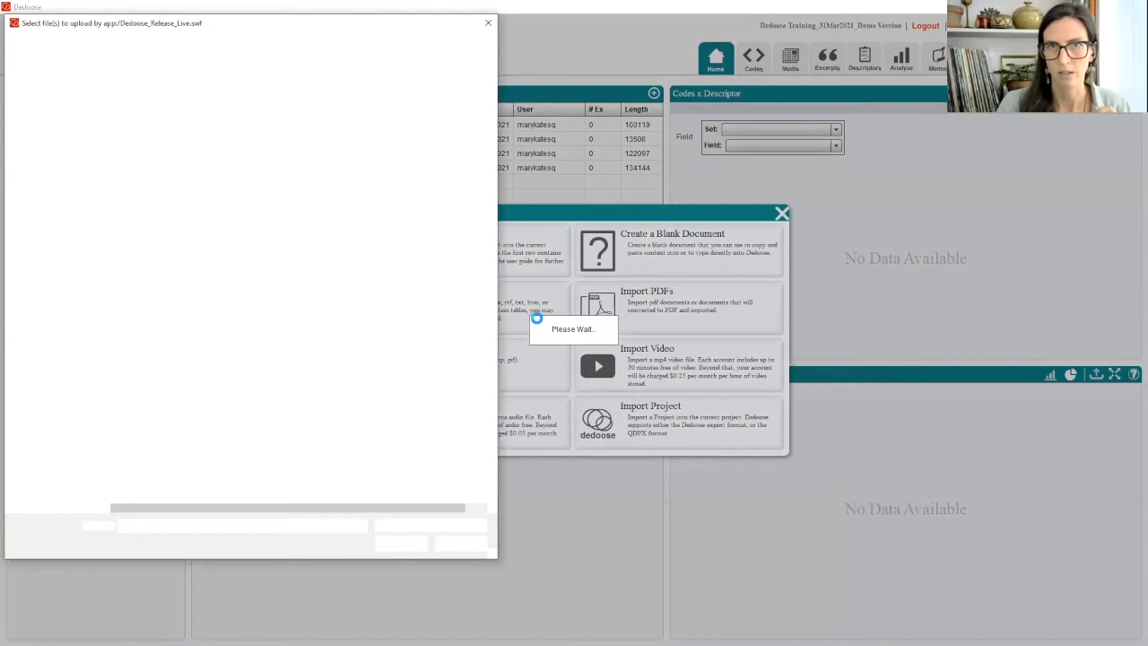
left_click(208, 136)
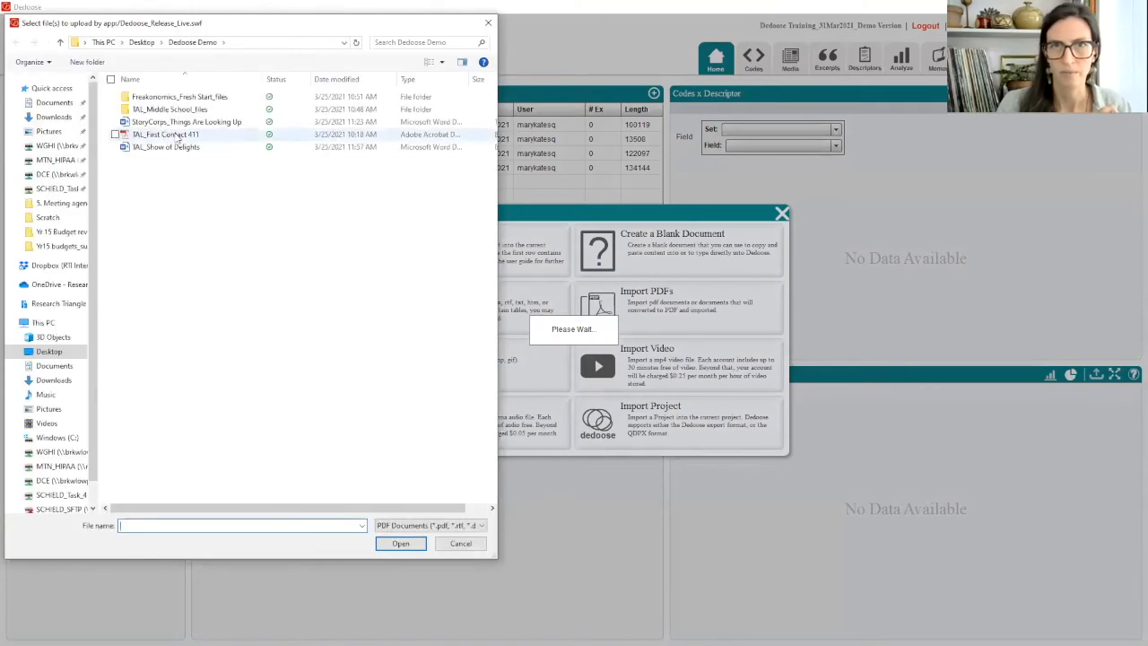
left_click(401, 544)
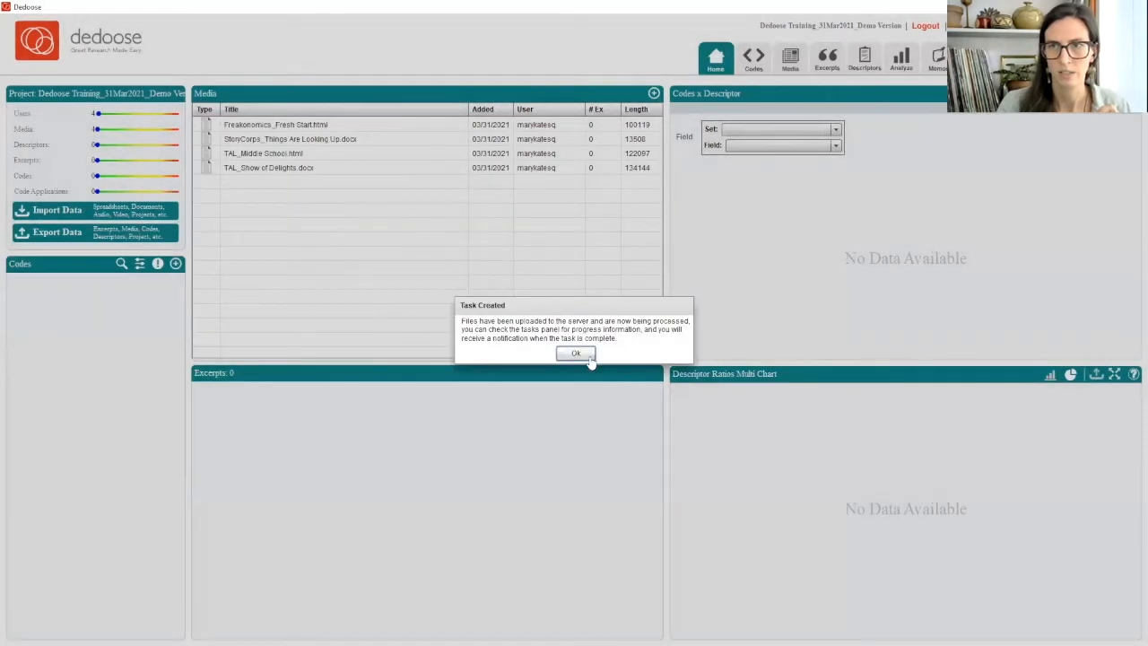
left_click(575, 354)
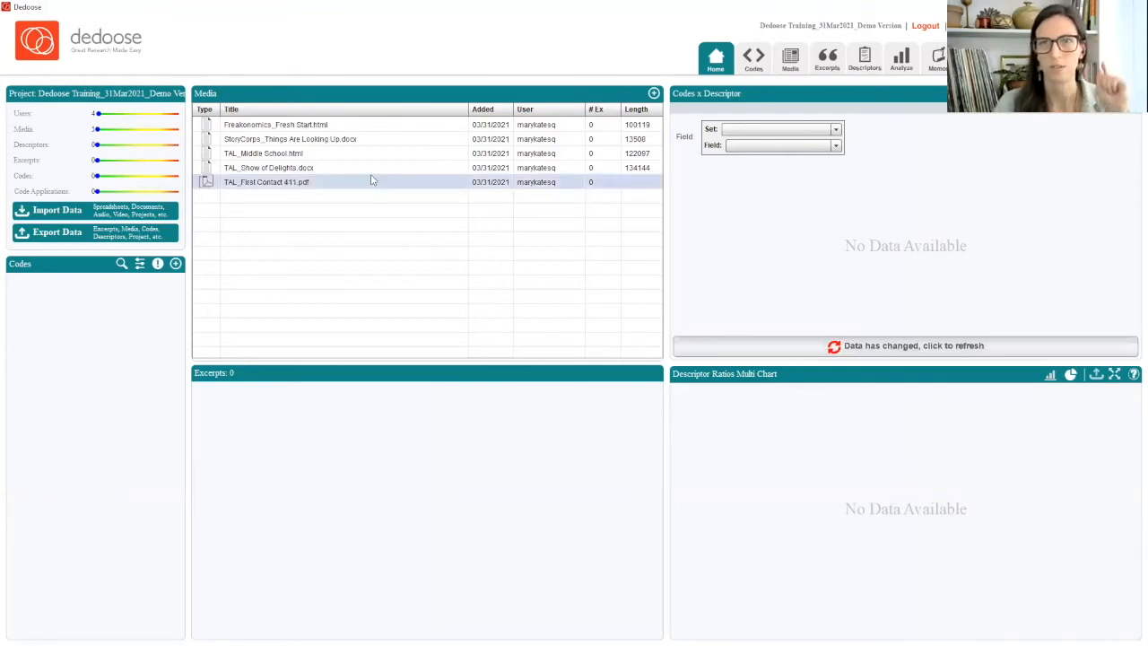
Review TAL_First Contact 411.pdf by highlighting the opening dialogue on page 1 and viewing page 2, and return to the project overview.
double_click(372, 181)
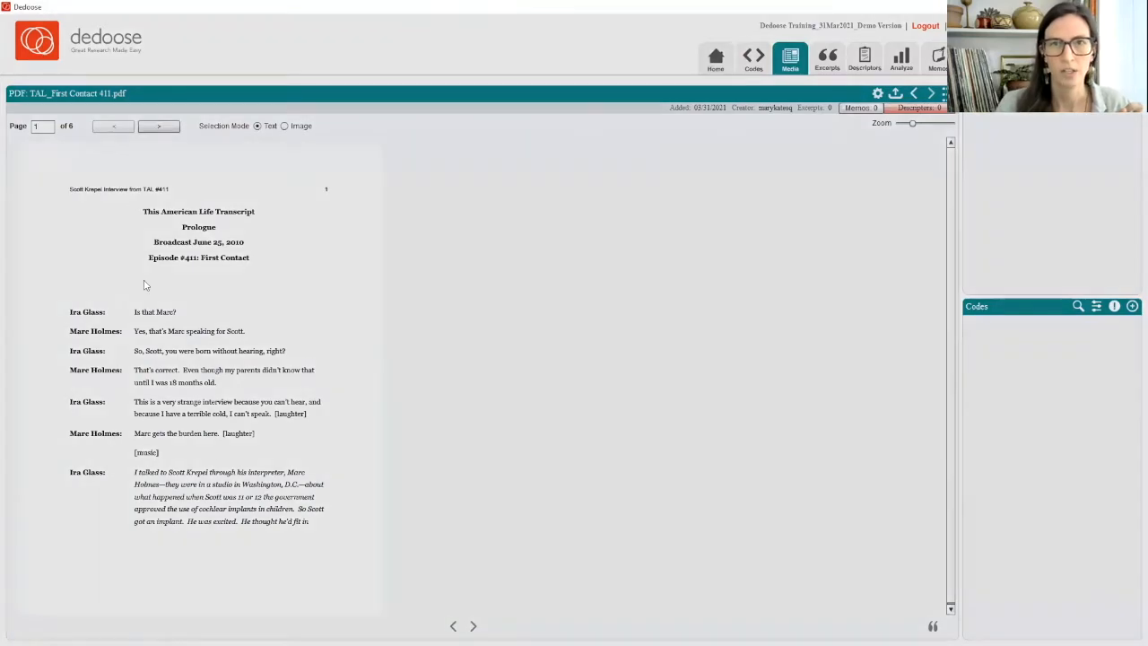
left_click(557, 352)
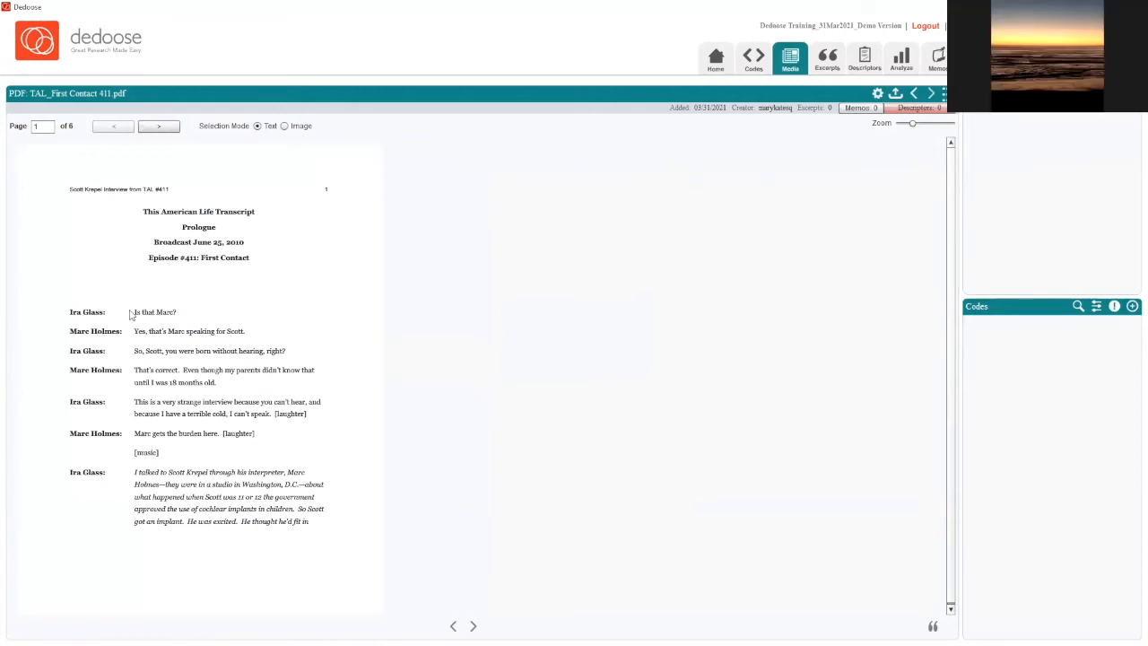
left_click_drag(134, 317, 262, 418)
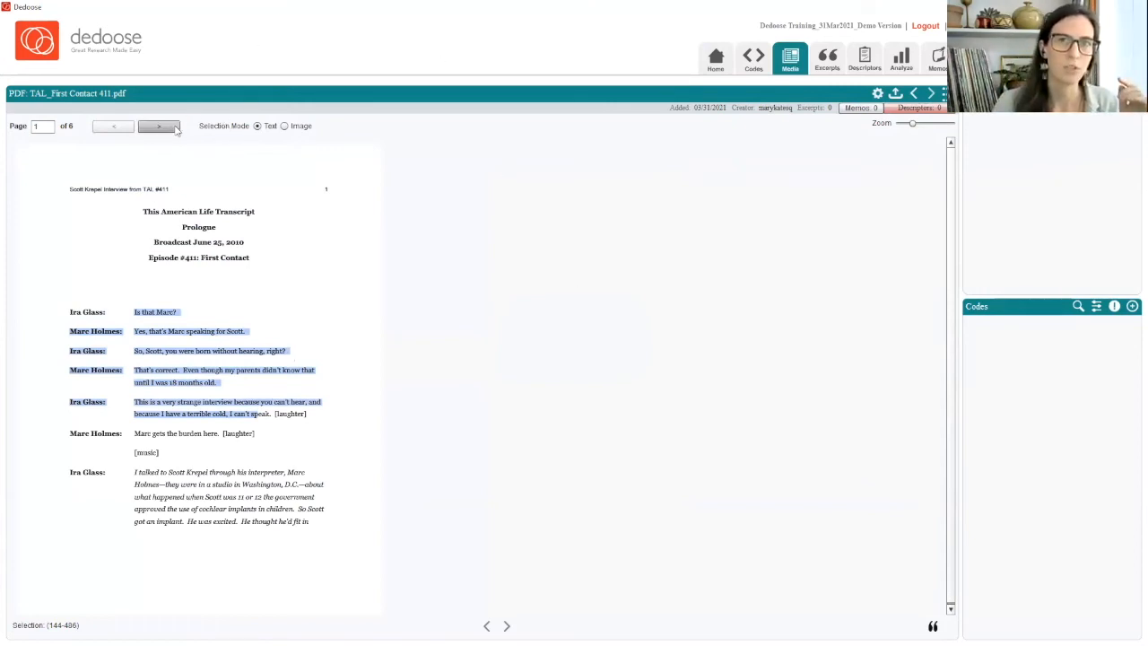
left_click(176, 128)
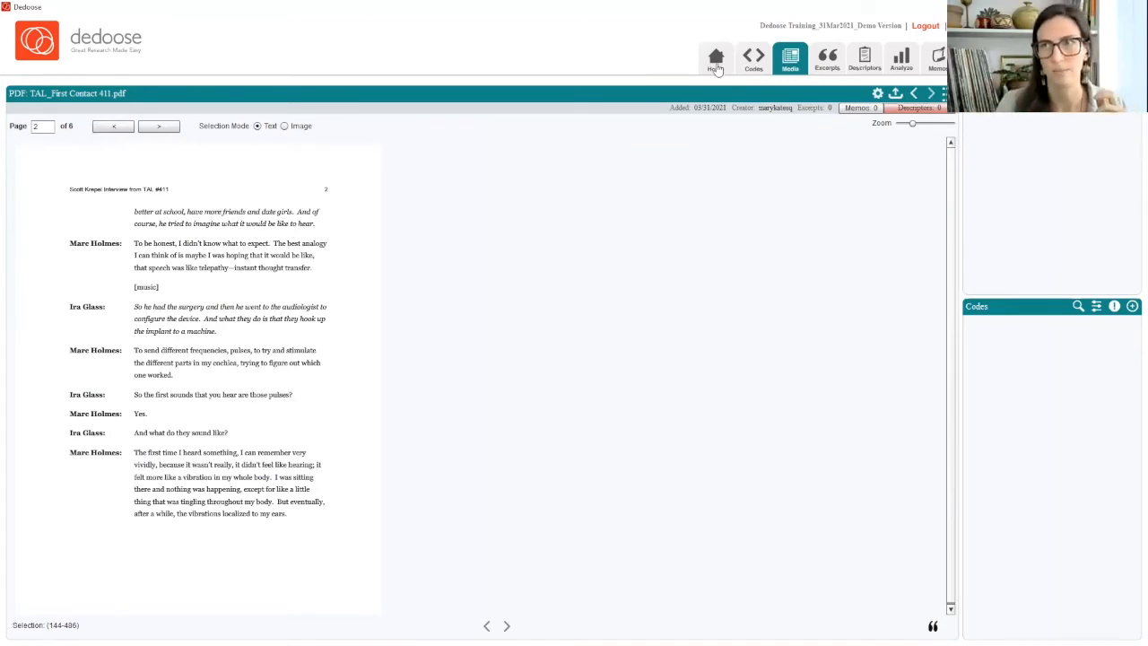
left_click(703, 72)
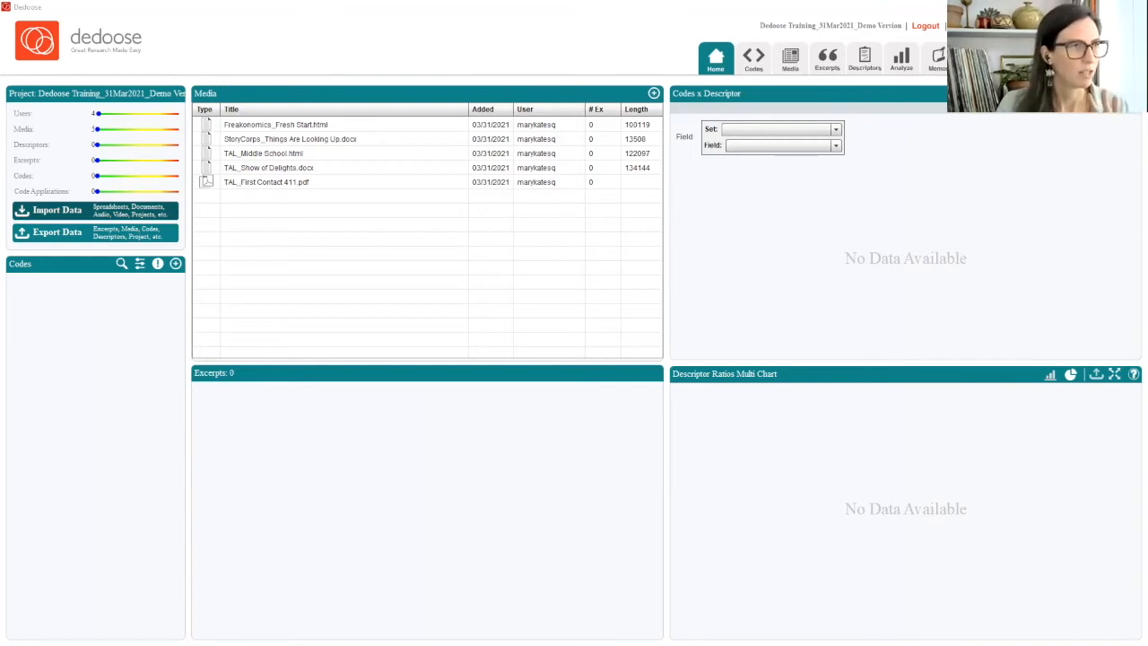
Switch to the Dedoose_Demo_Codebook workbook in Excel and examine how the Motivations row's Parent Id relates to the Life changes row's Id.
key("alt+Tab")
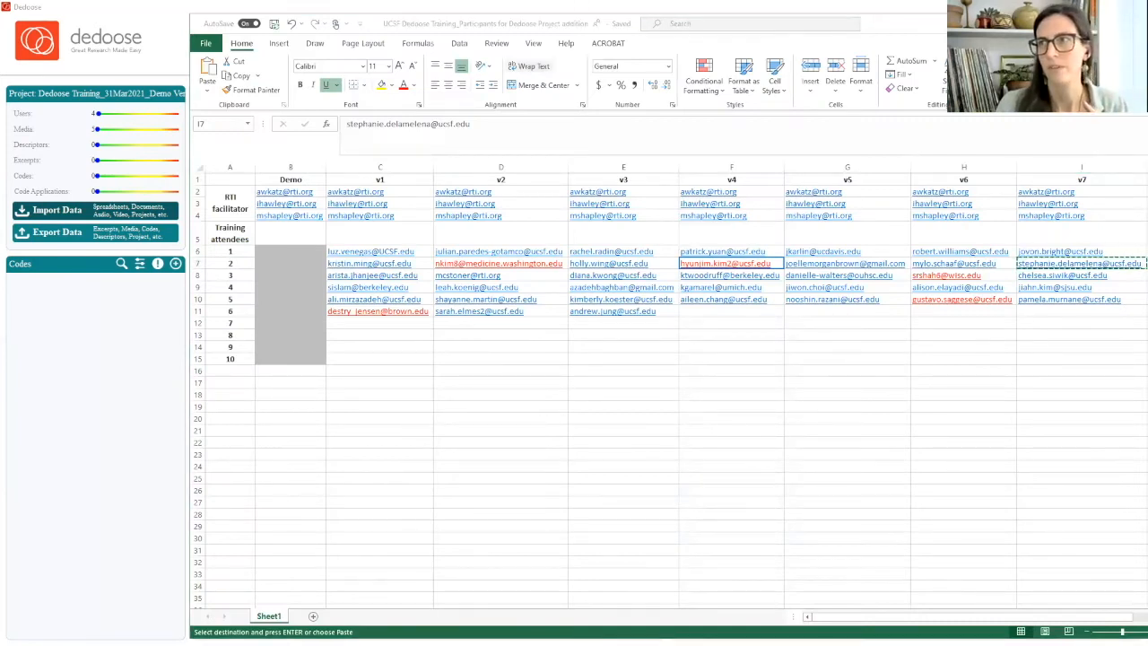
key("alt+Tab")
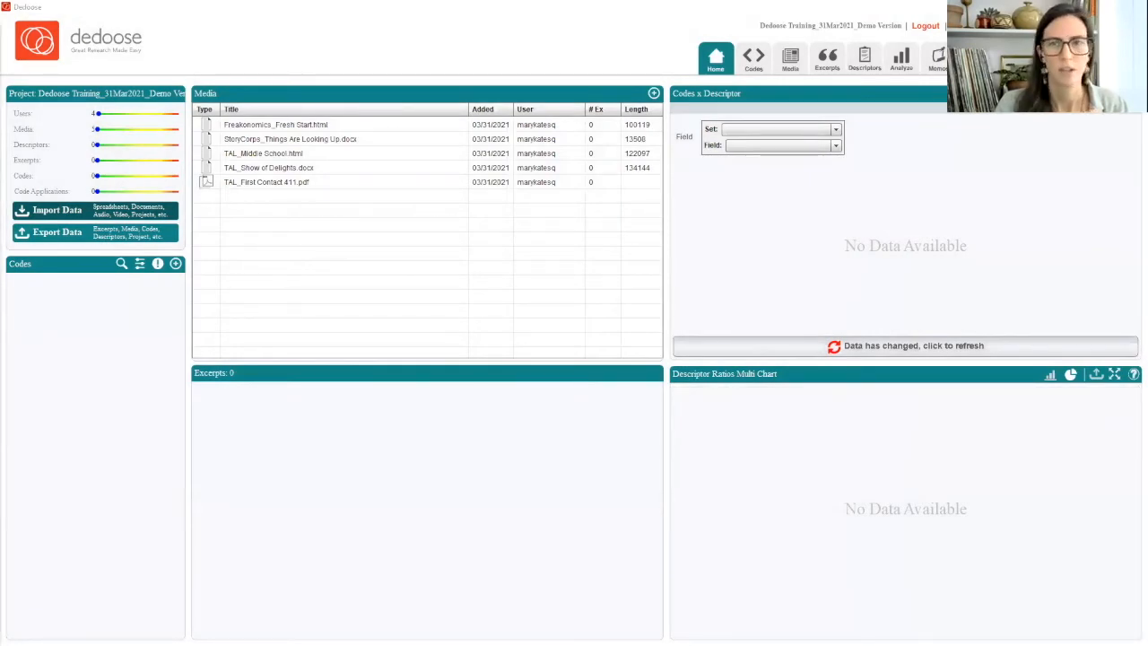
key("alt+Tab")
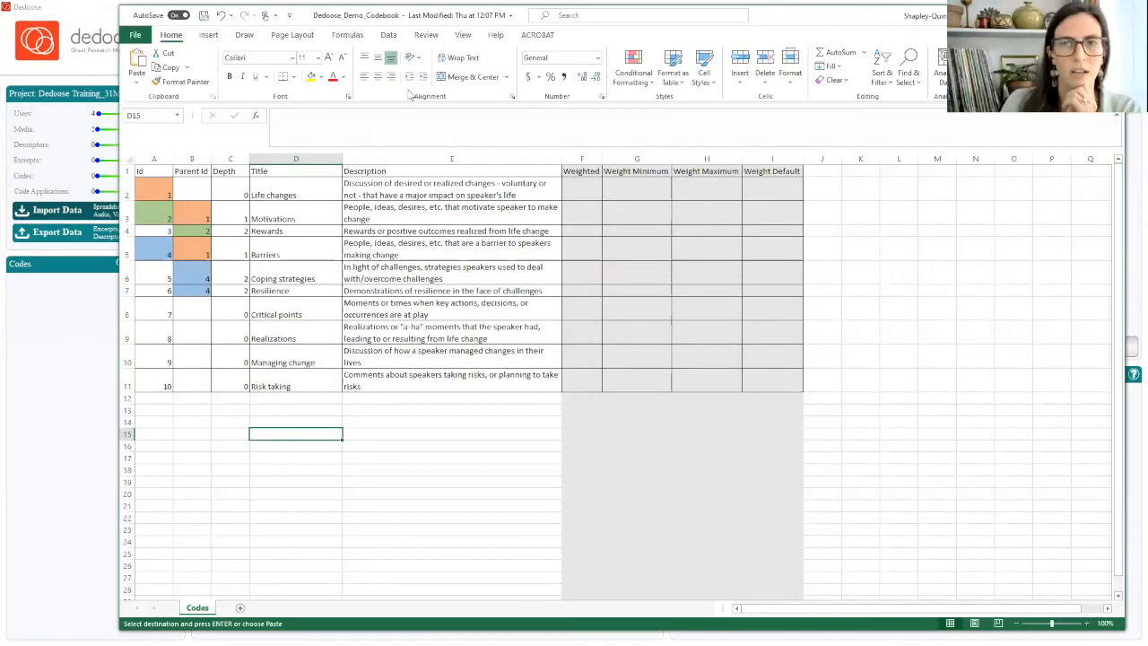
left_click(128, 188)
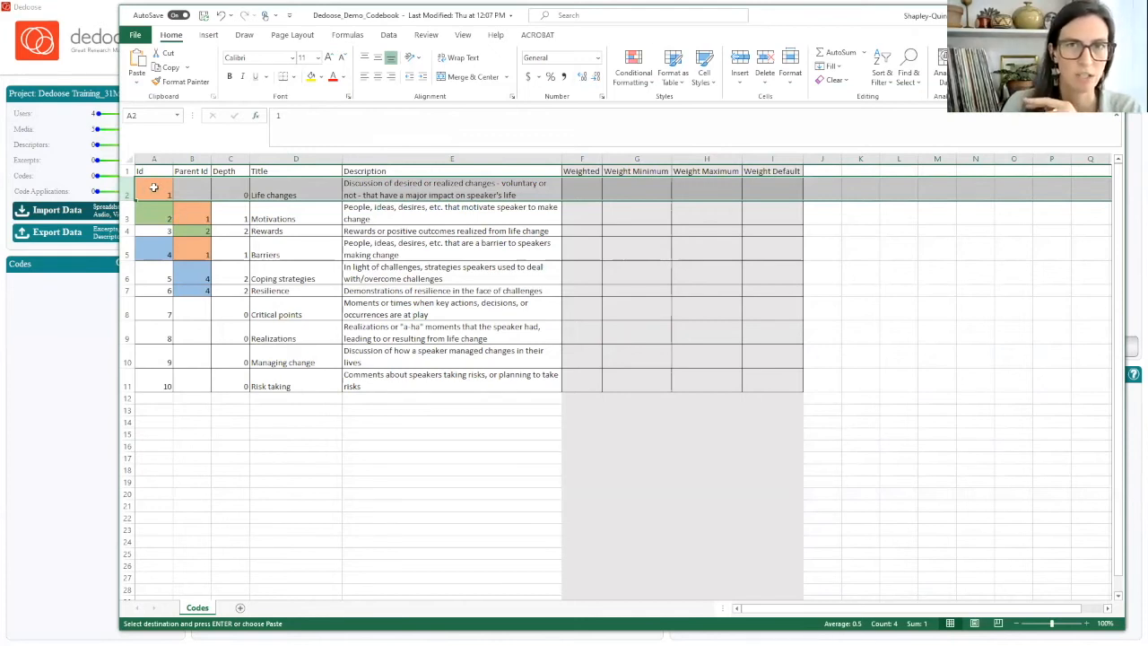
left_click(201, 216)
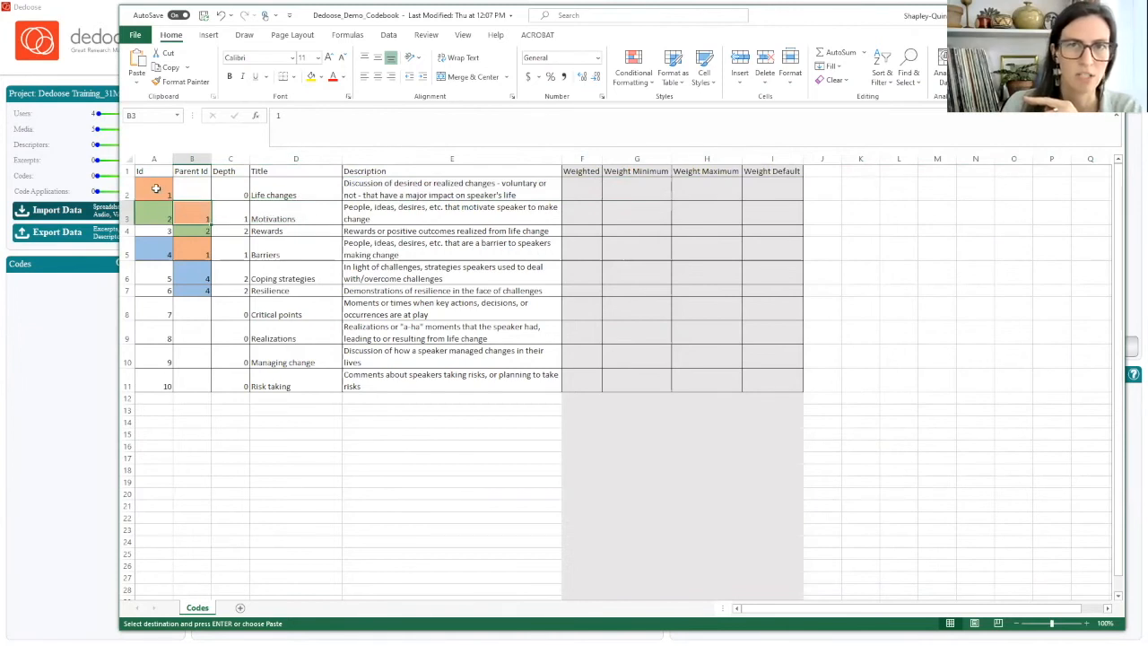
left_click(156, 188)
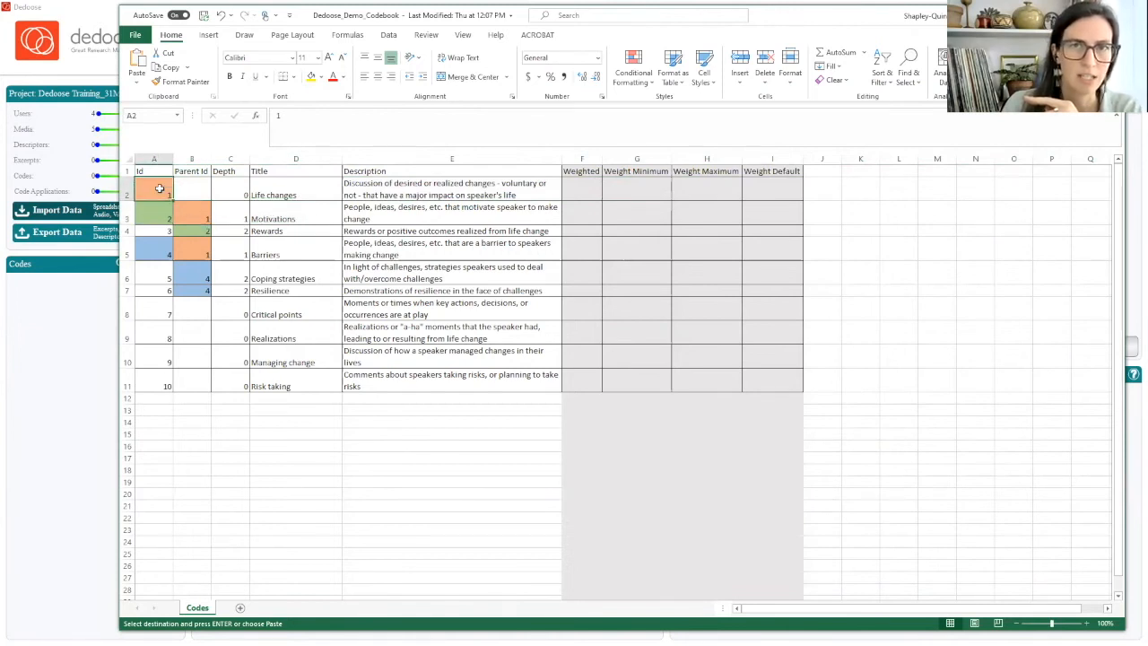
Examine the Depth values of Motivations and Rewards and how Rewards' Parent Id relates to the Motivations Id, and switch back to Dedoose.
left_click(236, 217)
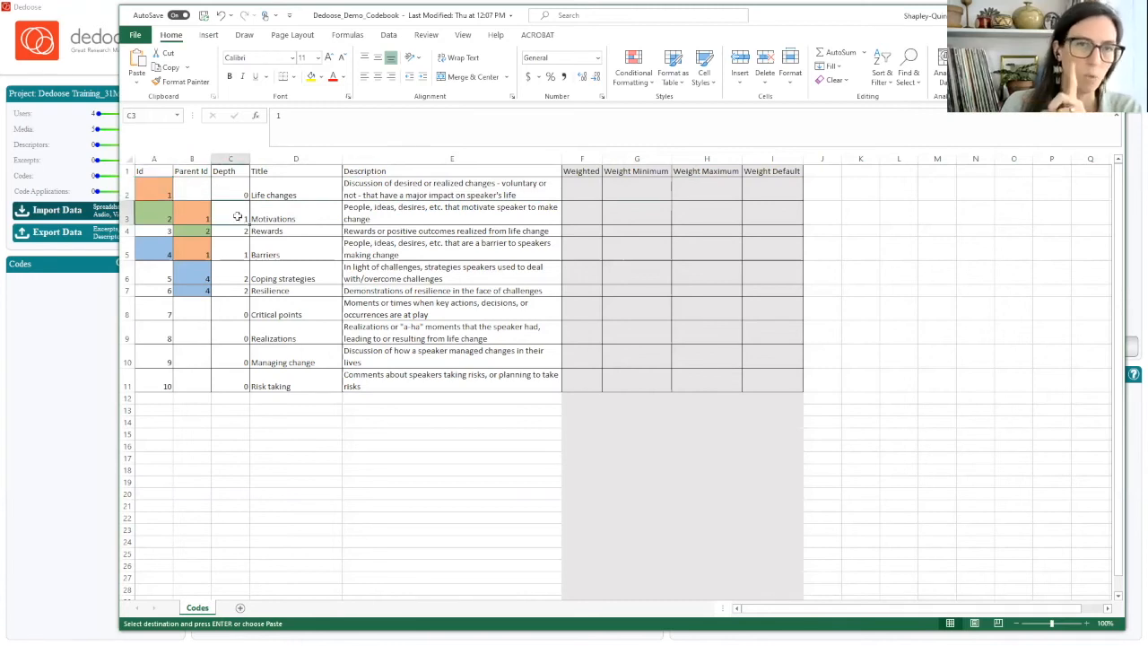
left_click(237, 231)
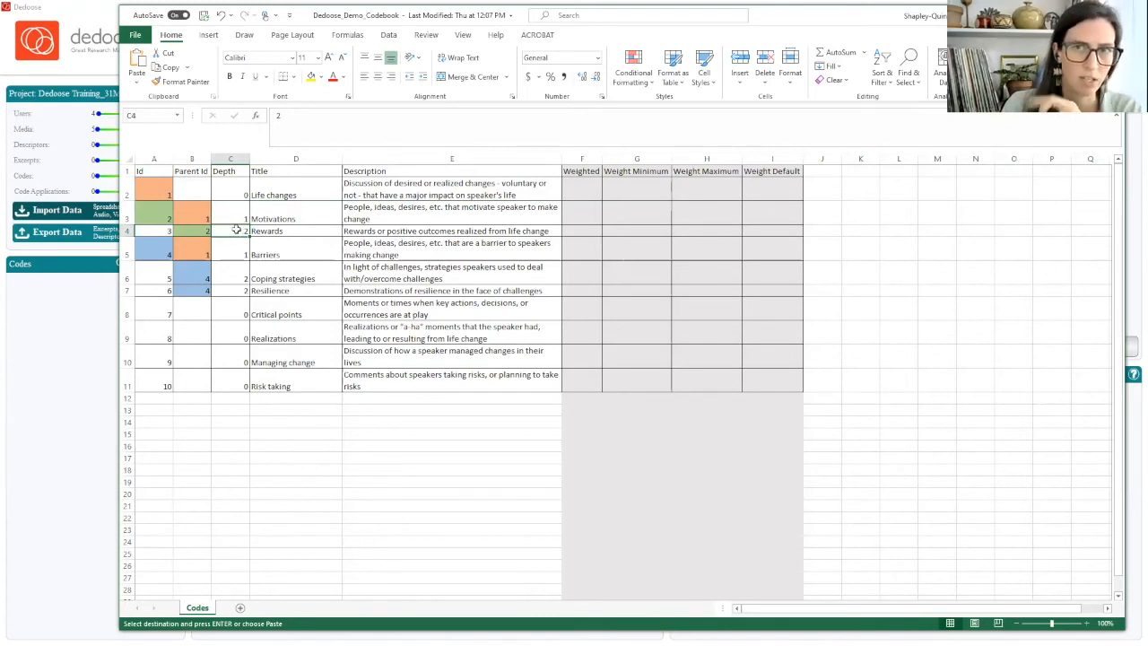
left_click(183, 231)
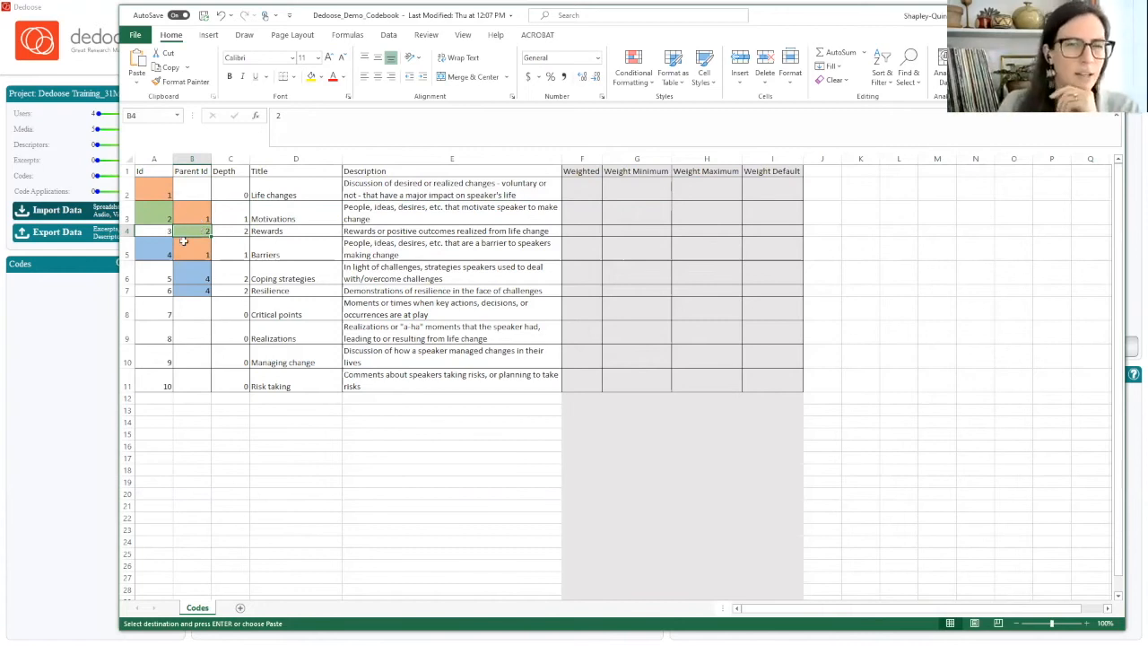
left_click(171, 211)
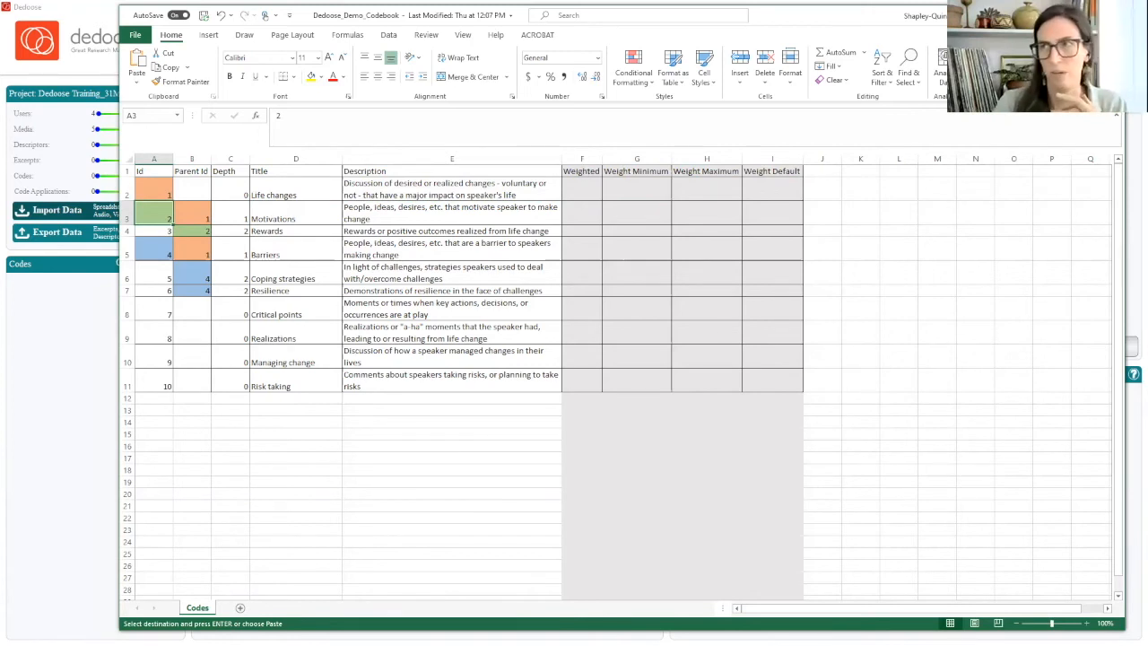
left_click(1111, 15)
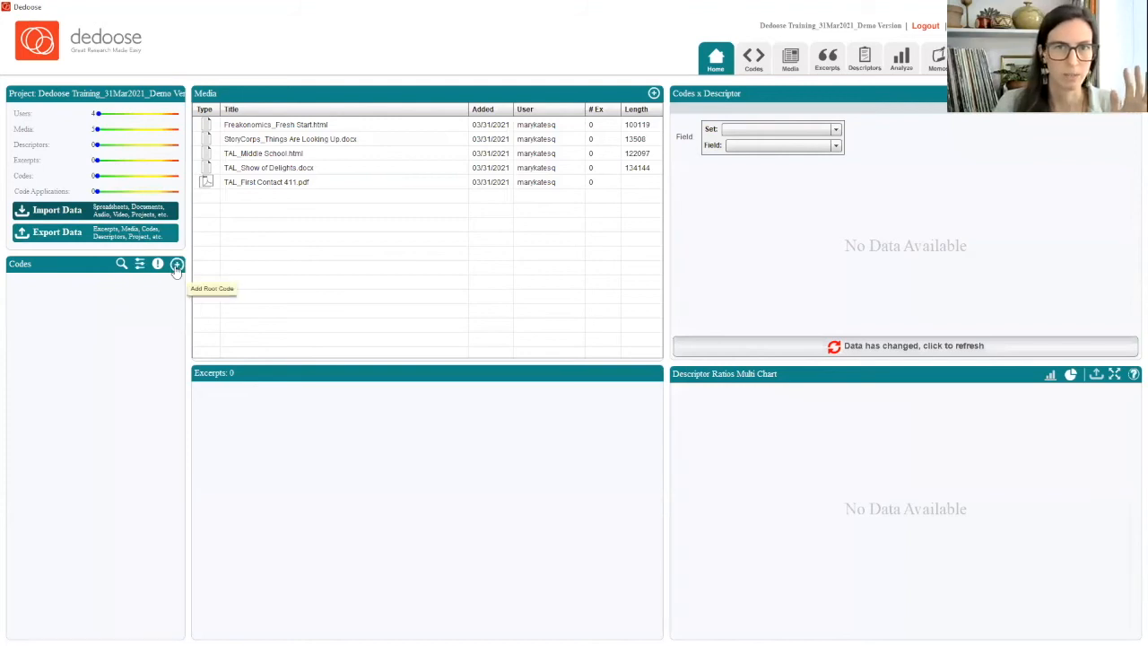
Import the project's codes from the Dedoose_Demo_Codebook workbook in the Dedoose Demo folder.
left_click(175, 265)
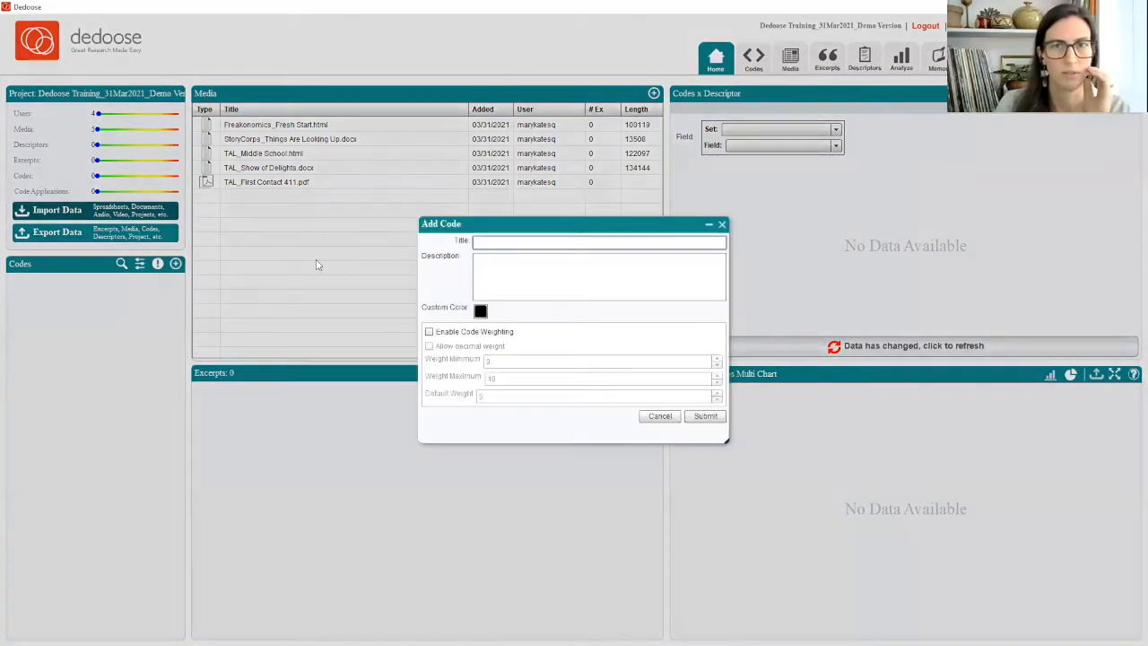
left_click(722, 224)
left_click(159, 265)
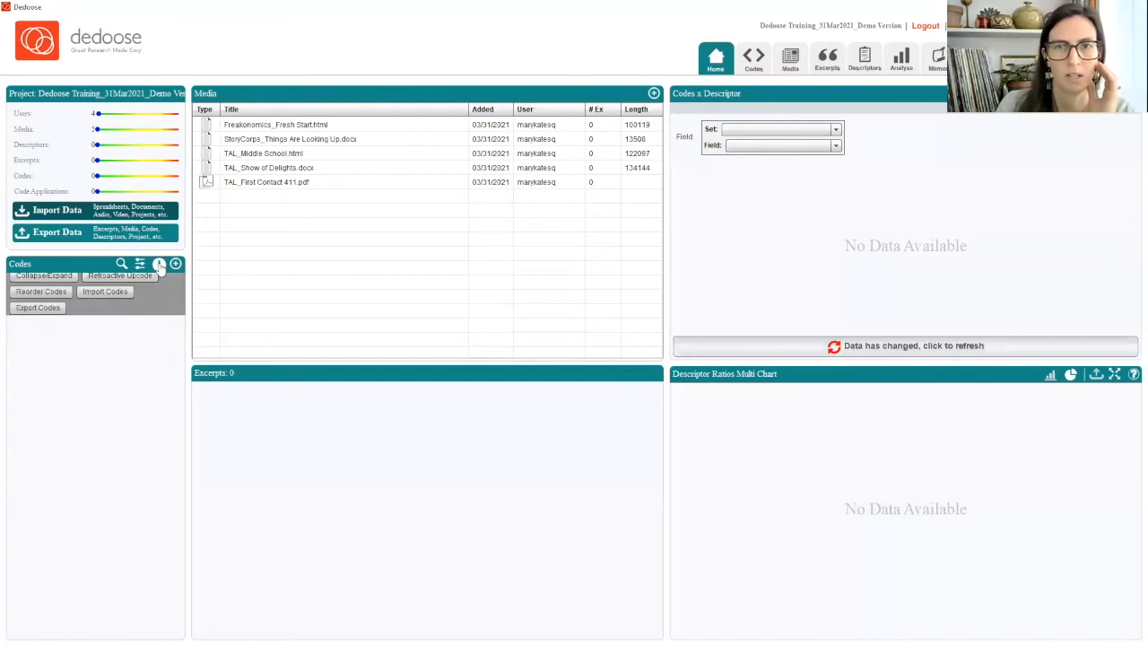
left_click(105, 296)
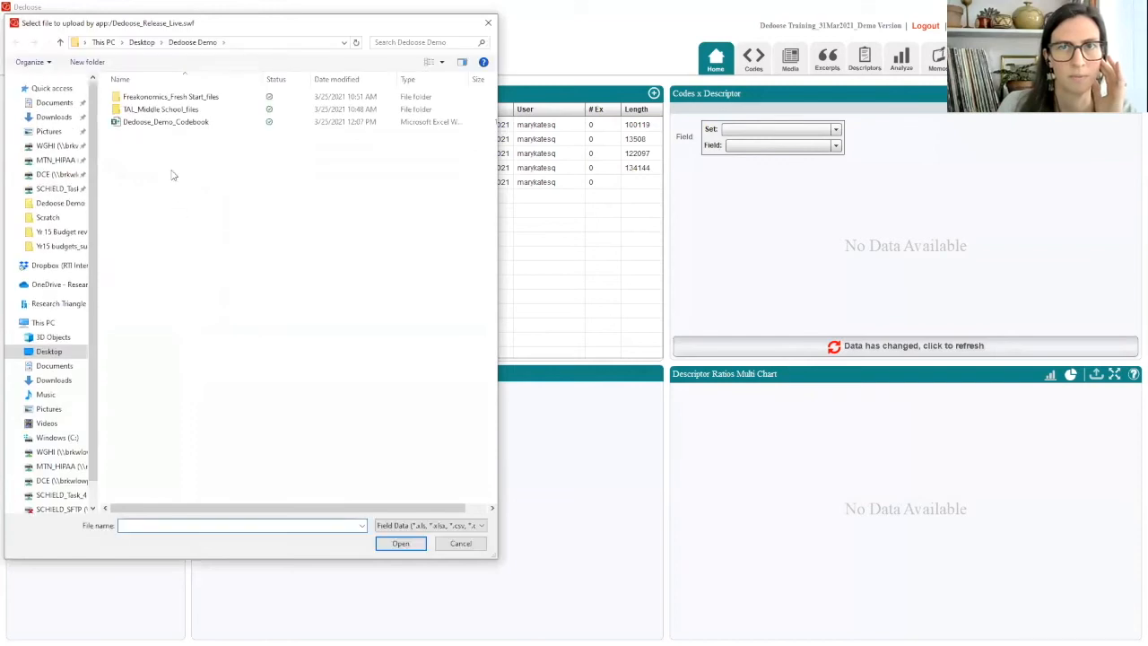
left_click(158, 122)
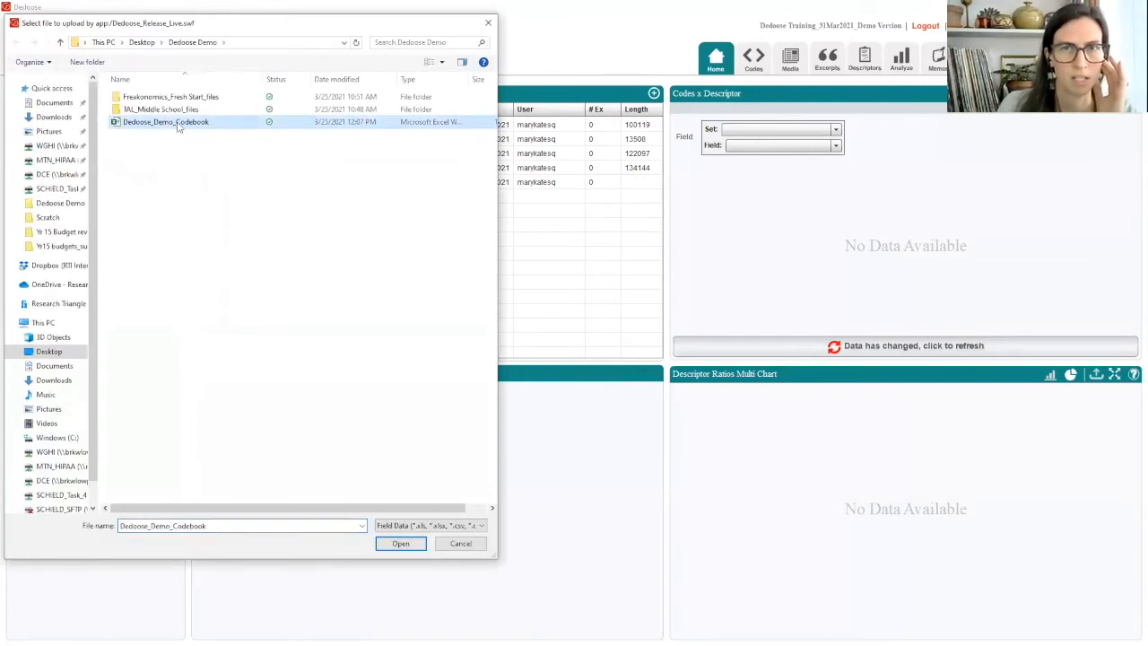
left_click(404, 545)
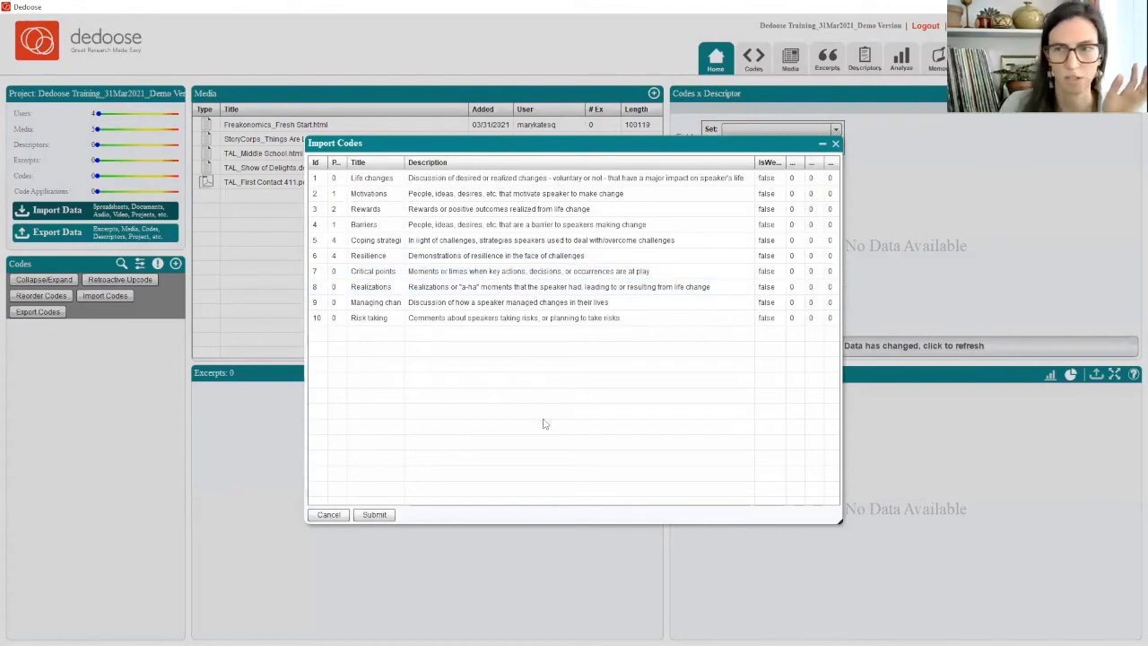
left_click(391, 516)
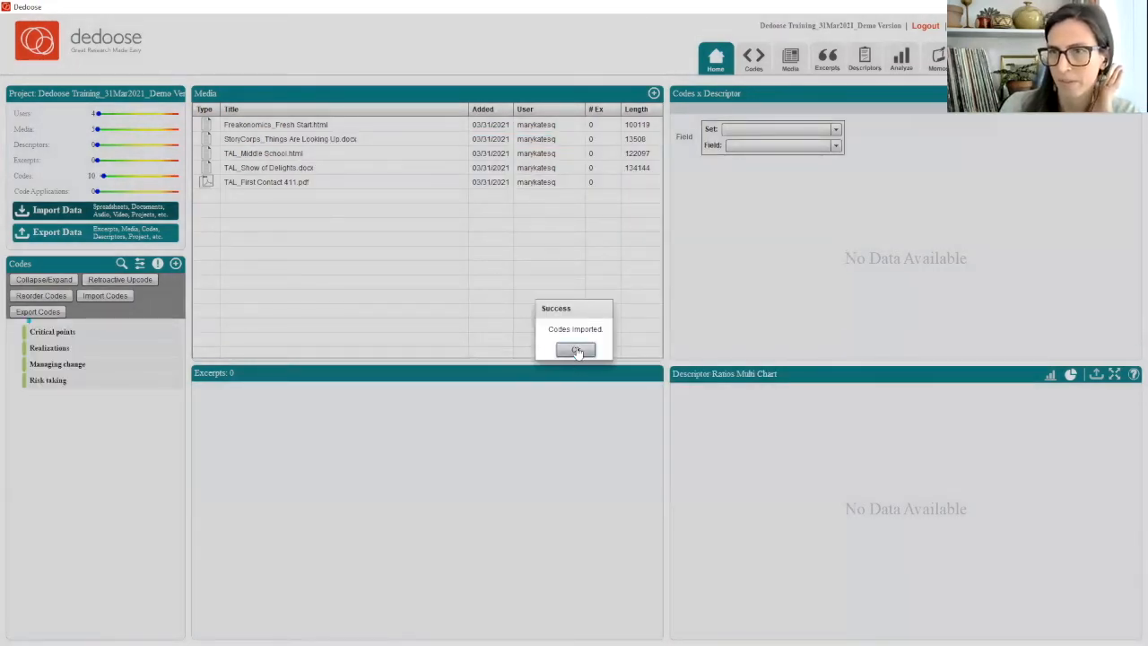
left_click(577, 350)
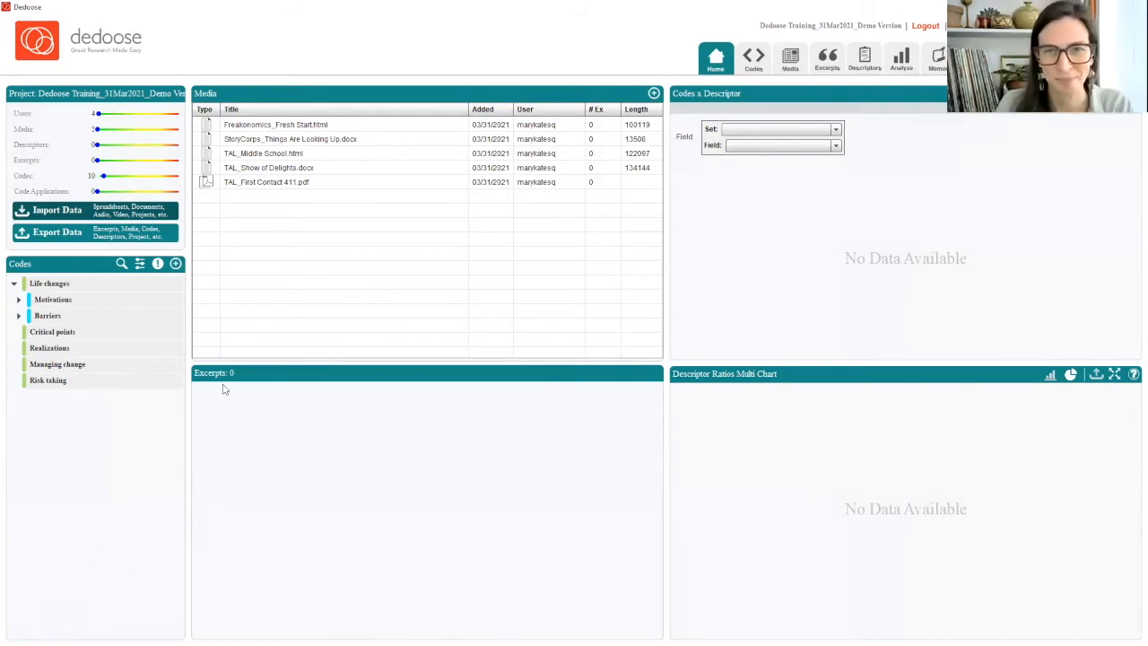
Expand the Motivations and Barriers codes, and view TAL_Show of Delights.docx before returning to the project overview.
left_click(18, 301)
left_click(18, 332)
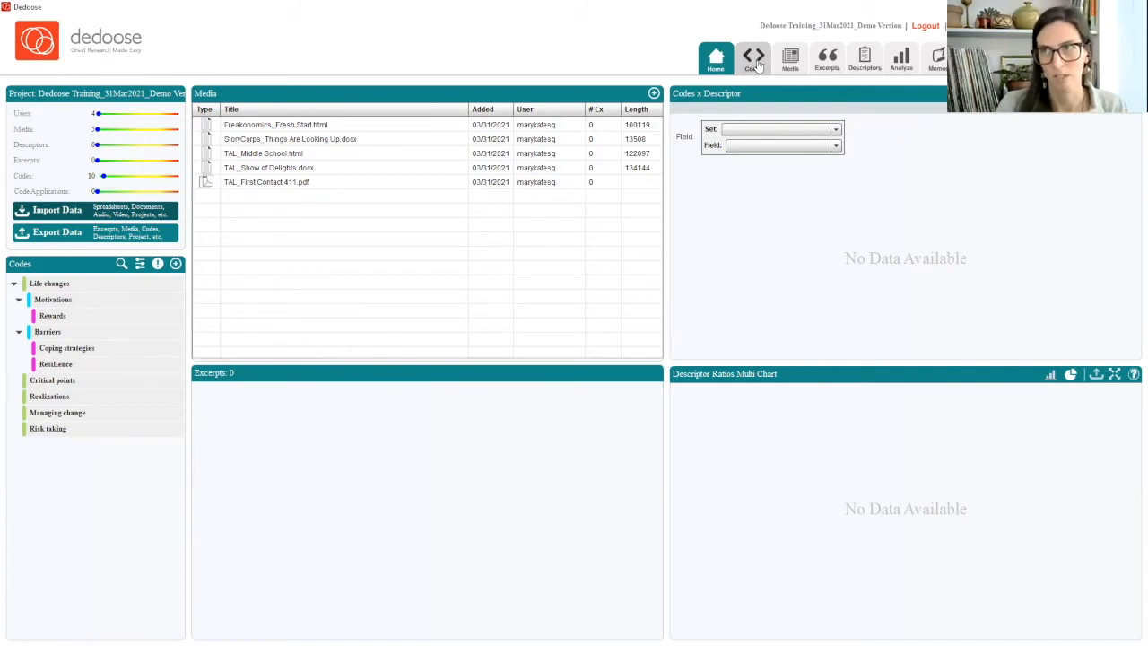
double_click(351, 167)
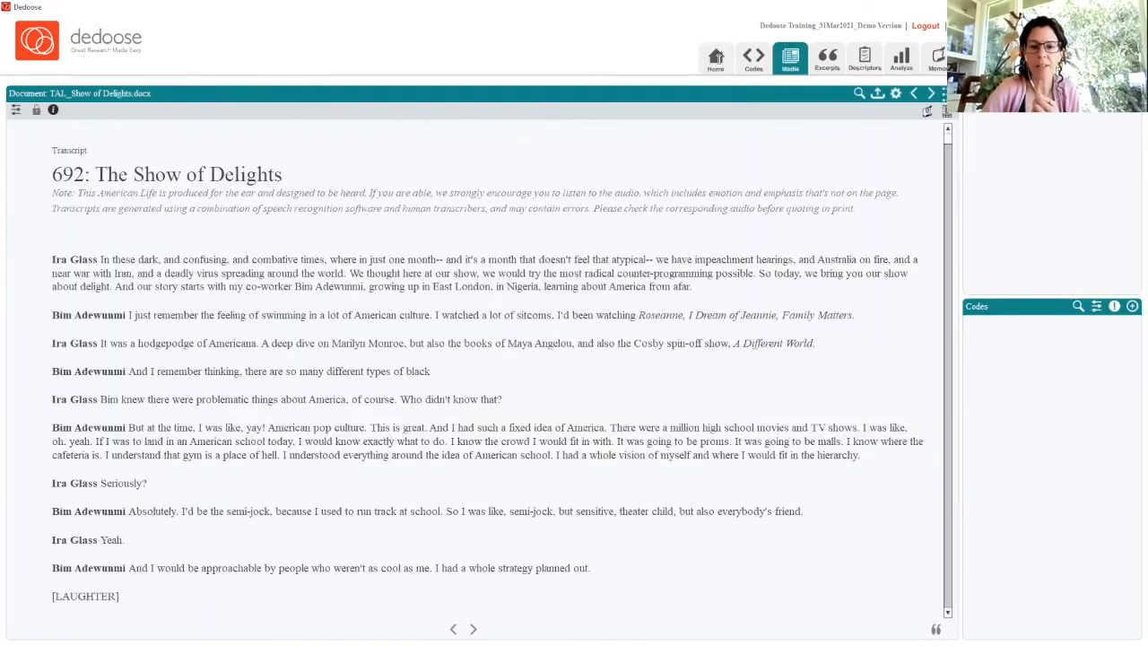
left_click(716, 63)
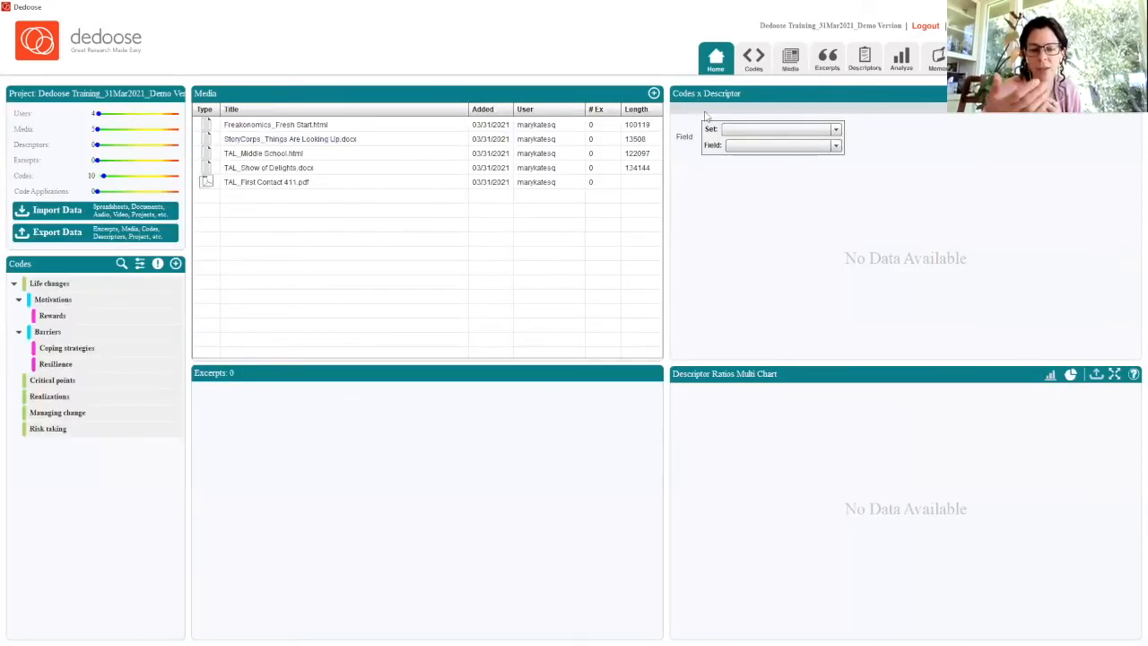
Add a root code titled "Test code" with the description "test description" in the Codes workspace.
left_click(751, 59)
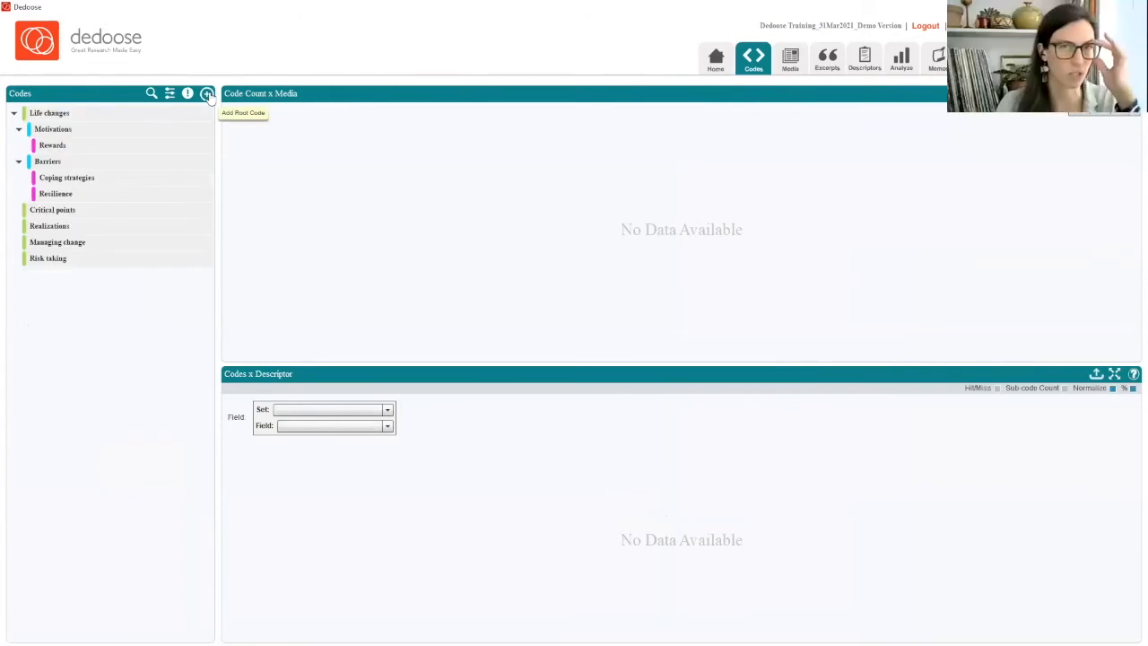
left_click(207, 94)
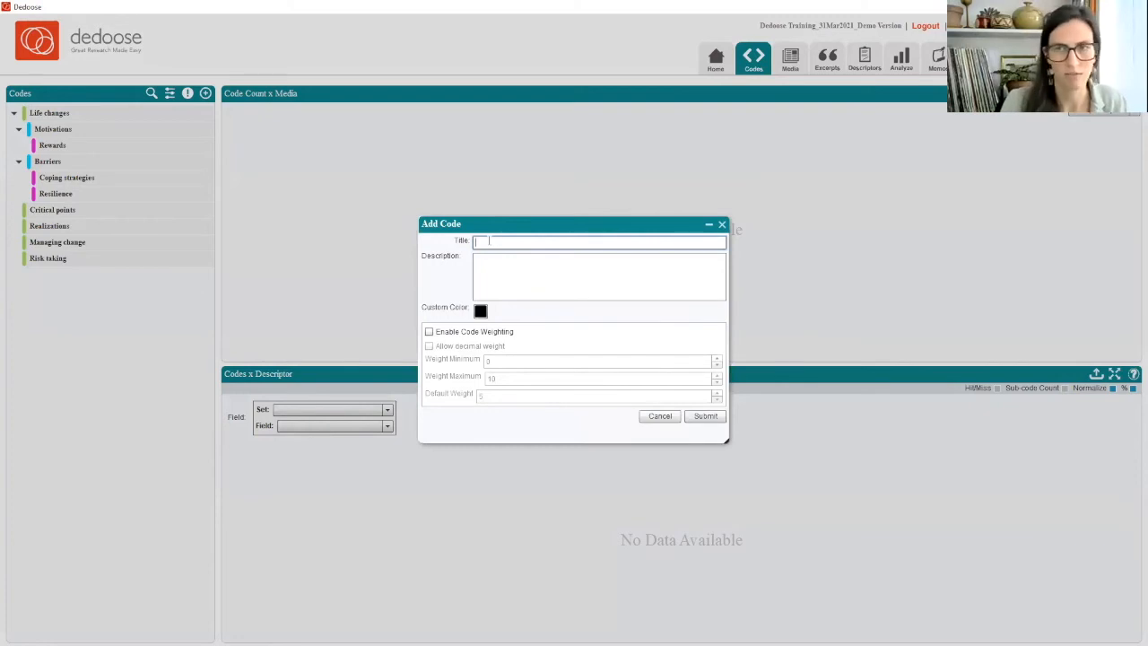
type("Test code")
key("Tab")
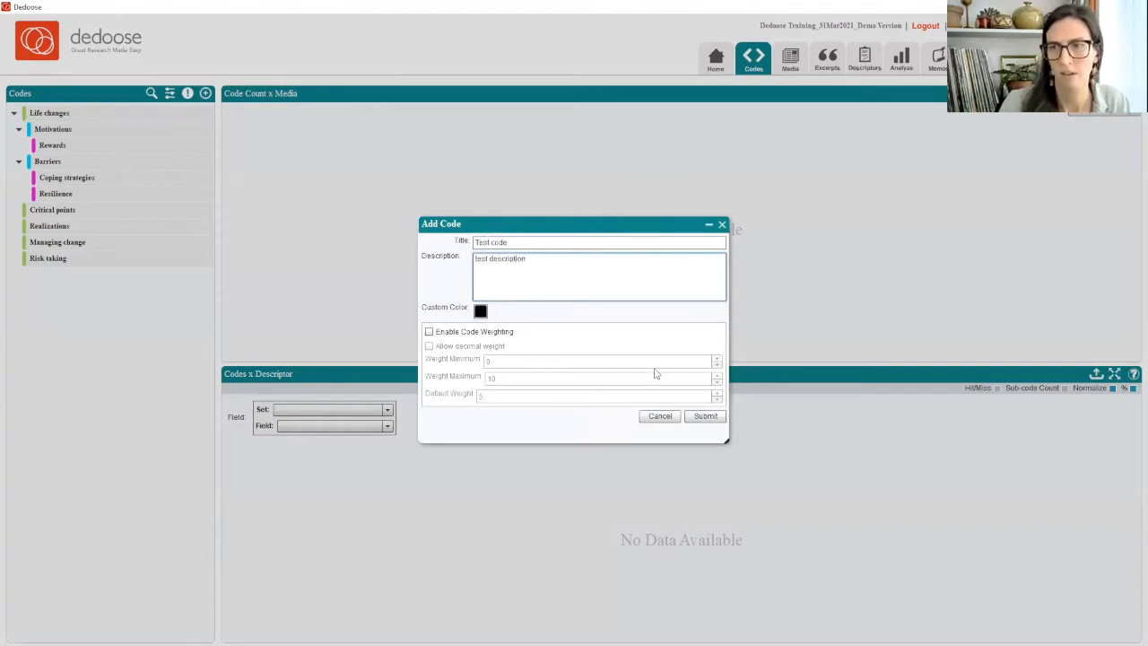
left_click(699, 418)
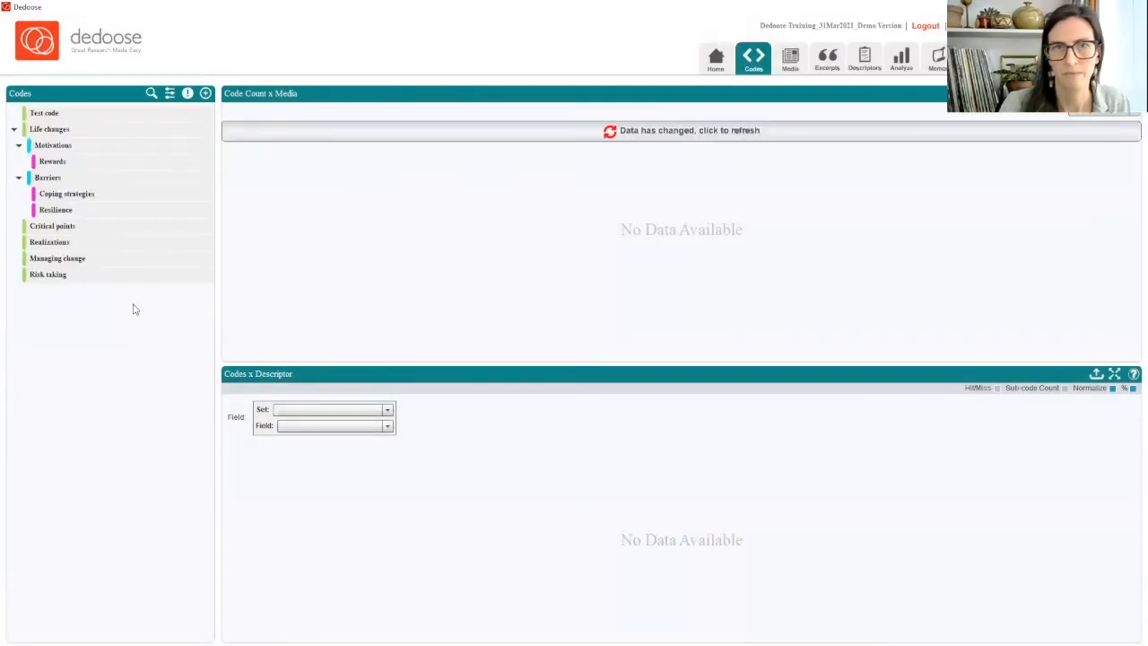
Nest Test code under the Risk taking code as its child.
mouse_move(68, 113)
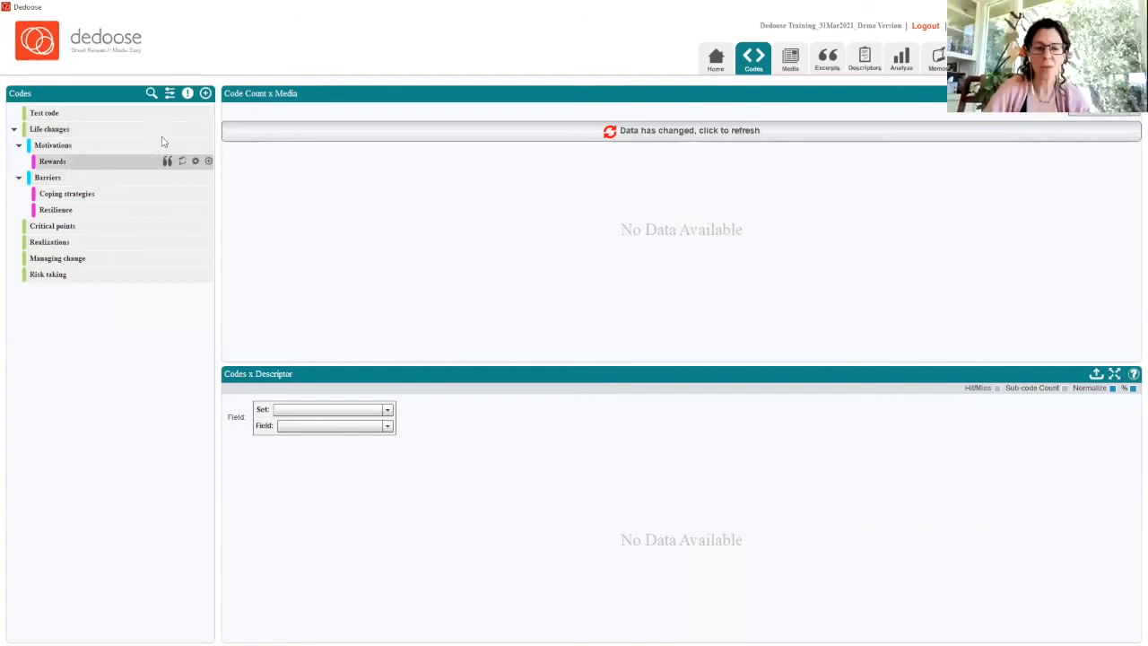
mouse_move(114, 120)
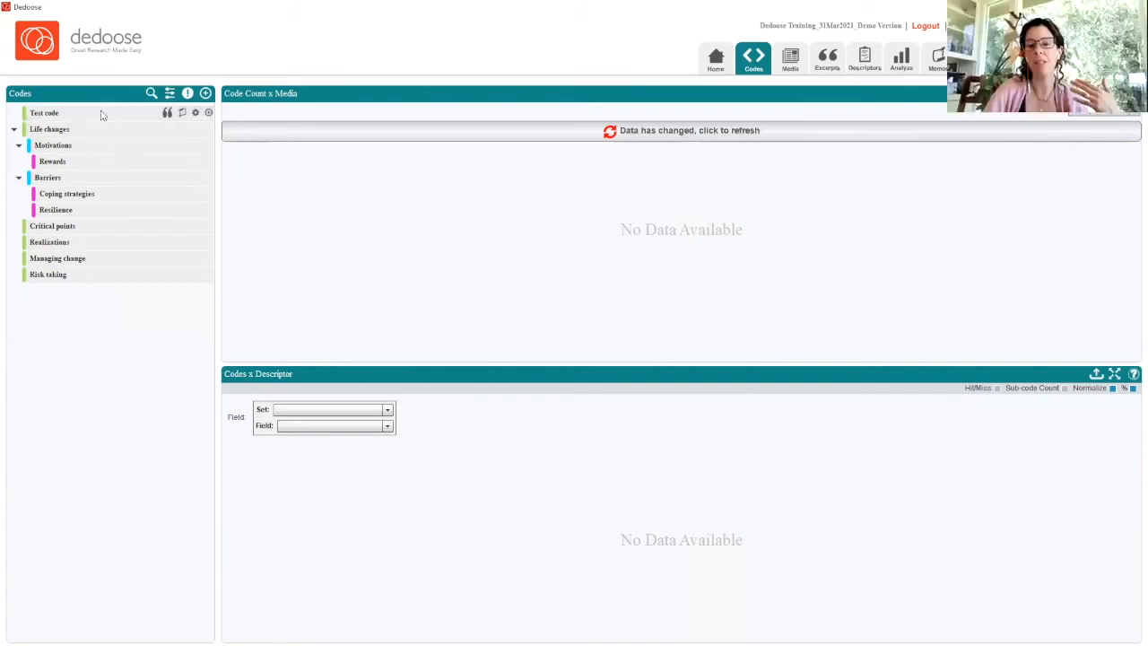
mouse_move(81, 278)
left_click_drag(81, 278, 77, 276)
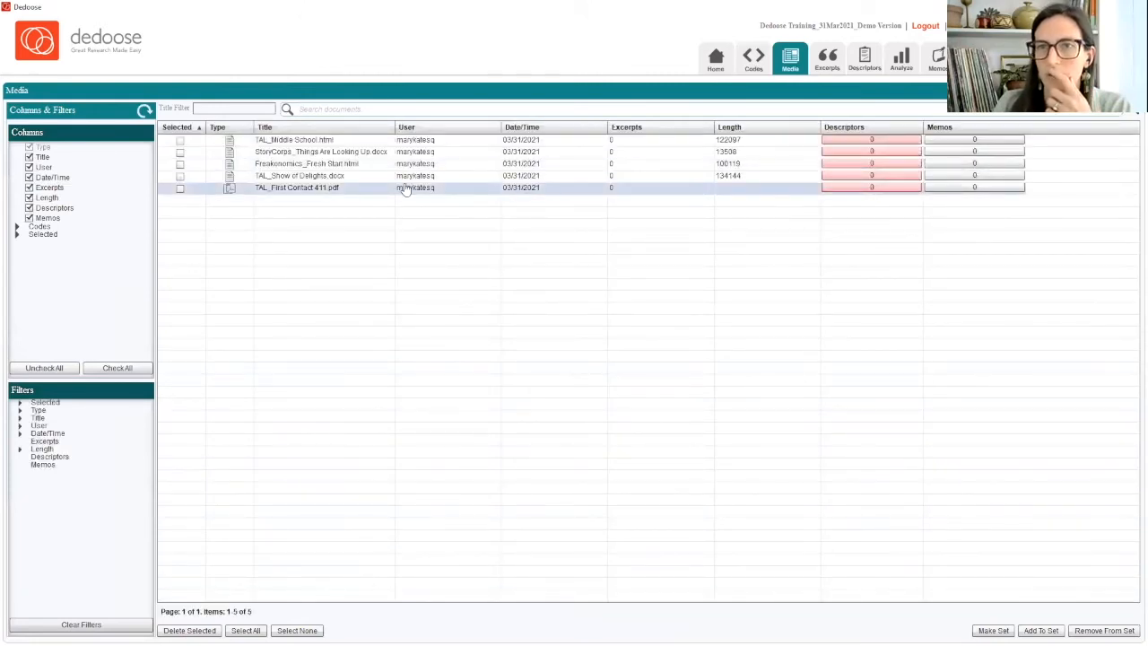
Open TAL_Show of Delights.docx from the full media list and create an excerpt from its first five dialogue paragraphs, ending "Who didn't know that?", for coding.
left_click(367, 178)
double_click(366, 177)
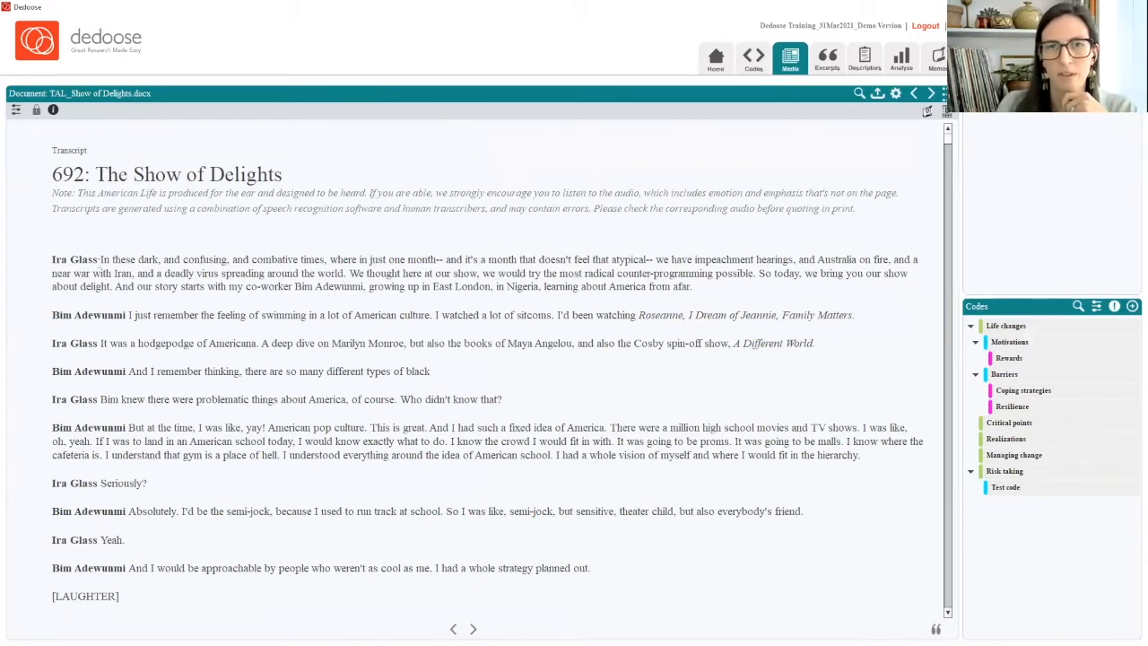
left_click_drag(53, 259, 868, 405)
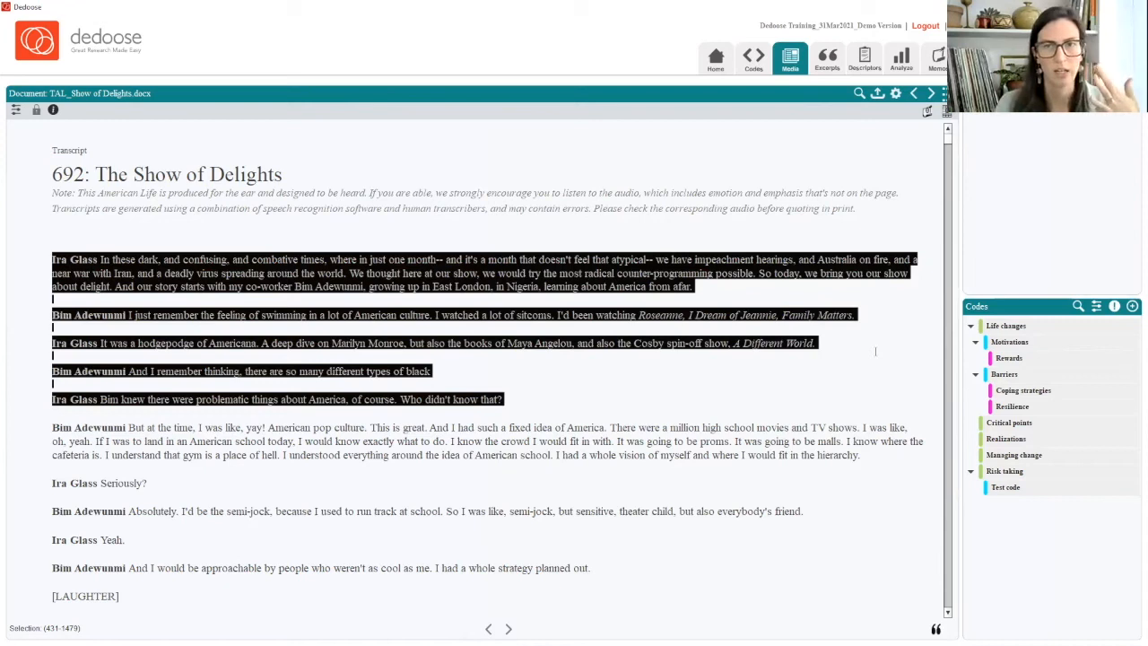
mouse_move(523, 273)
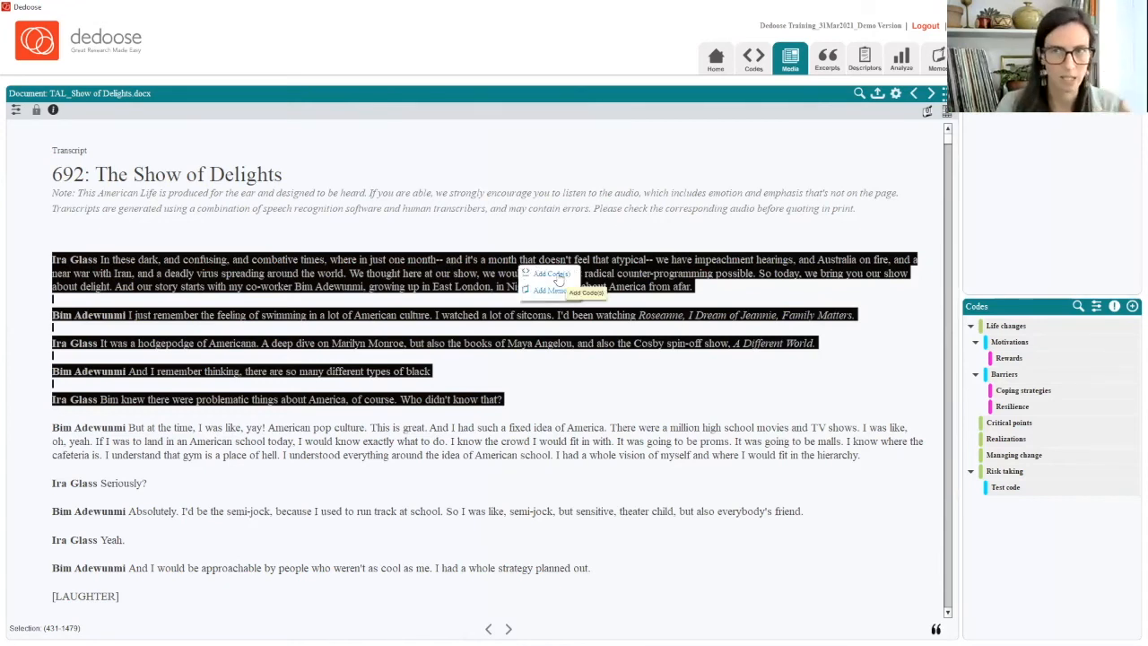
left_click(557, 276)
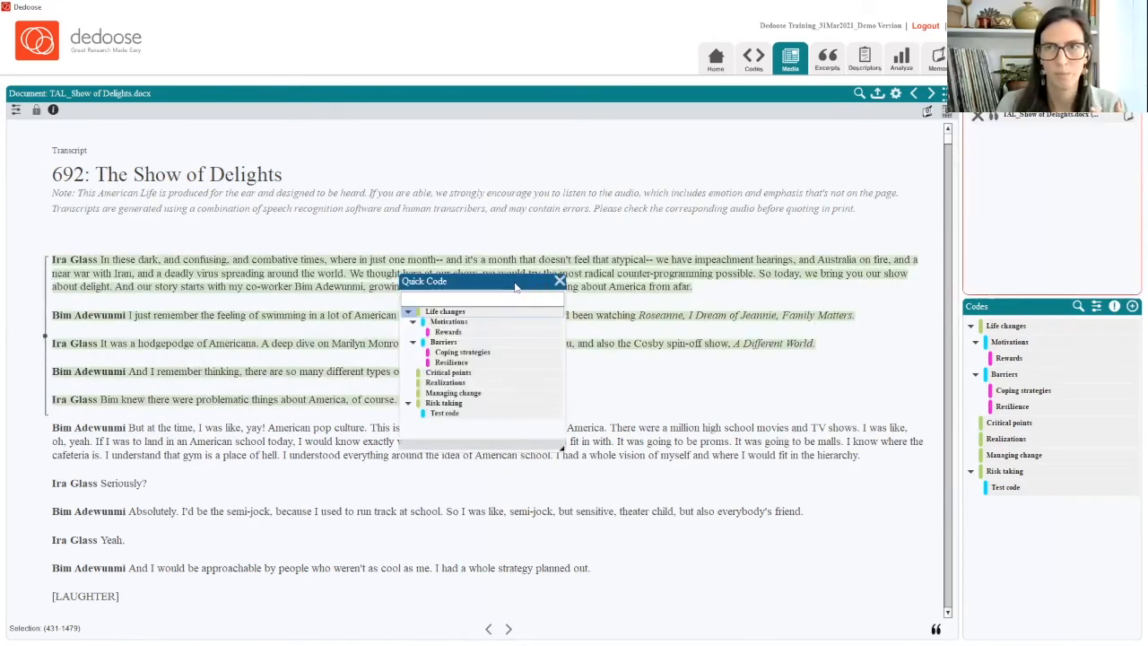
Enlarge the Quick Code window to nearly the full document height and place it over the transcript, clear of the project's code tree.
left_click_drag(529, 285, 357, 83)
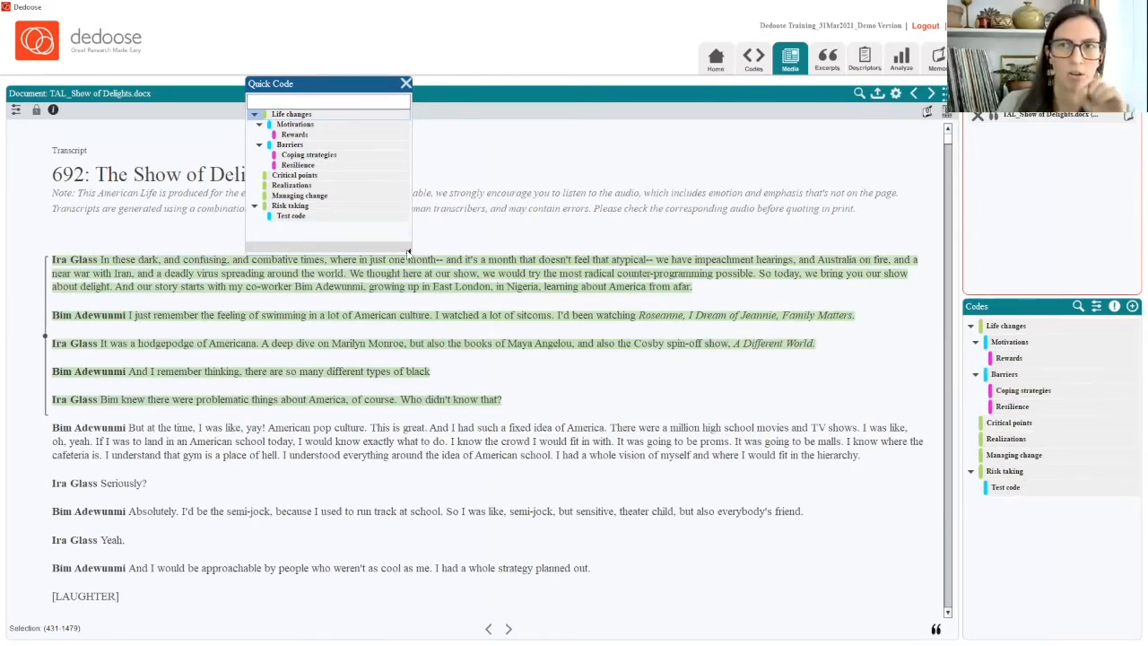
left_click_drag(408, 252, 395, 622)
left_click_drag(324, 83, 909, 82)
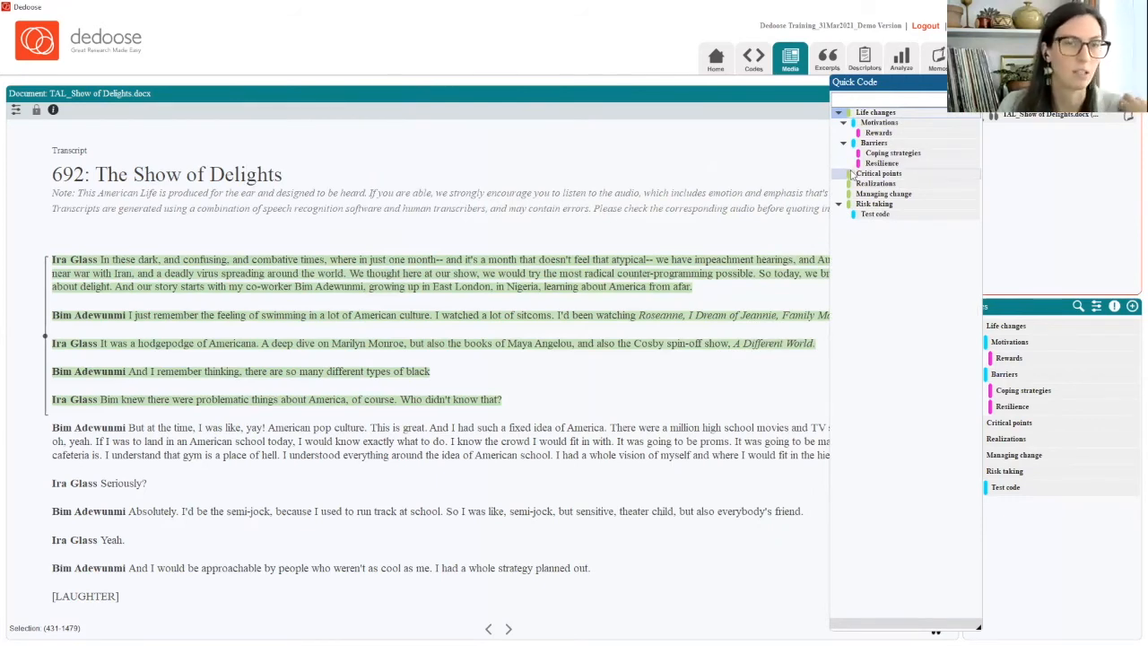
left_click_drag(902, 84, 673, 63)
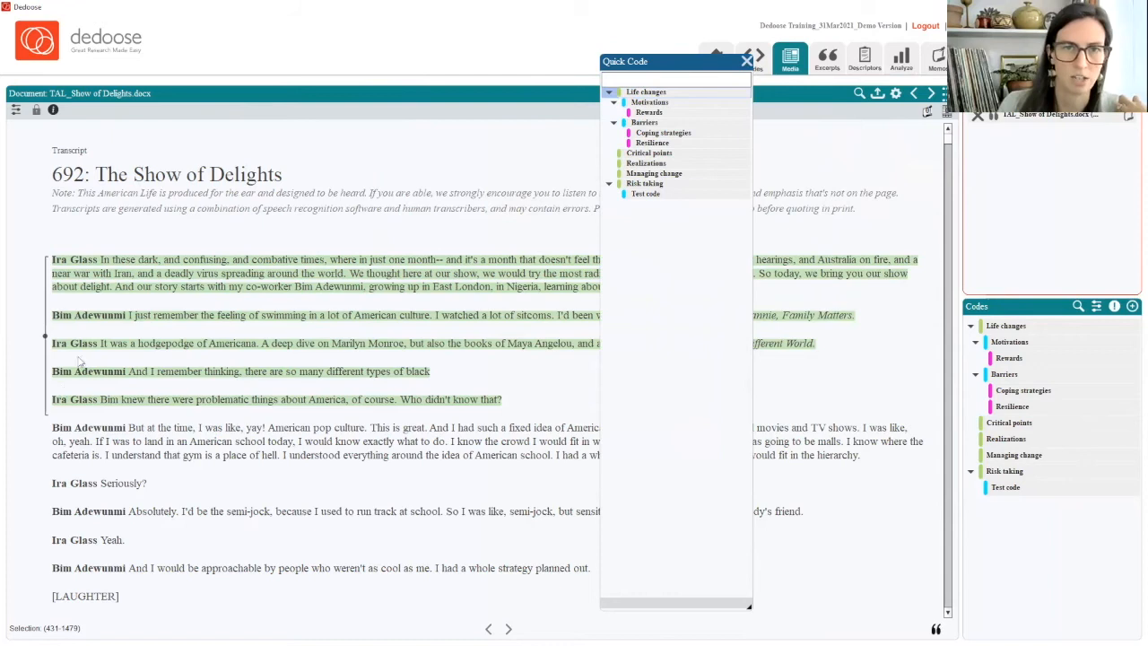
Apply the Rewards, Barriers and Critical points codes to the excerpt, and move the Quick Code window beside the applied codes without covering them.
double_click(670, 114)
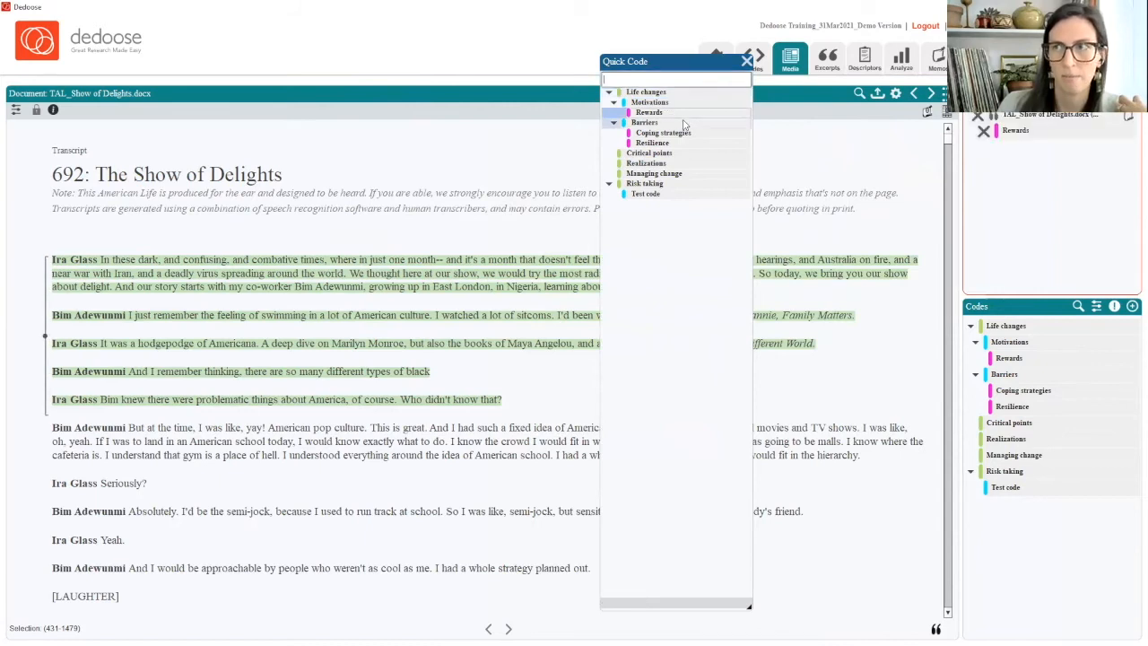
double_click(1009, 375)
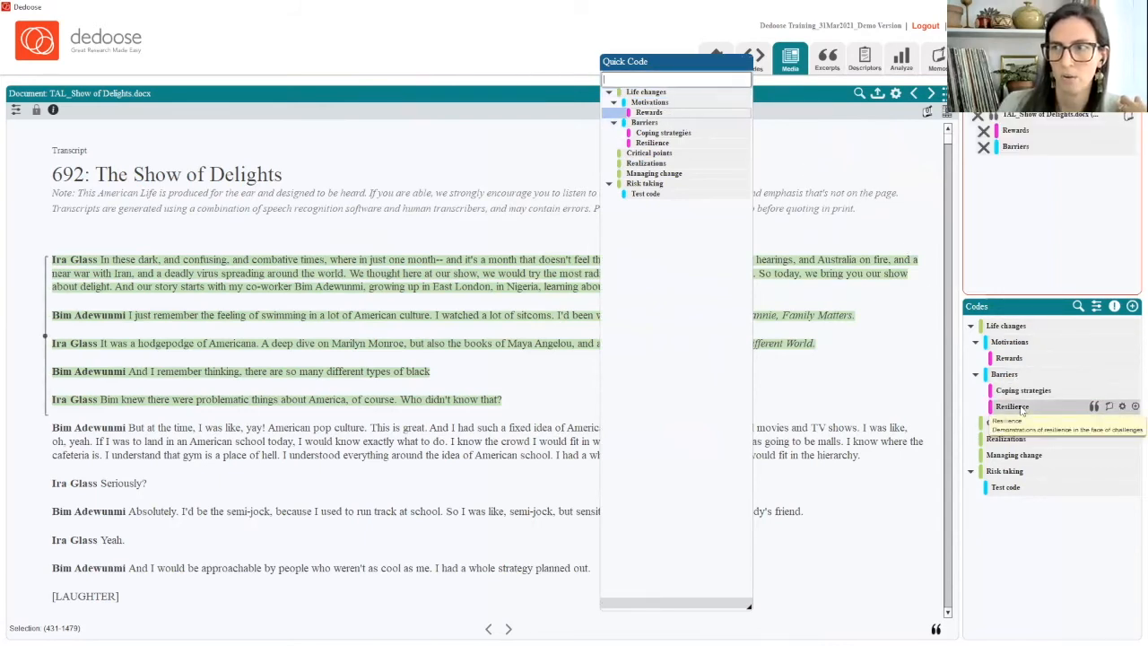
left_click_drag(1013, 422, 1011, 185)
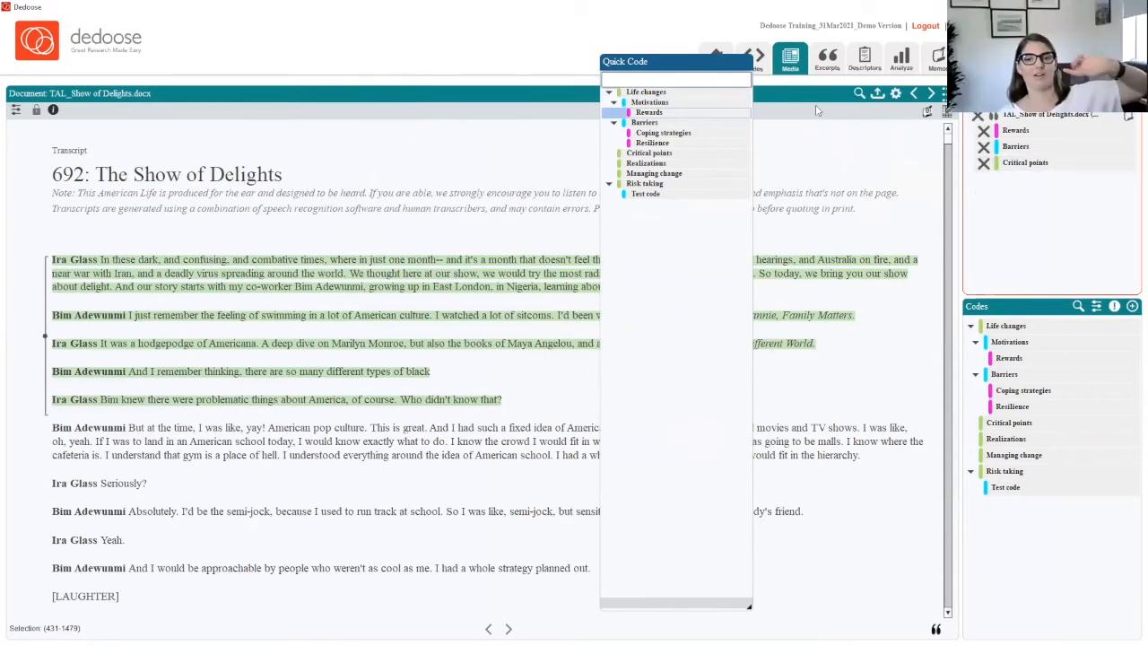
left_click_drag(681, 68, 1065, 96)
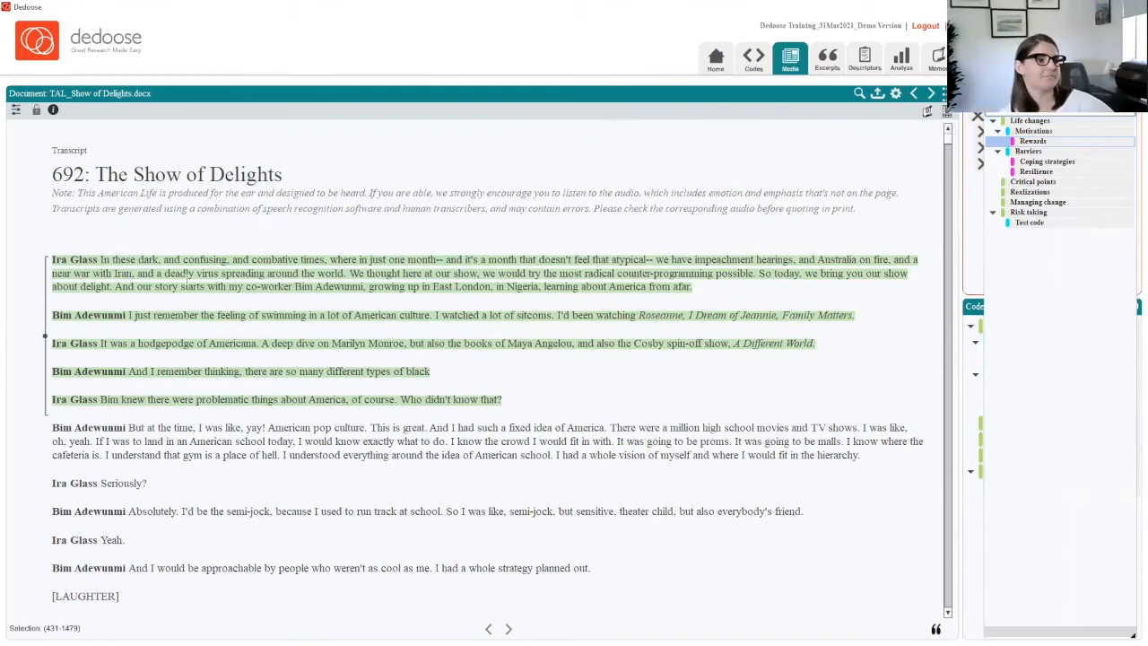
left_click_drag(1103, 92, 891, 95)
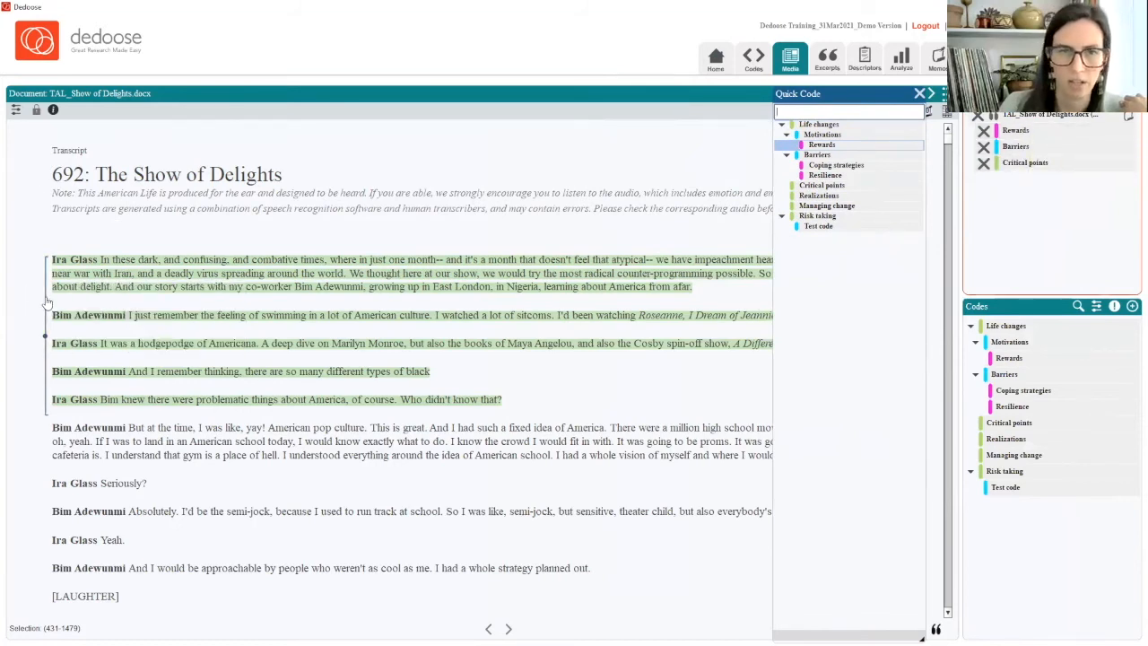
mouse_move(48, 303)
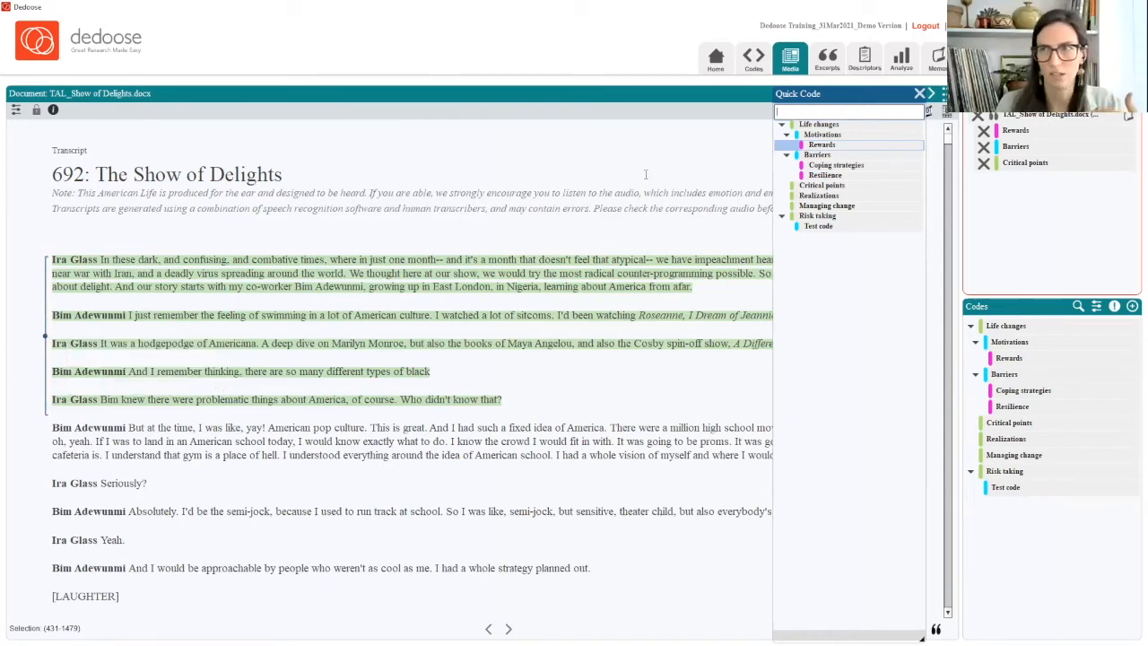
Move the Quick Code window off the transcript, close it and deselect the coded excerpt.
left_click_drag(878, 93, 1099, 96)
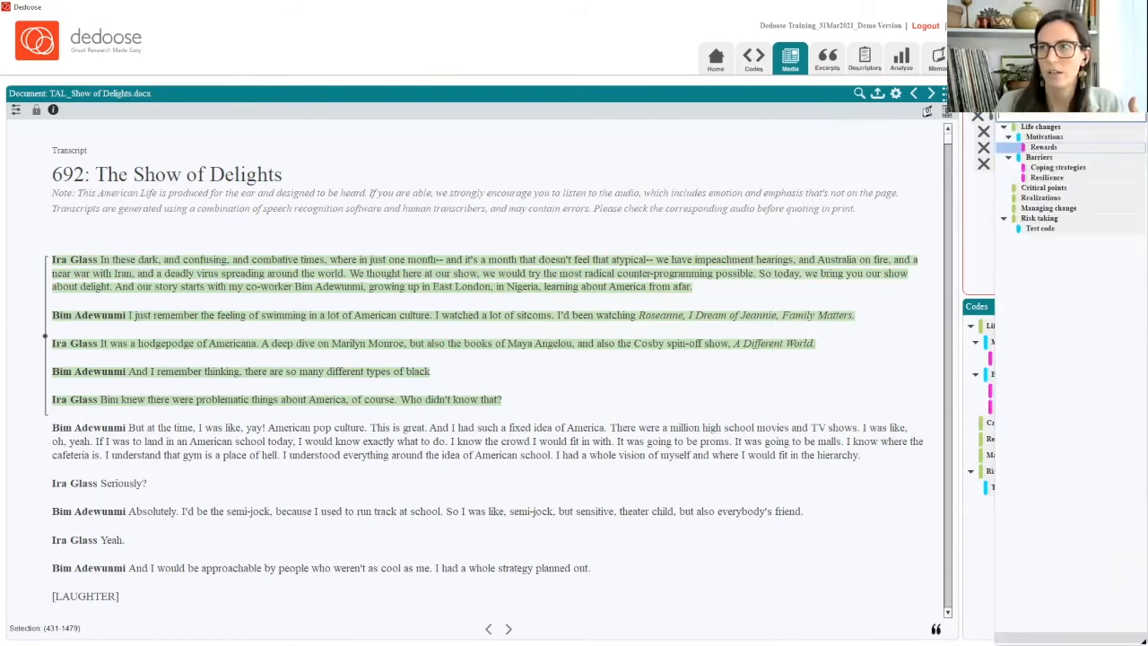
key("Escape")
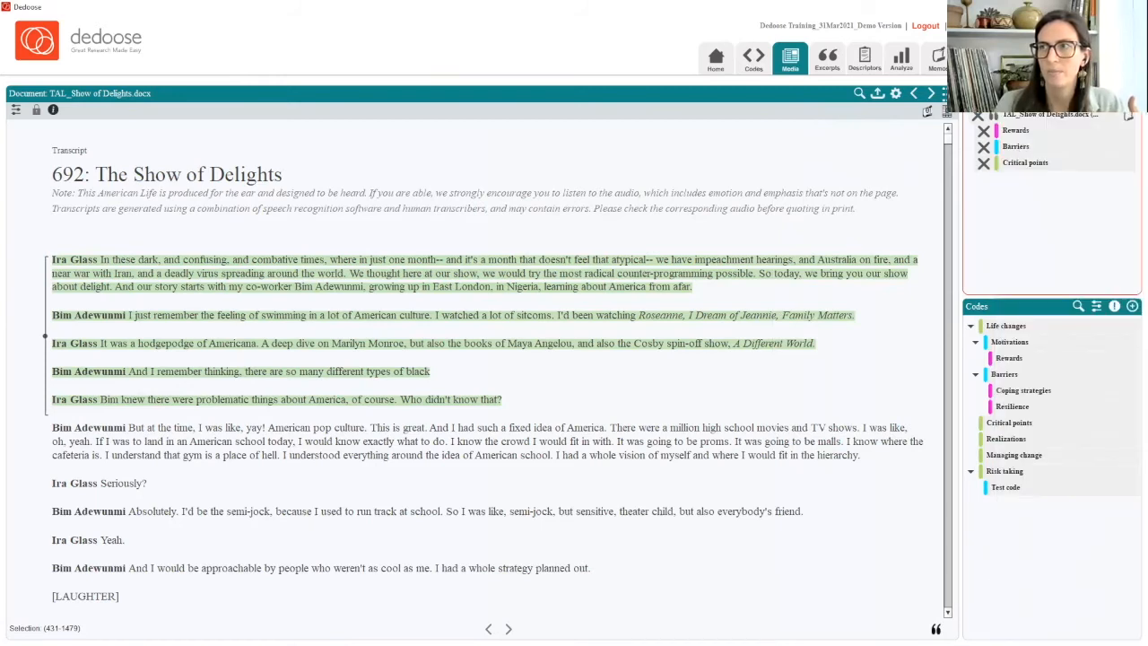
mouse_move(47, 305)
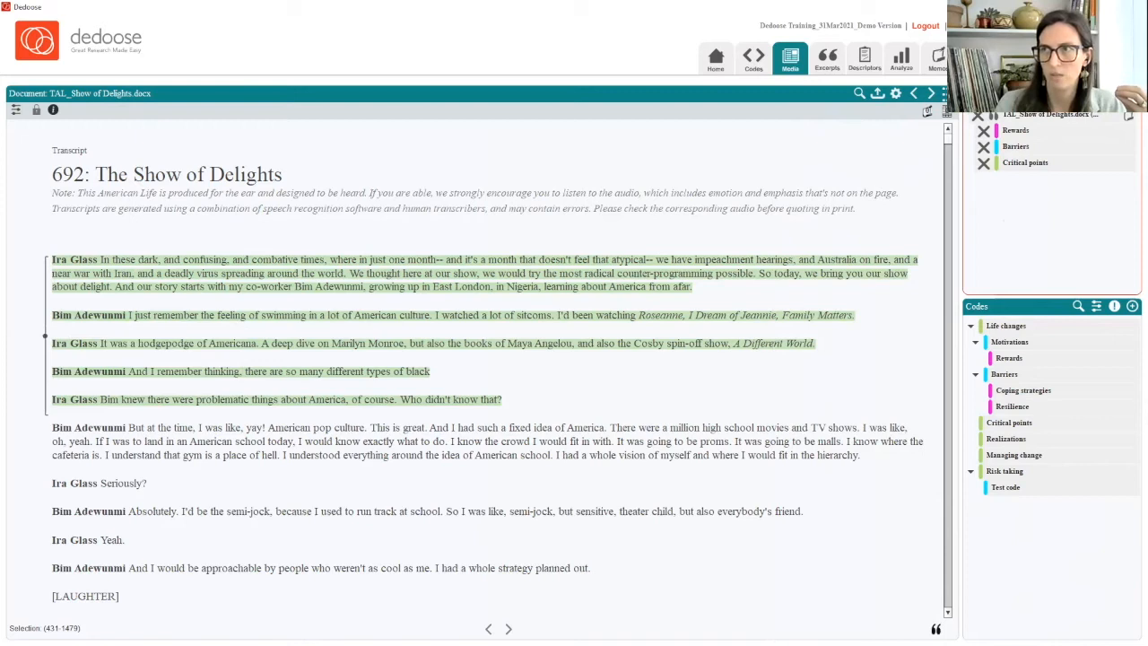
left_click(293, 483)
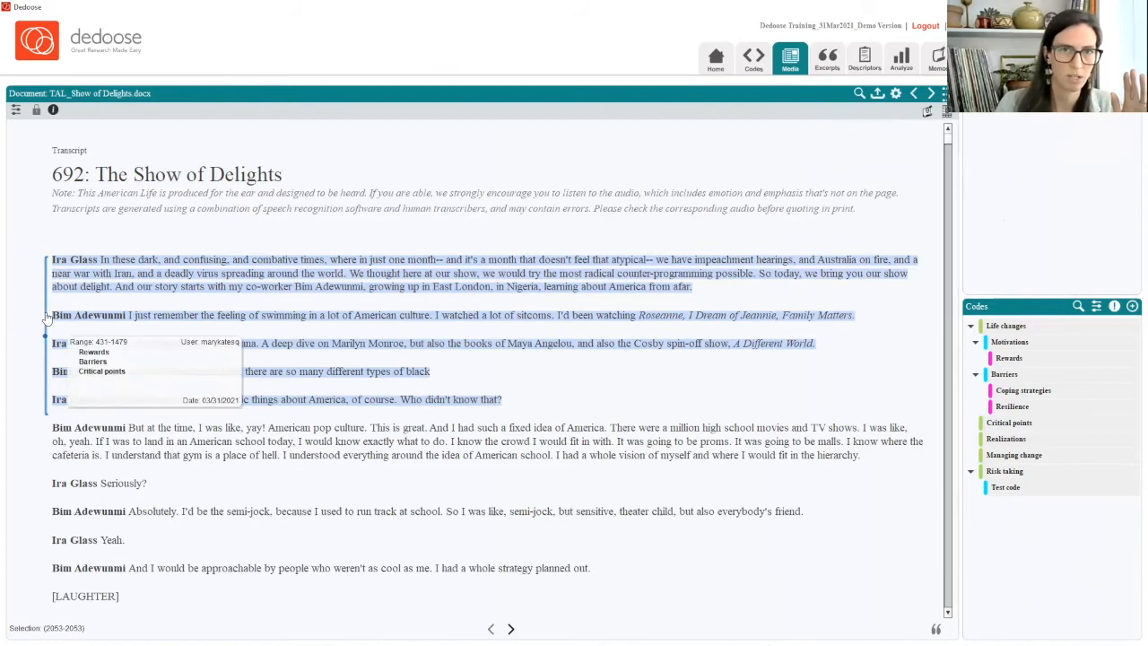
Reselect the coded excerpt and extend its end to the transcript line "Yeah.".
left_click(115, 276)
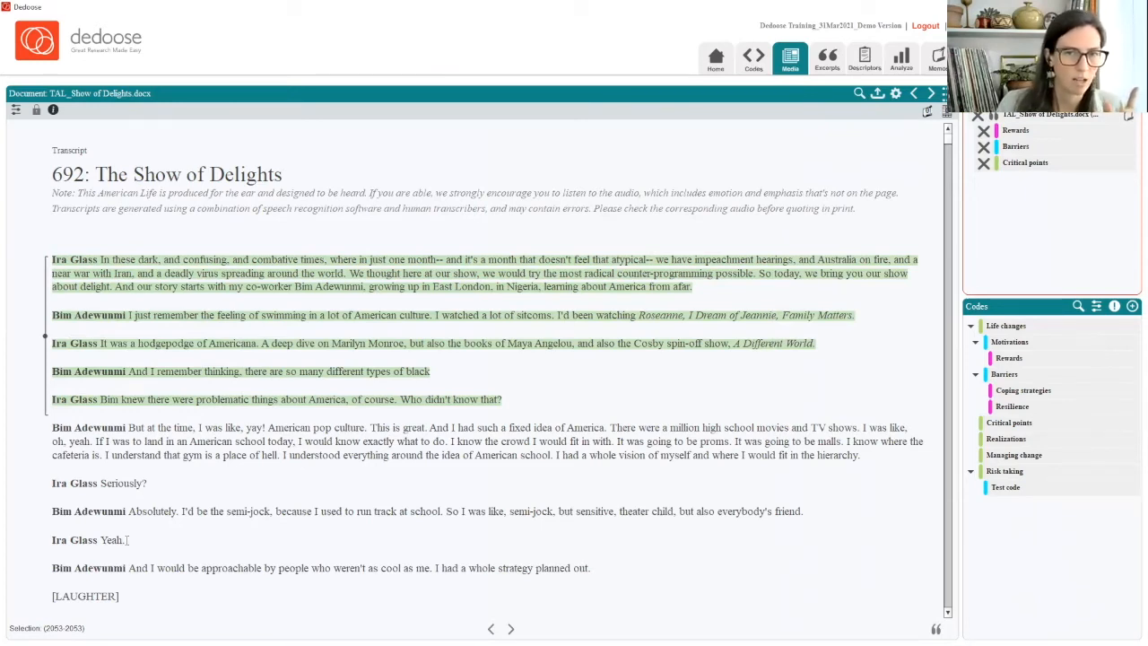
left_click(128, 540)
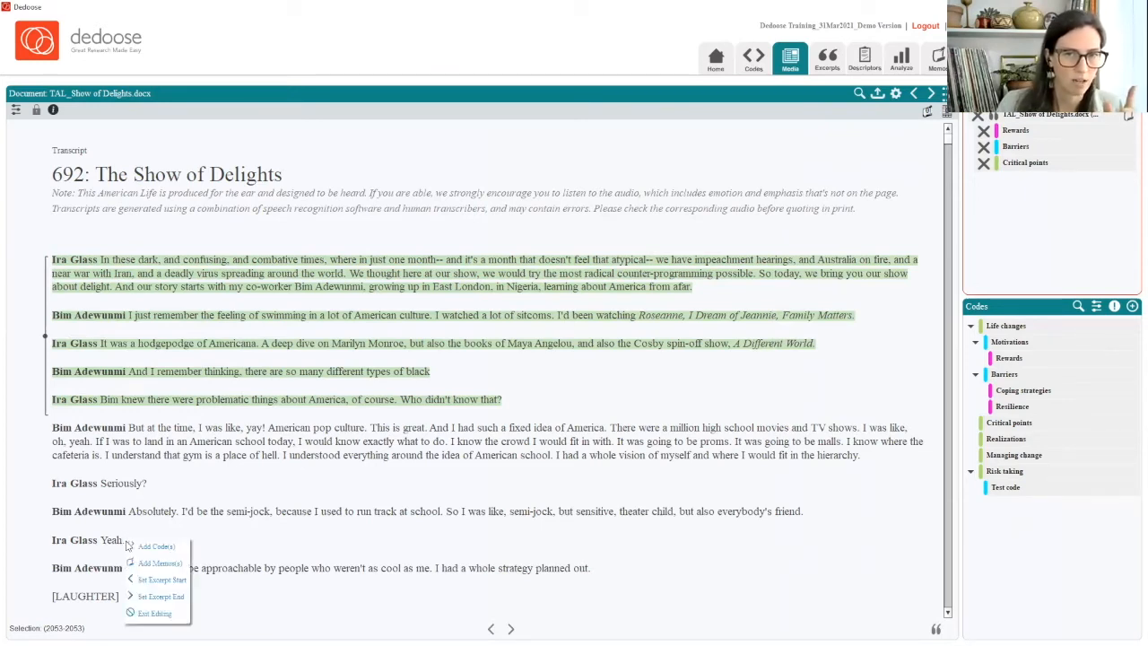
left_click(170, 598)
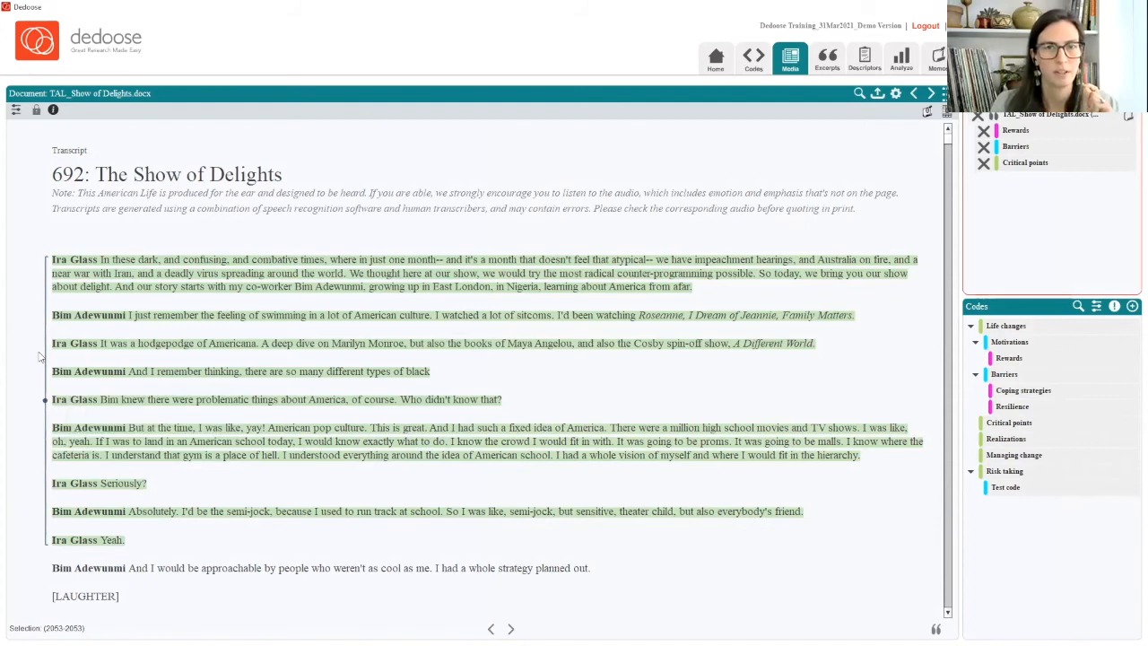
Start a new memo linked to the extended excerpt and create the memo group Test Memo1 for it.
mouse_move(46, 357)
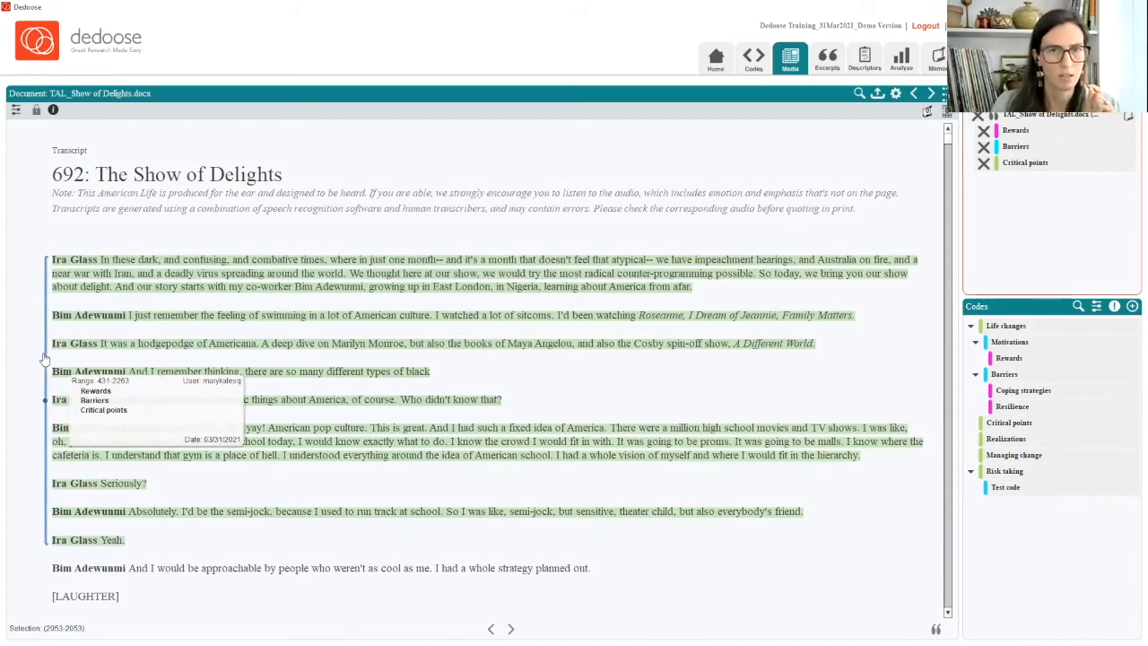
left_click(80, 345)
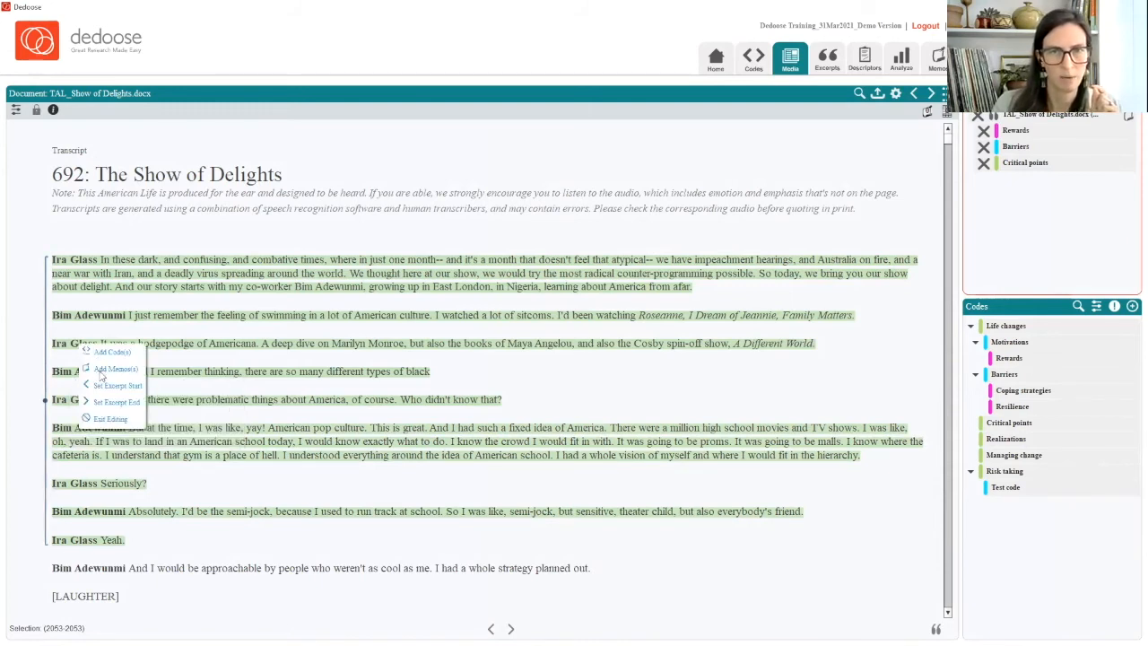
left_click(99, 373)
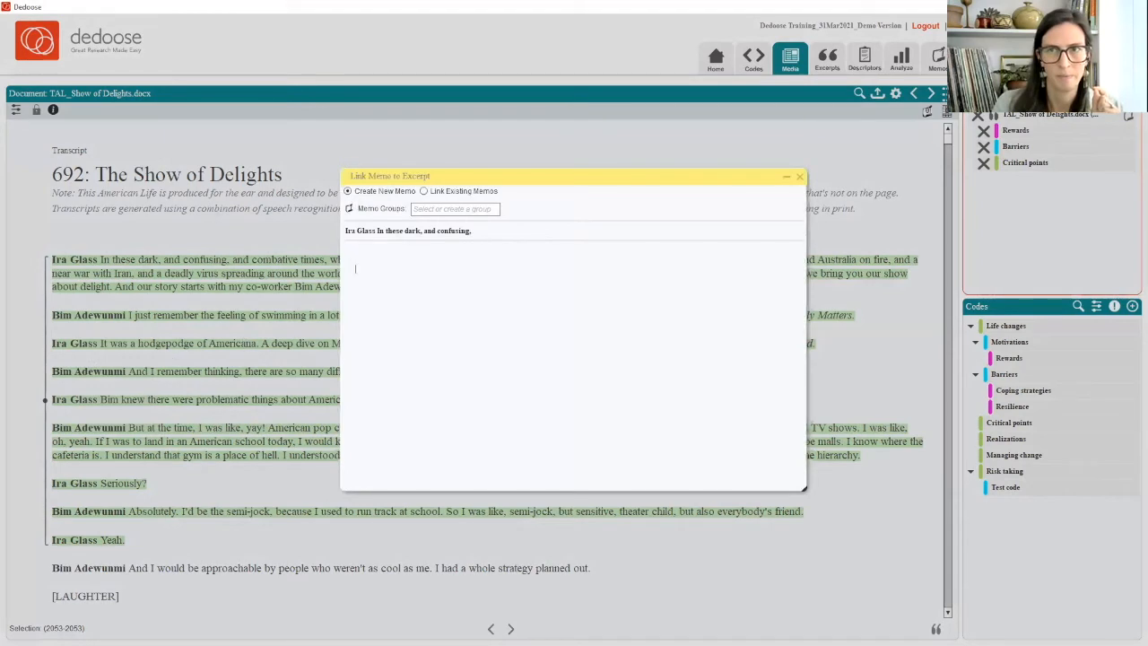
left_click(425, 207)
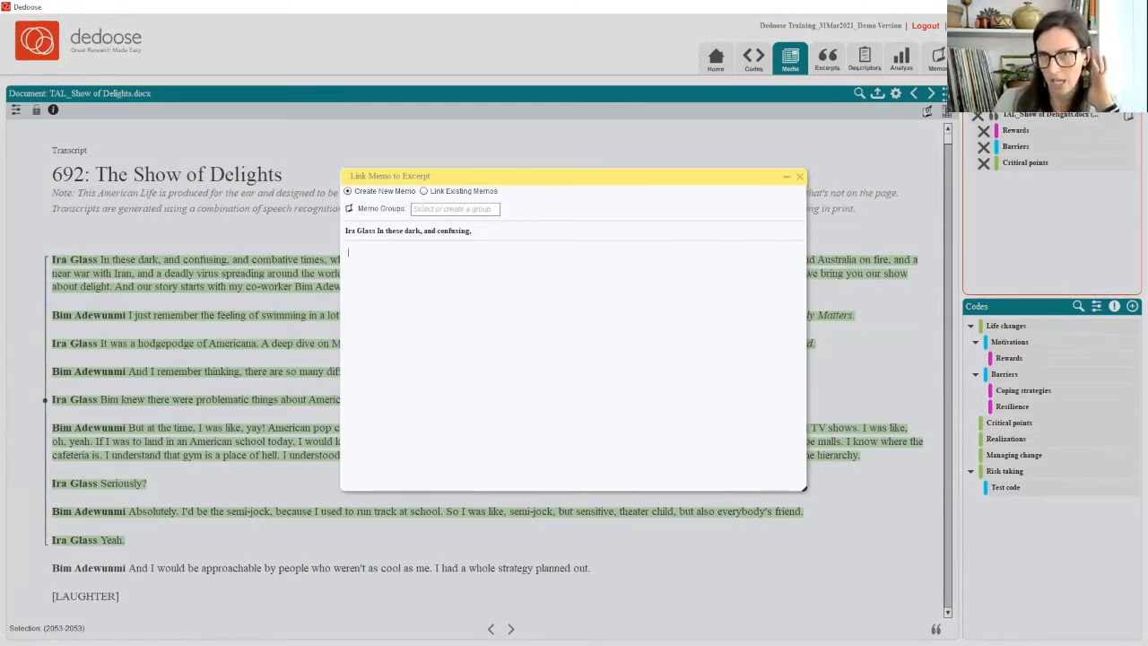
left_click(422, 208)
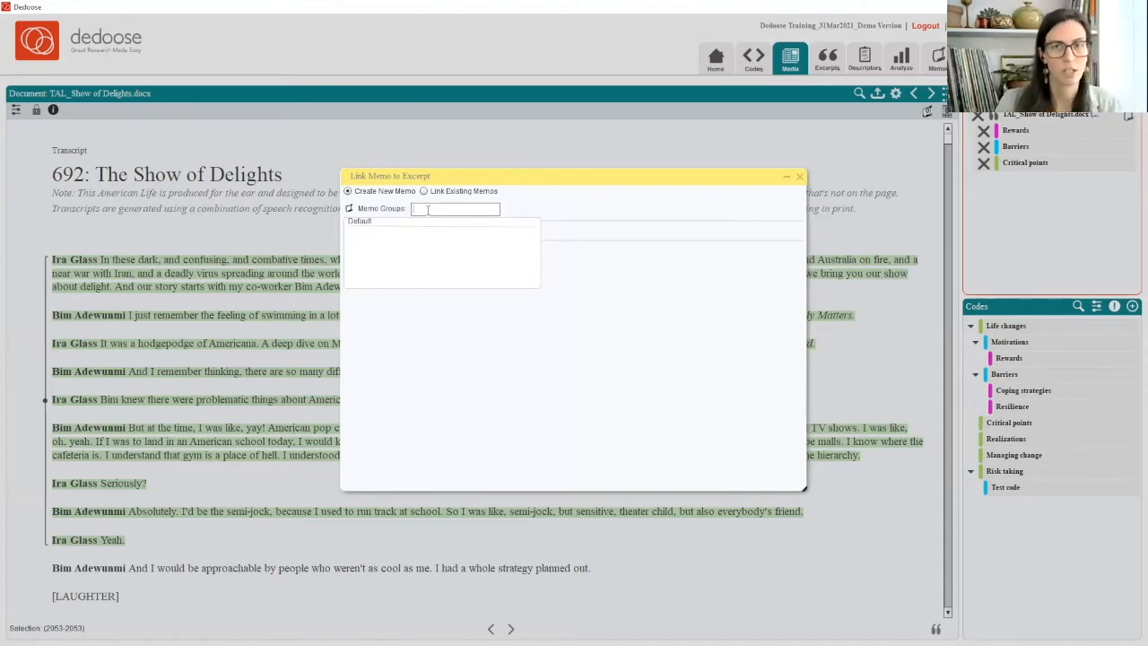
type("Test Dem")
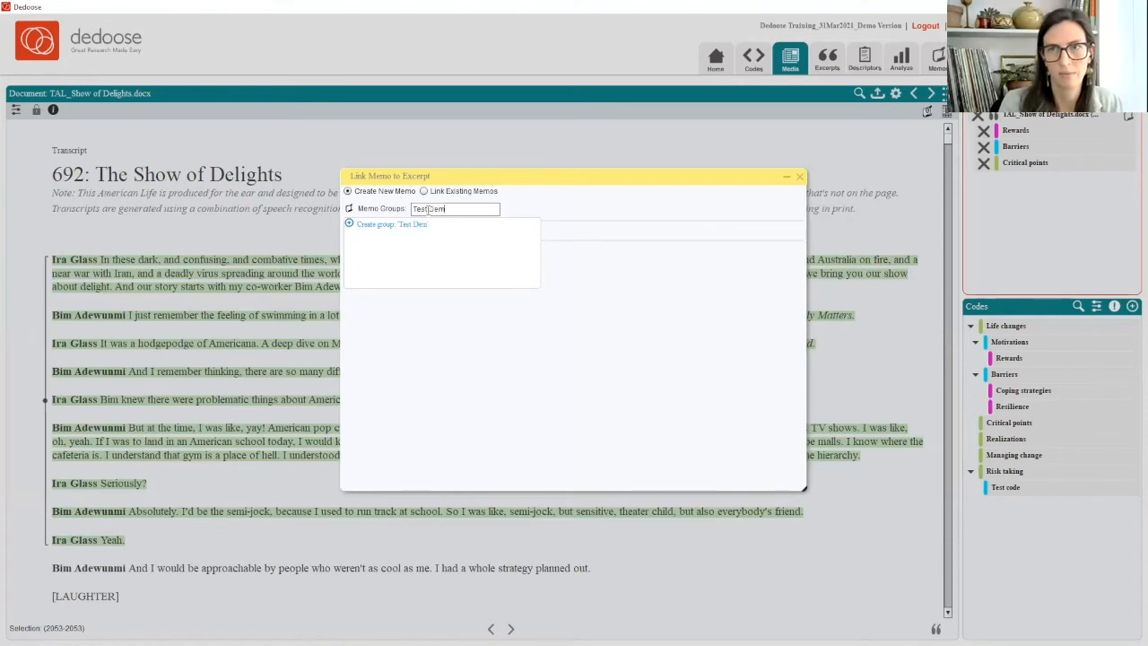
key("BackSpace")
key("BackSpace")
key("BackSpace")
type("Memo1")
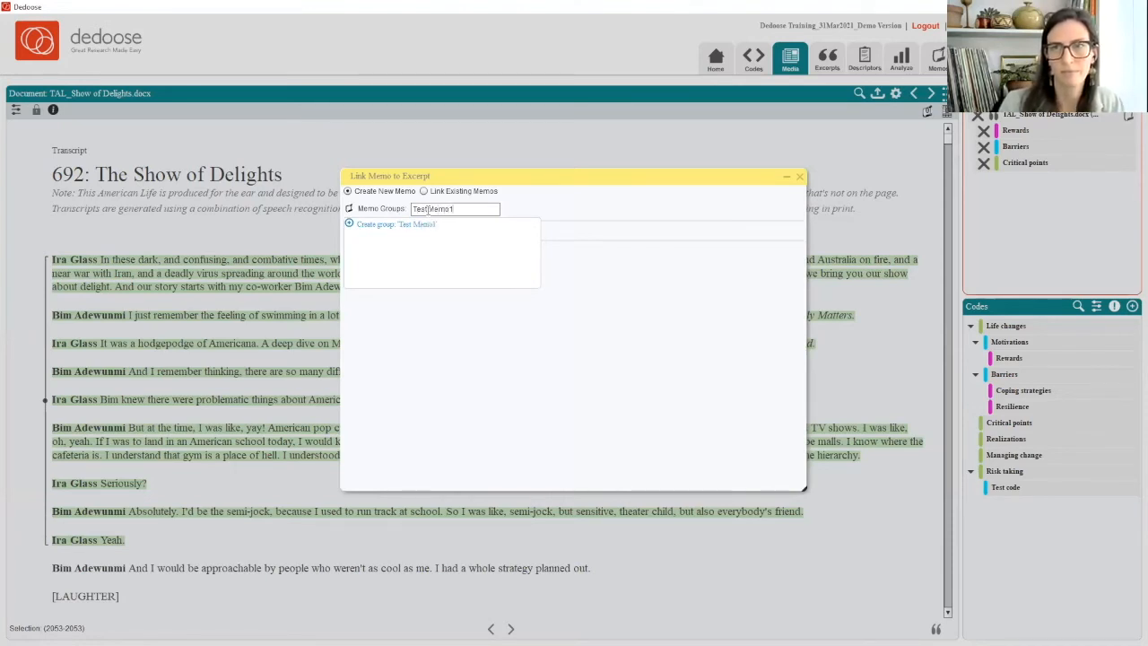
key("Return")
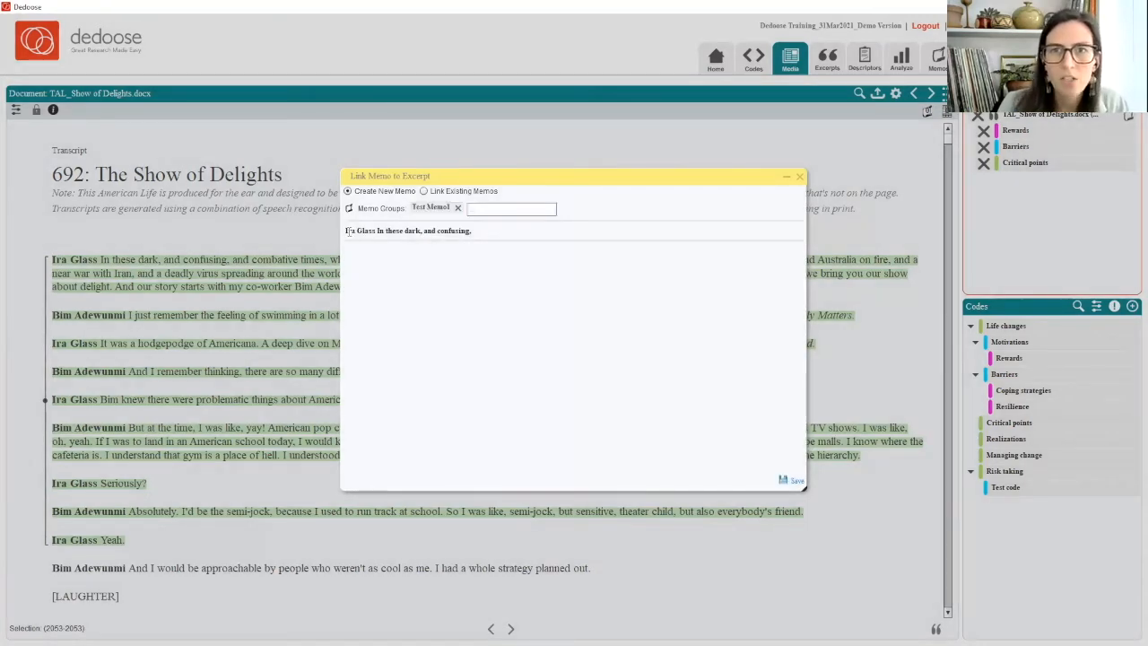
Title the memo "Test memo title", enter "memo here" as its text, save it and close the memo window.
left_click_drag(347, 230, 485, 231)
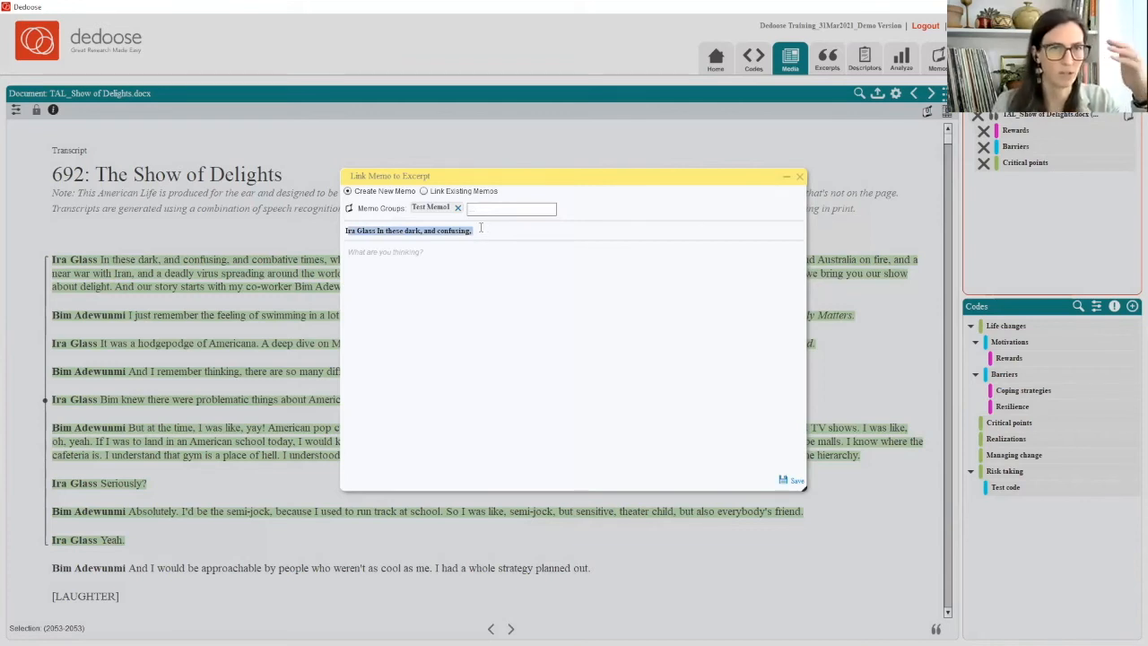
key("BackSpace")
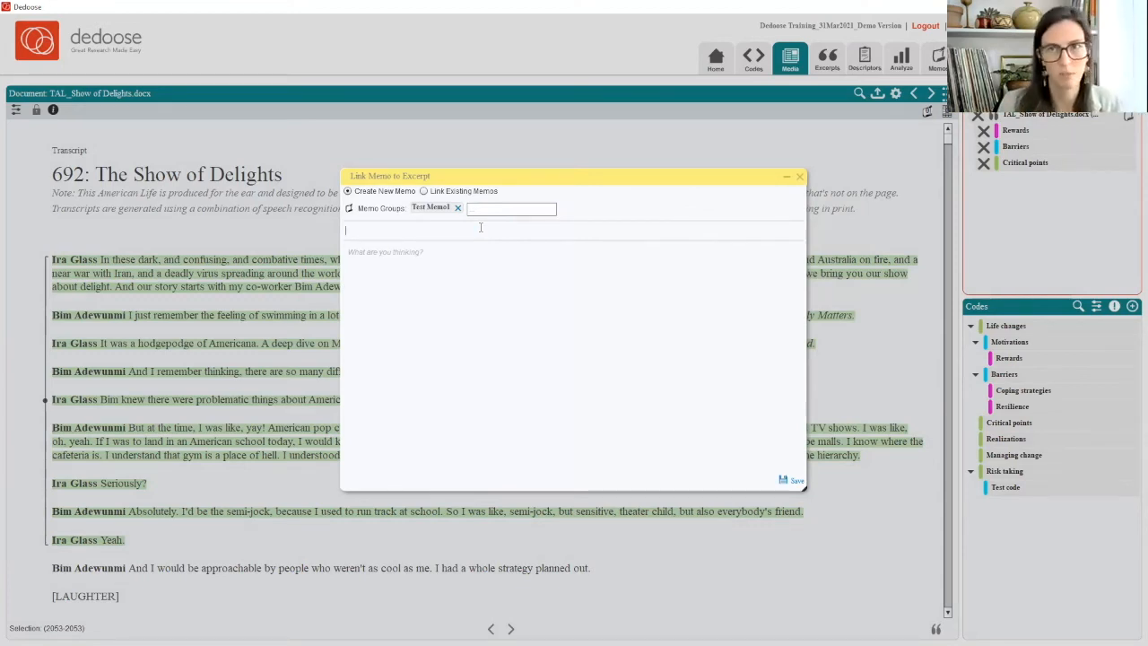
type("Test memo title")
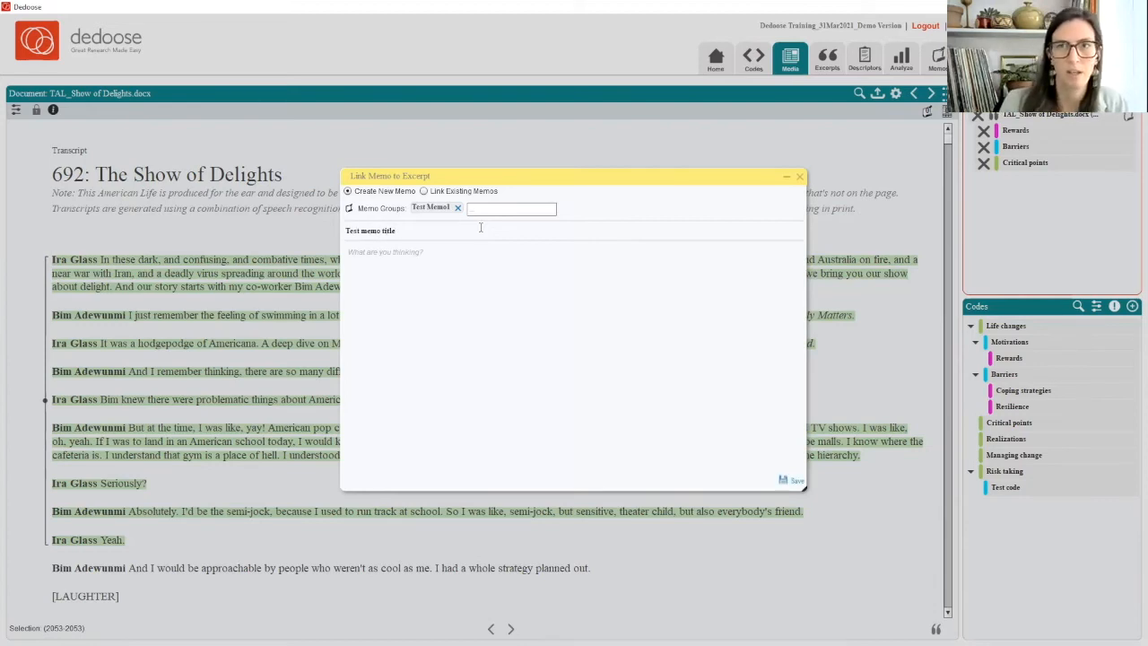
left_click(457, 277)
type("memo here")
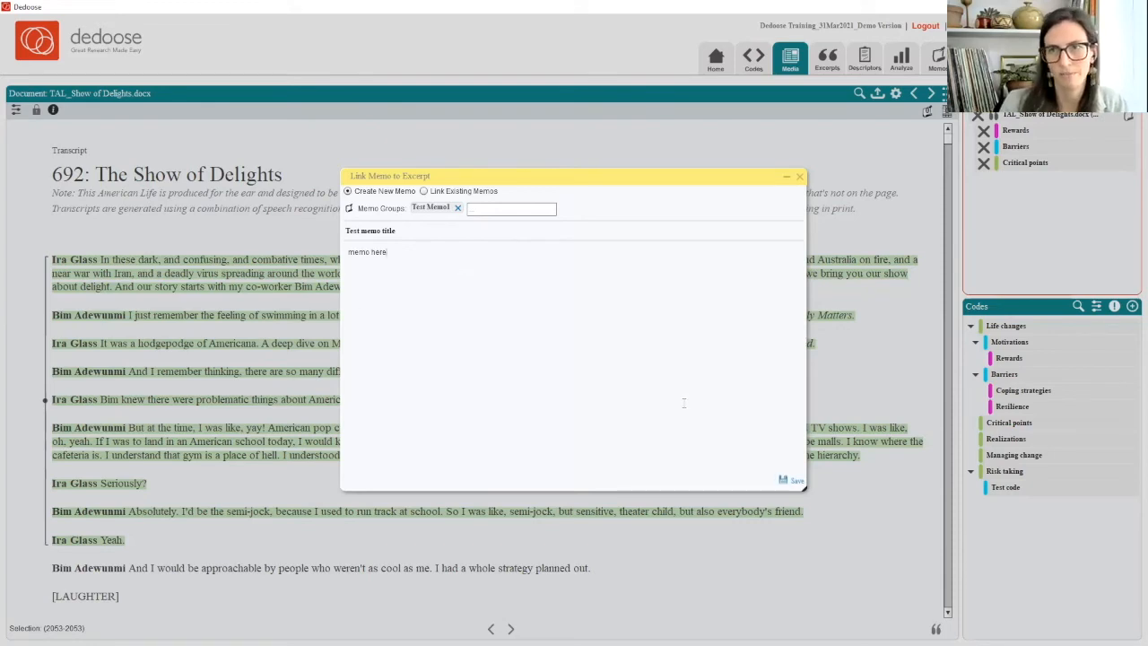
left_click(786, 481)
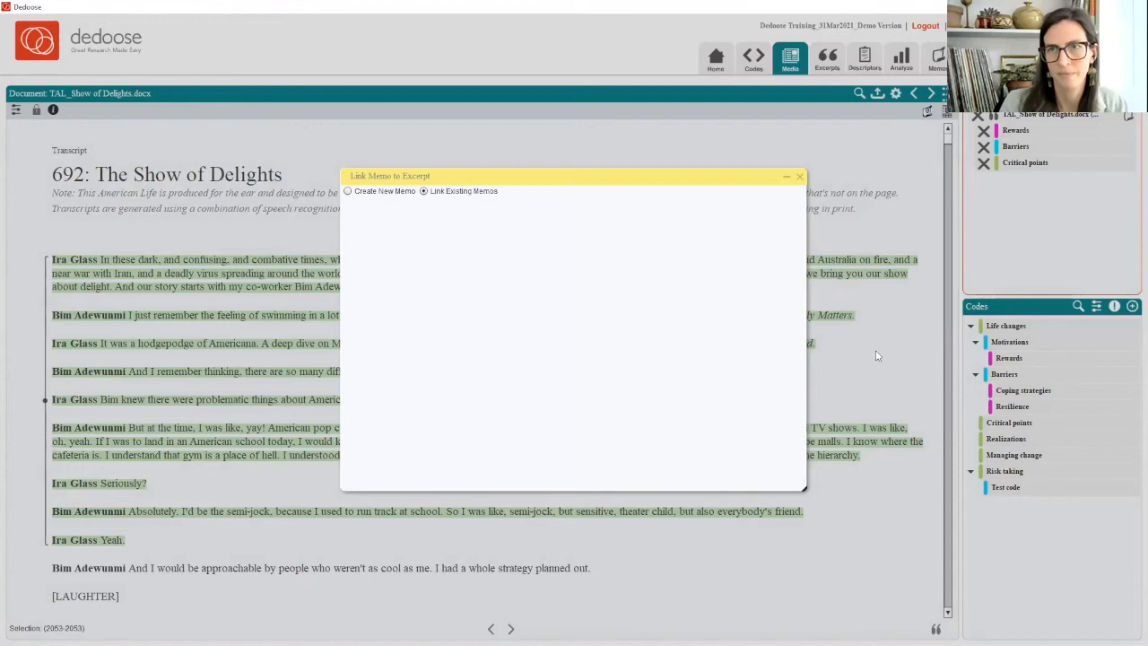
left_click(801, 177)
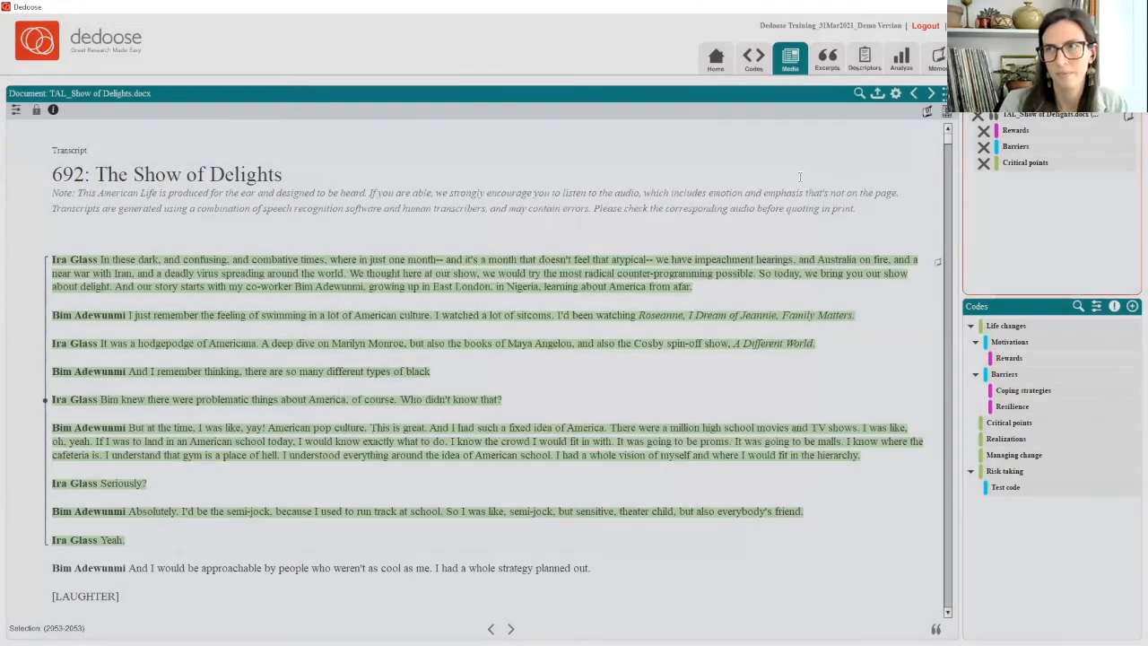
Review the saved memo and the memo groups in the project's memo collection, and return to the transcript.
left_click(937, 59)
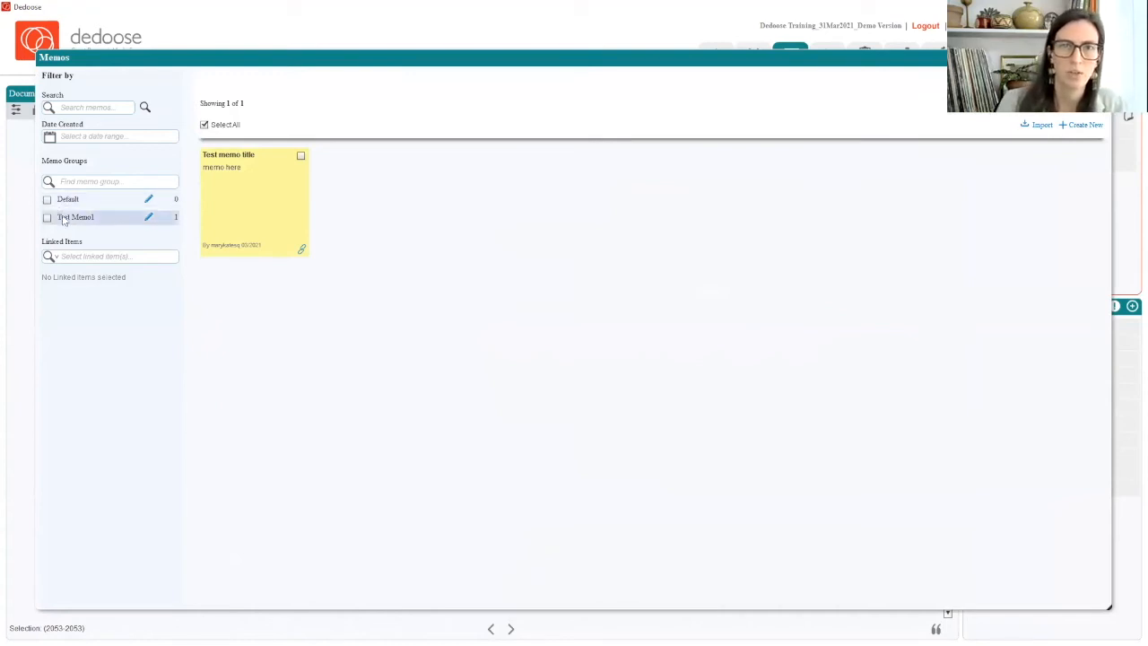
mouse_move(290, 171)
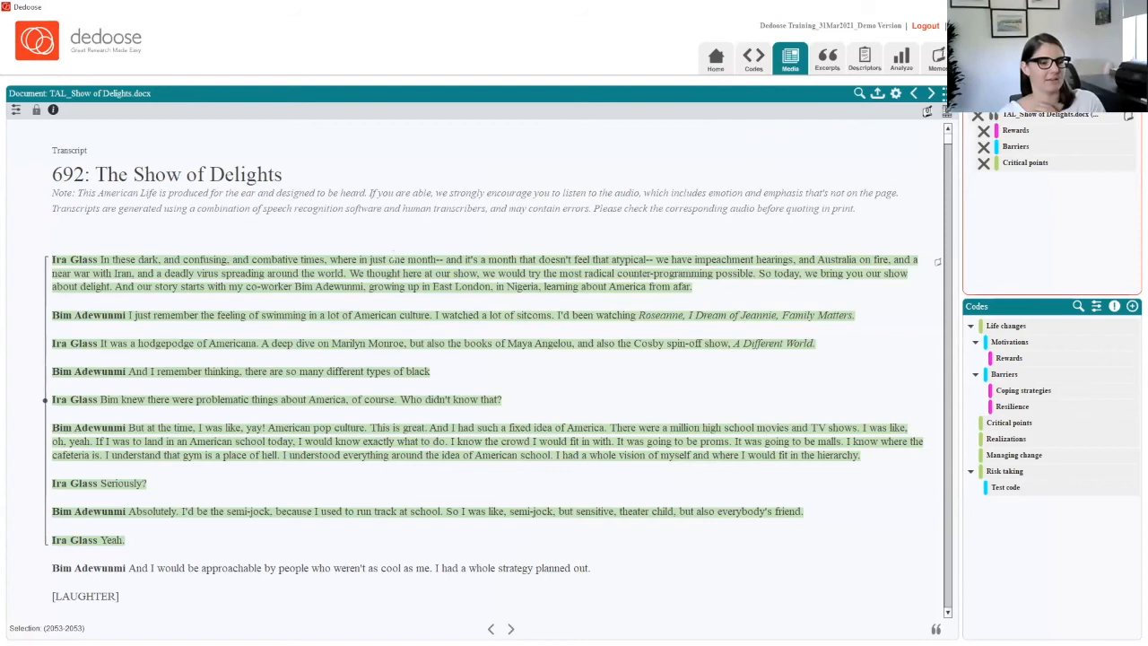
Show the excerpt's editing options, deselect the excerpt and reselect it from its margin bracket to review its applied codes.
right_click(120, 285)
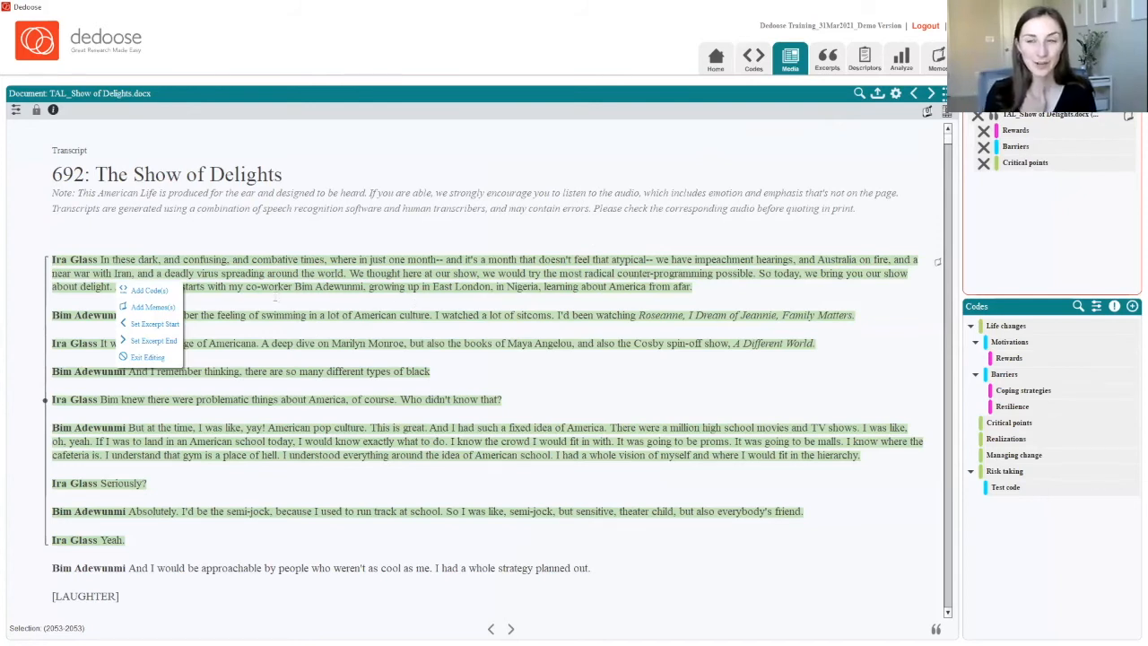
left_click(276, 299)
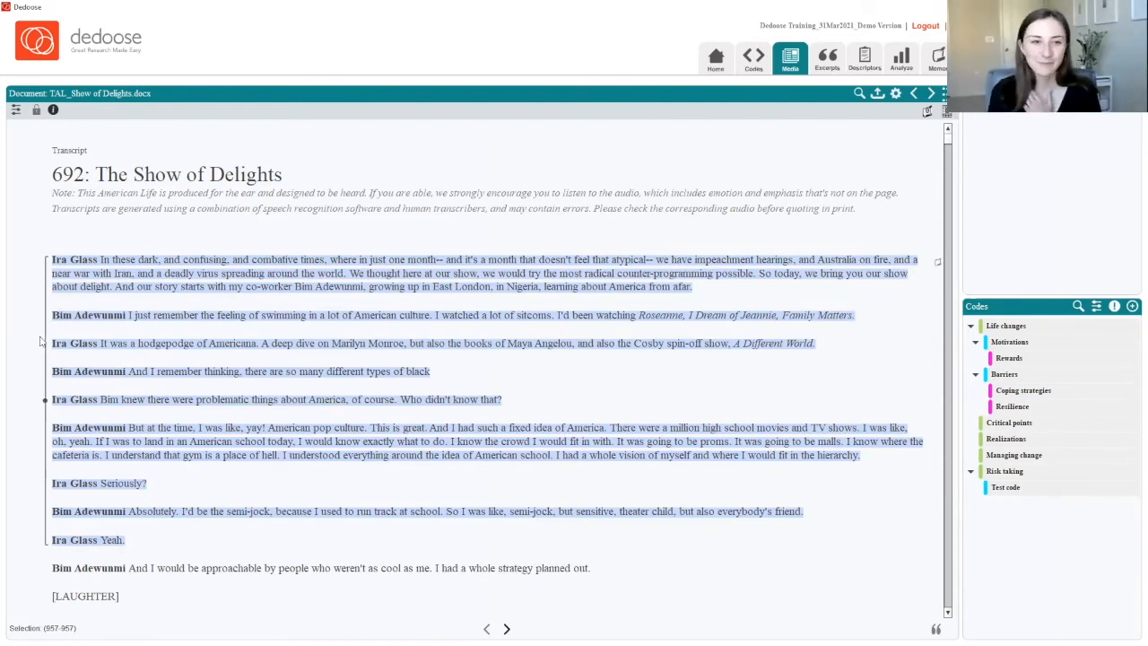
mouse_move(43, 344)
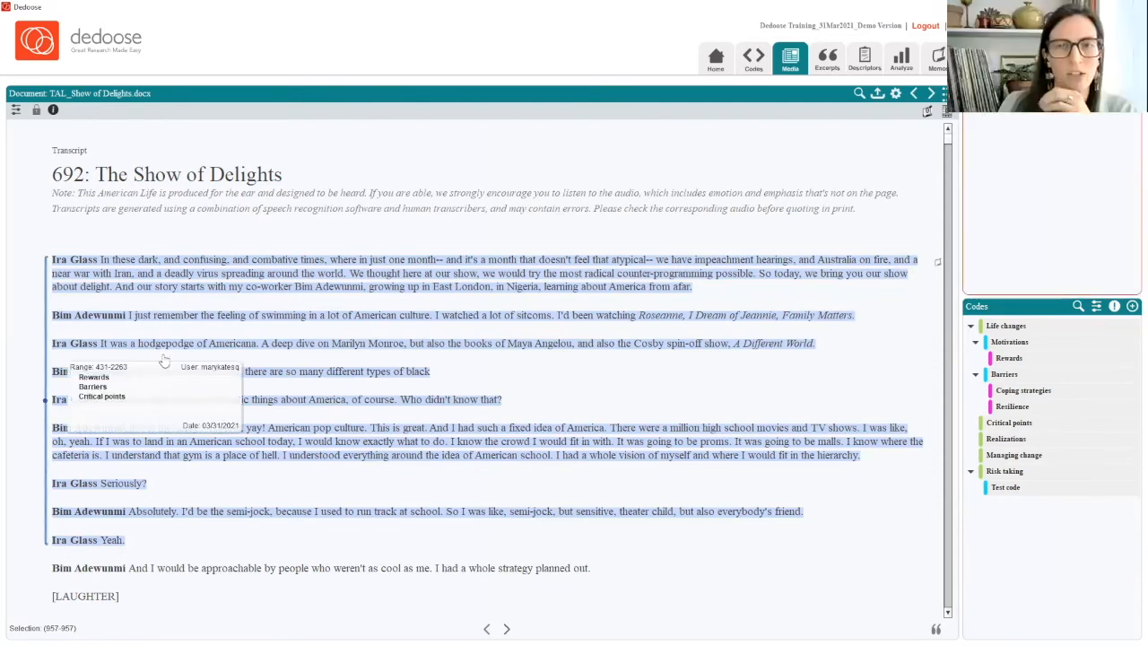
left_click(46, 344)
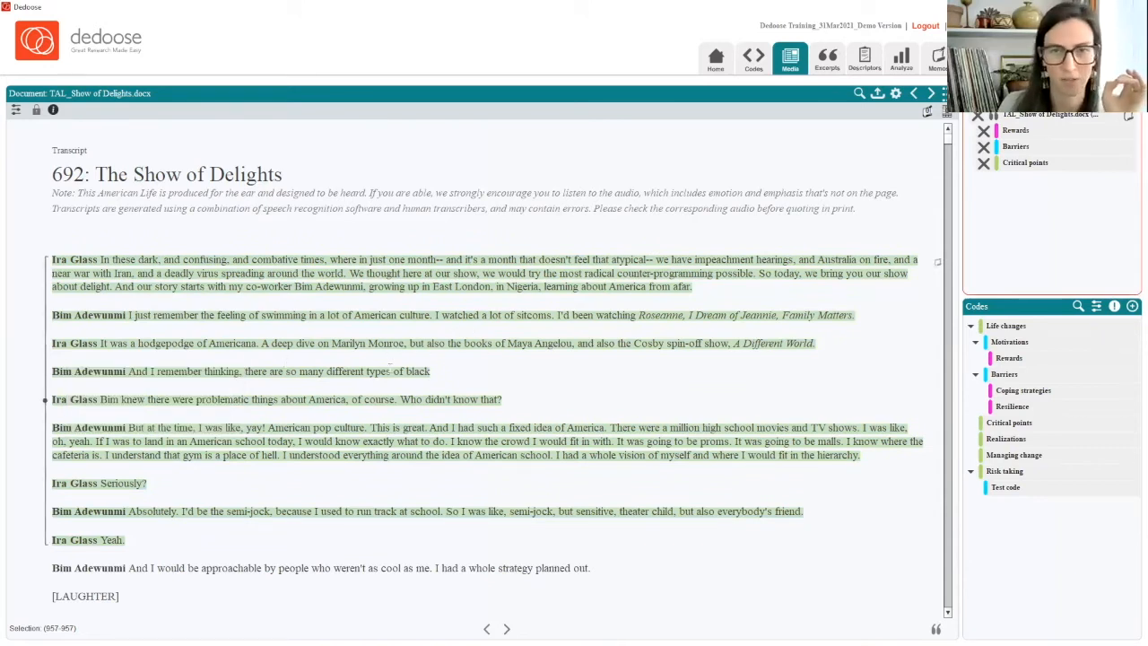
scroll(429, 342, "down", 1)
scroll(391, 365, "down", 1)
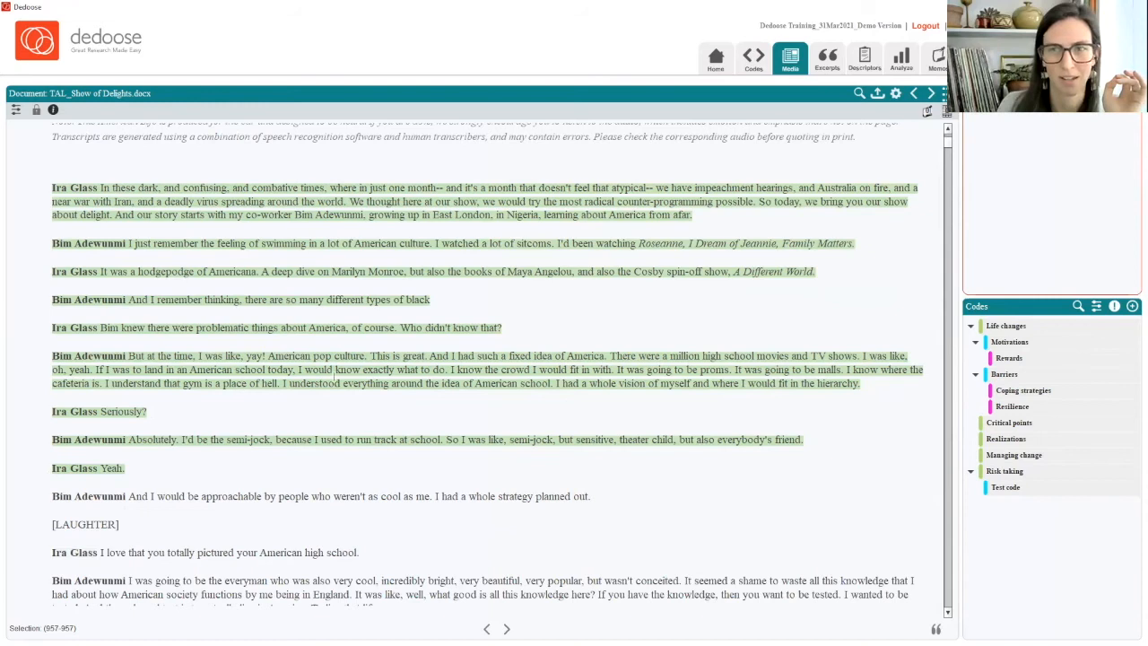
scroll(295, 360, "down", 3)
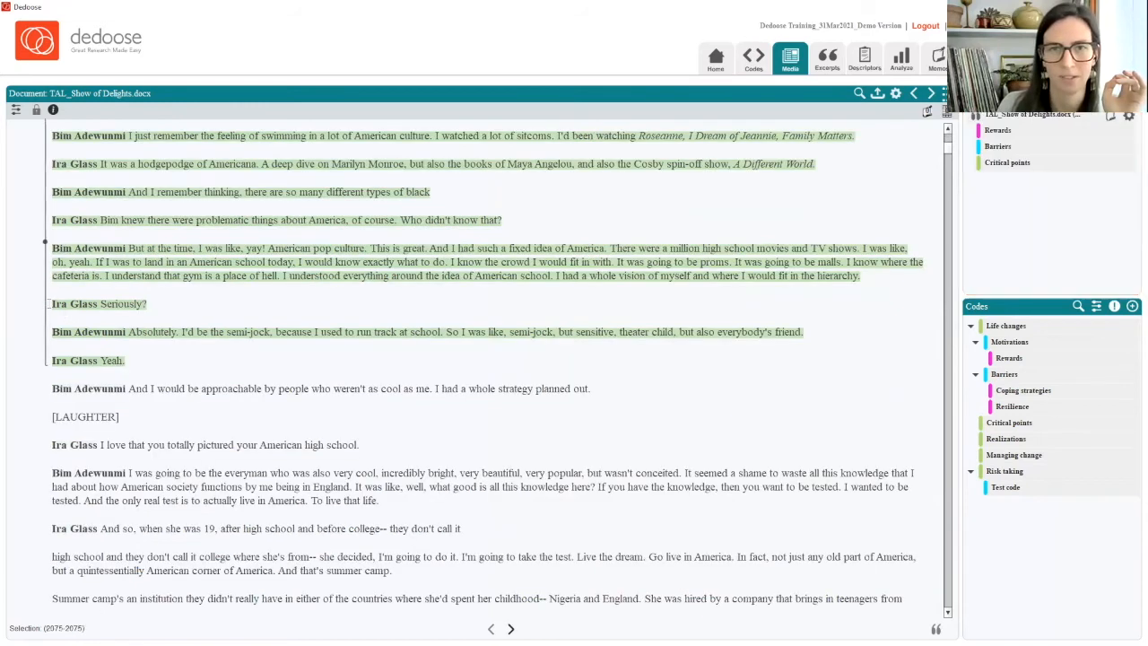
left_click(47, 326)
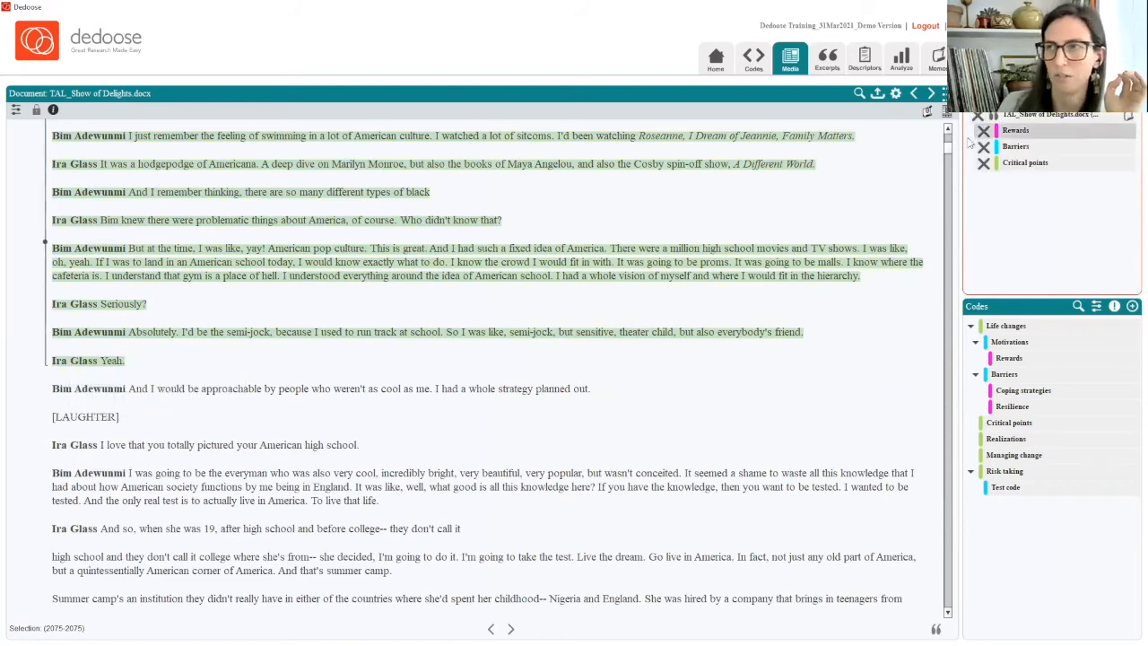
In the project's excerpts list, add the Code: Rewards column and filter for excerpts where Rewards is True.
left_click(827, 59)
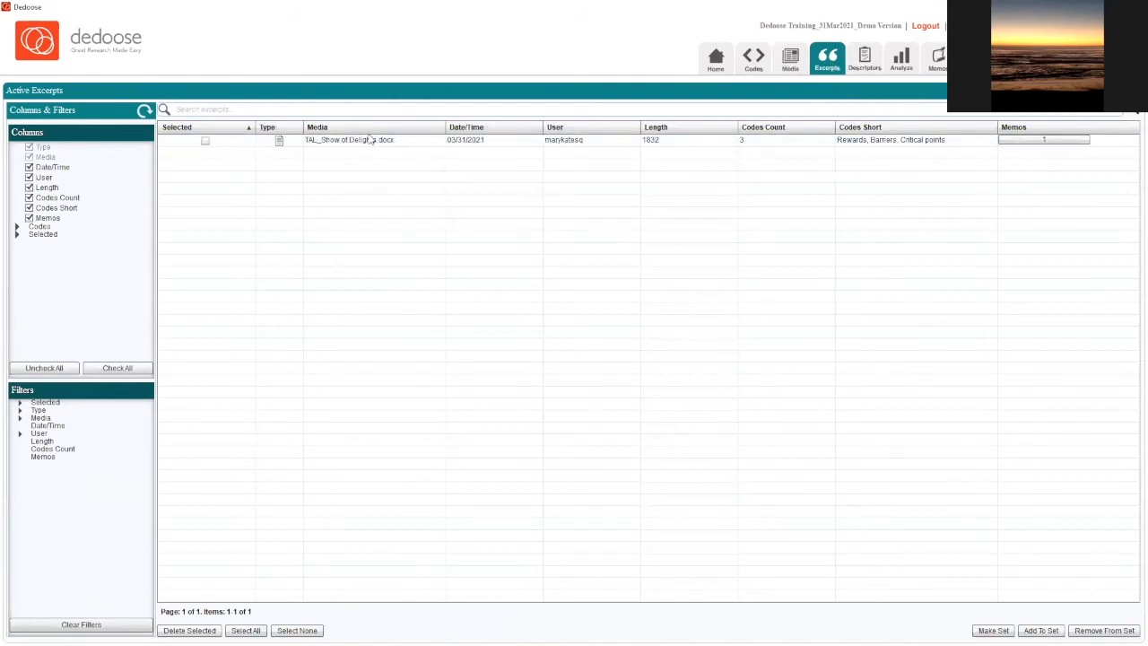
mouse_move(355, 146)
left_click(16, 227)
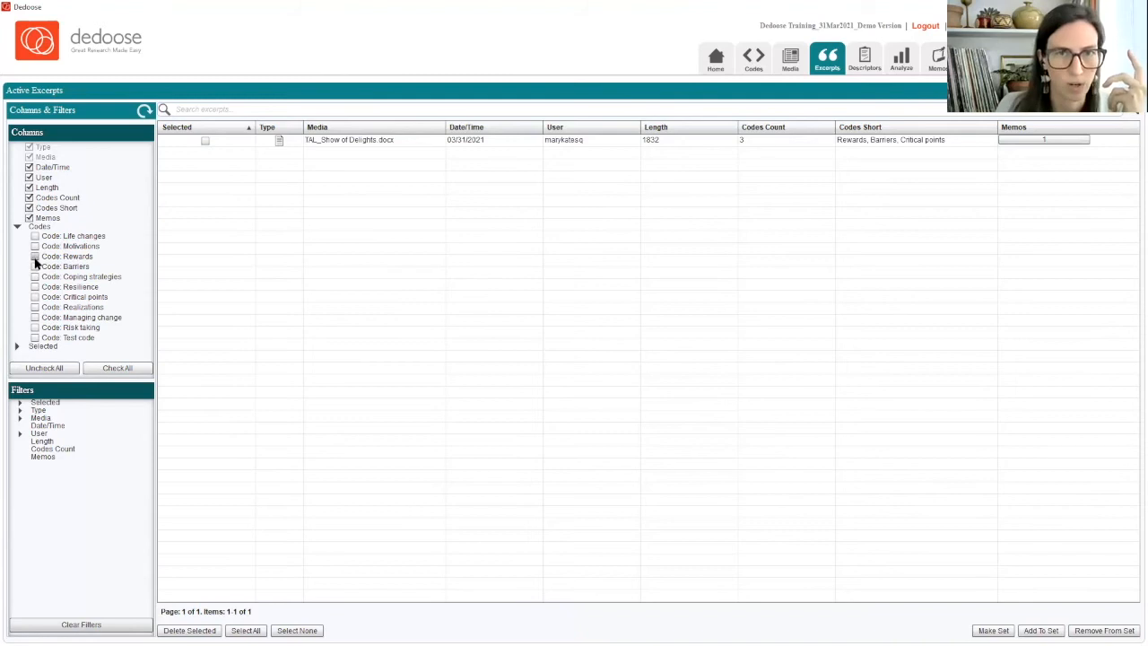
left_click(34, 256)
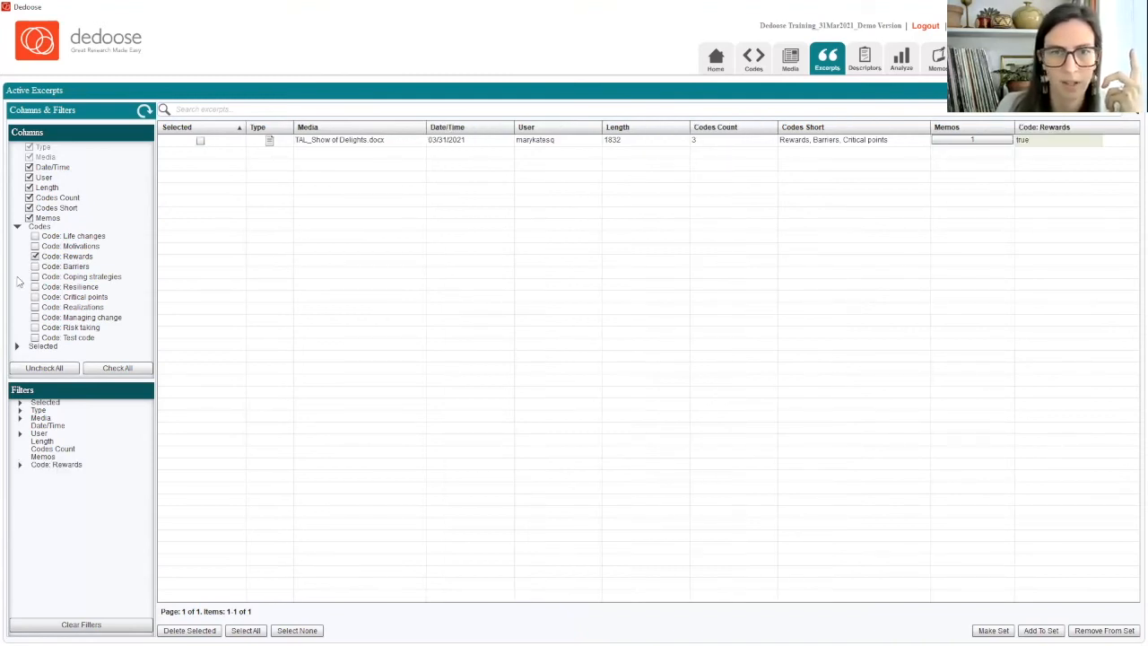
left_click(20, 466)
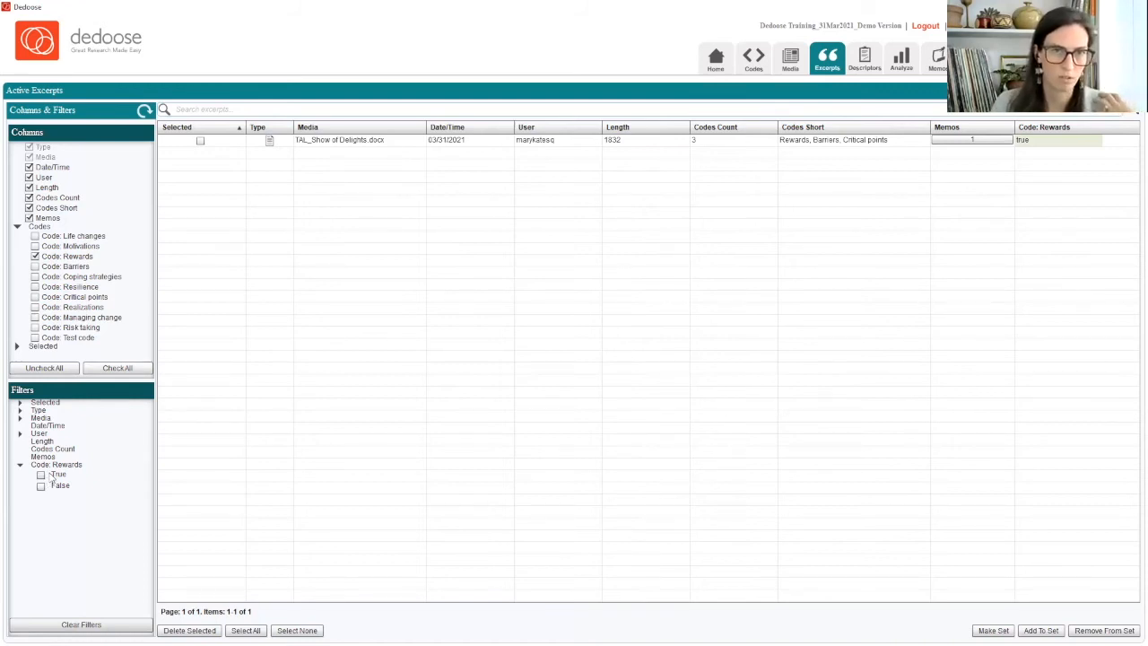
left_click(42, 476)
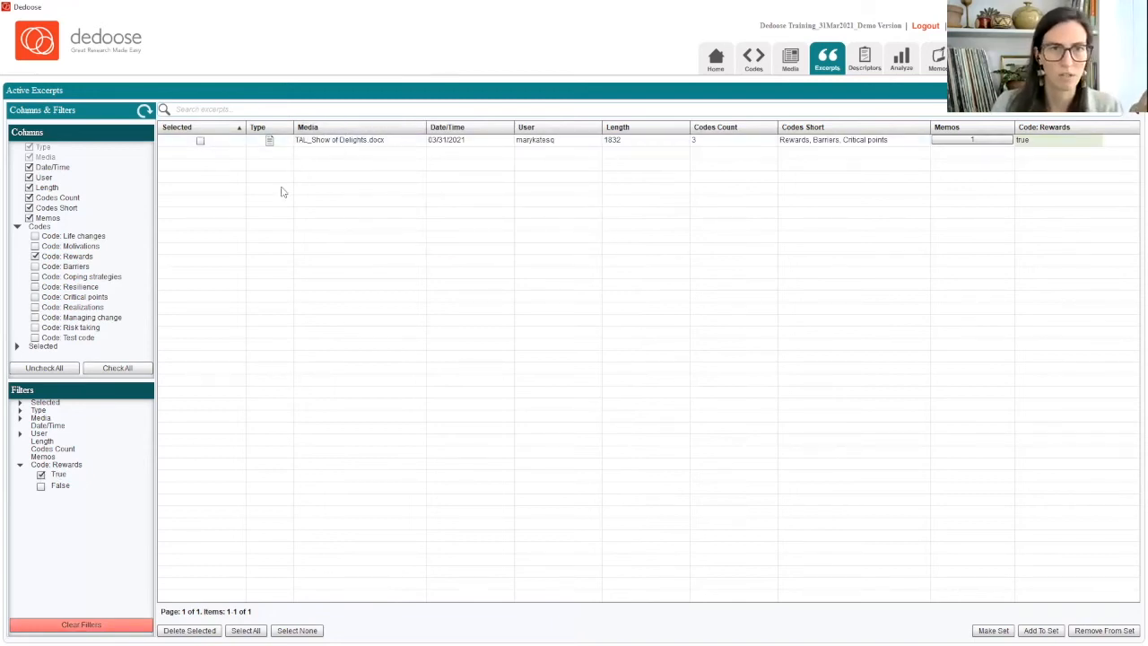
Switch the Rewards filter to False, then add the Code: Life changes column and try filtering for Life changes and Rewards both True.
left_click(42, 475)
left_click(42, 485)
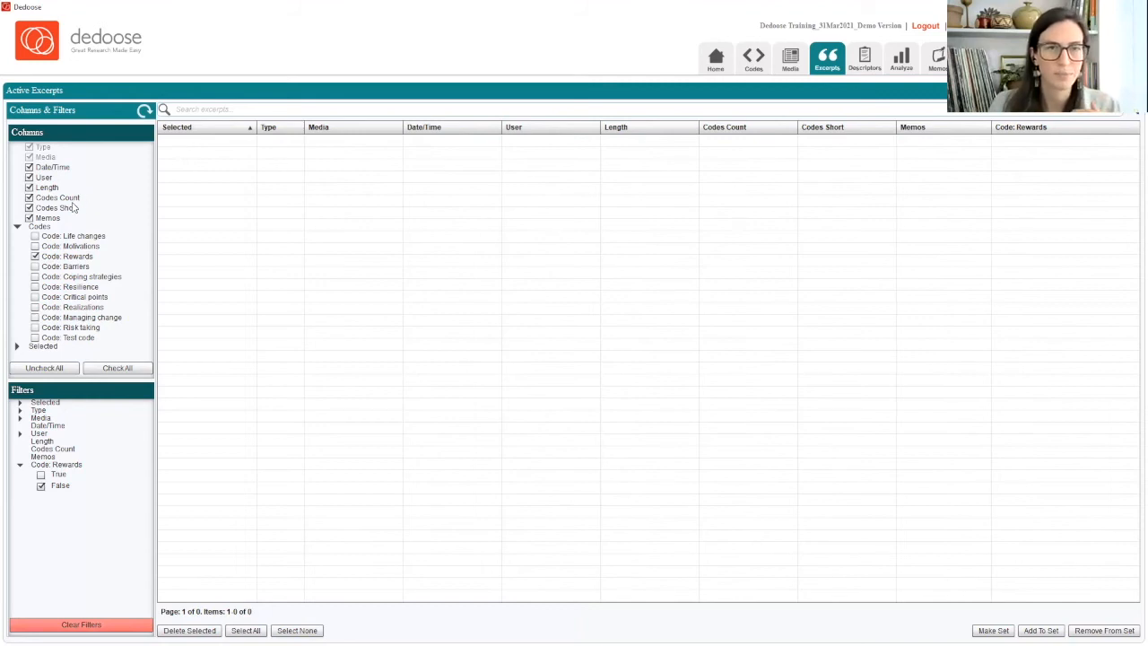
left_click(35, 236)
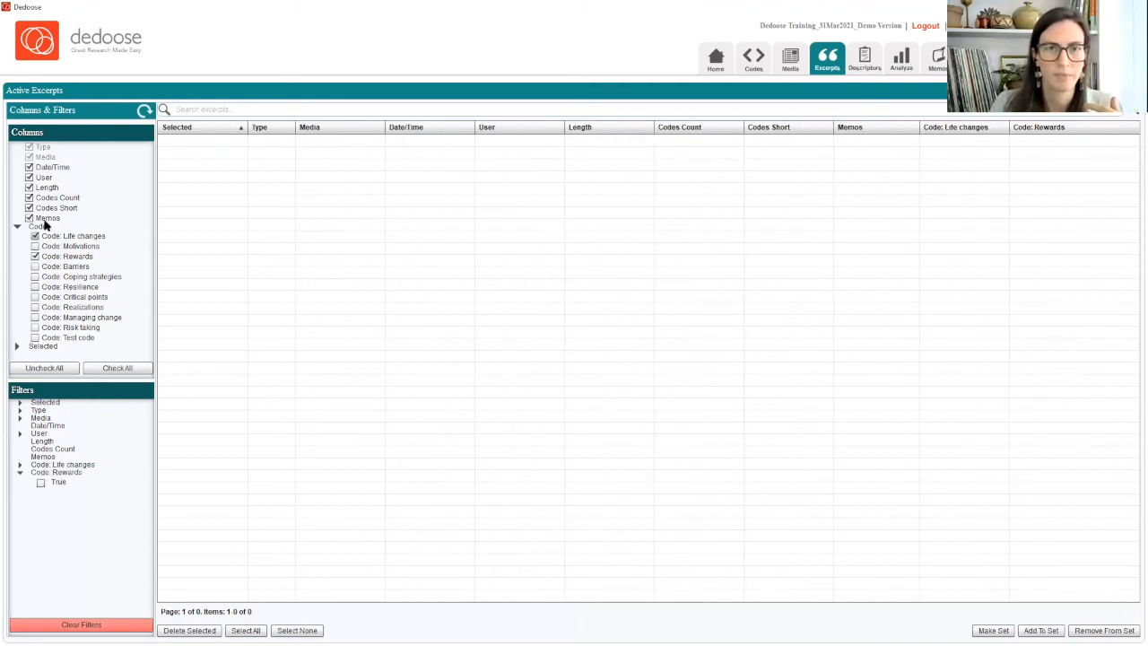
left_click(20, 465)
left_click(40, 474)
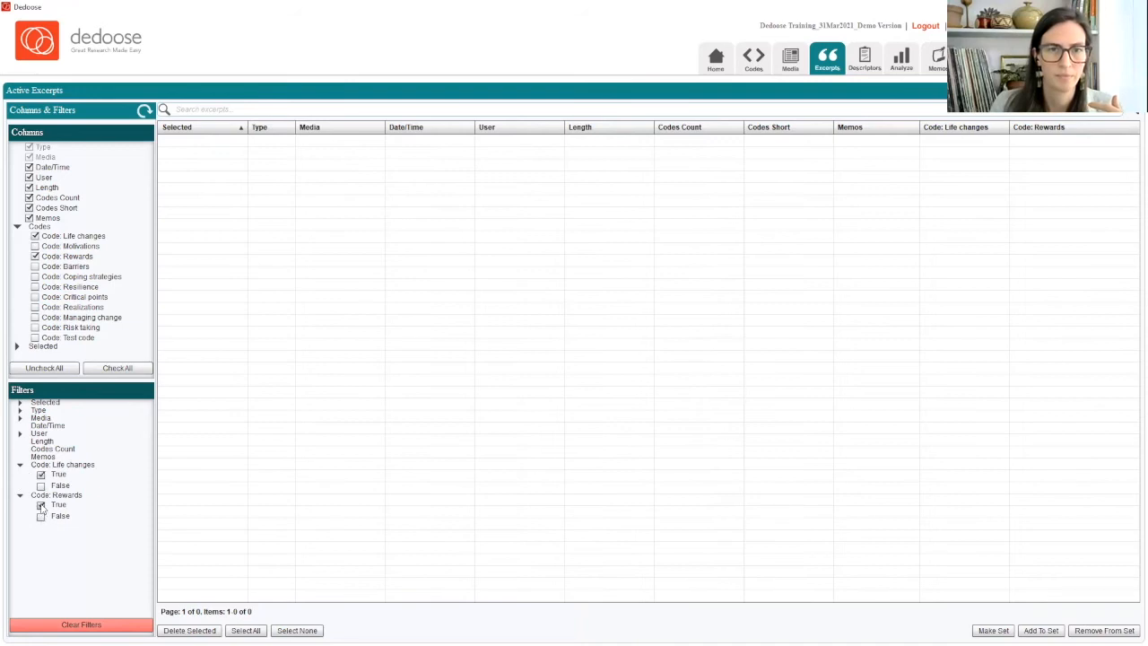
left_click(40, 475)
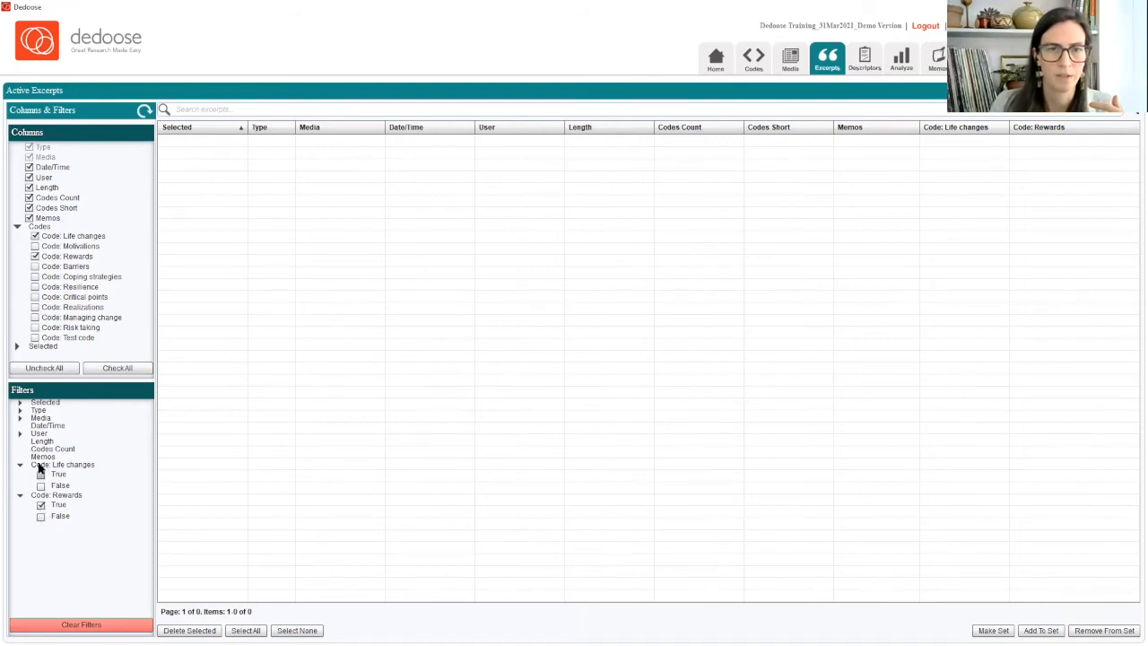
Add the Code: Barriers column and filter for Rewards True combined first with Barriers True, then with Barriers False.
left_click(34, 266)
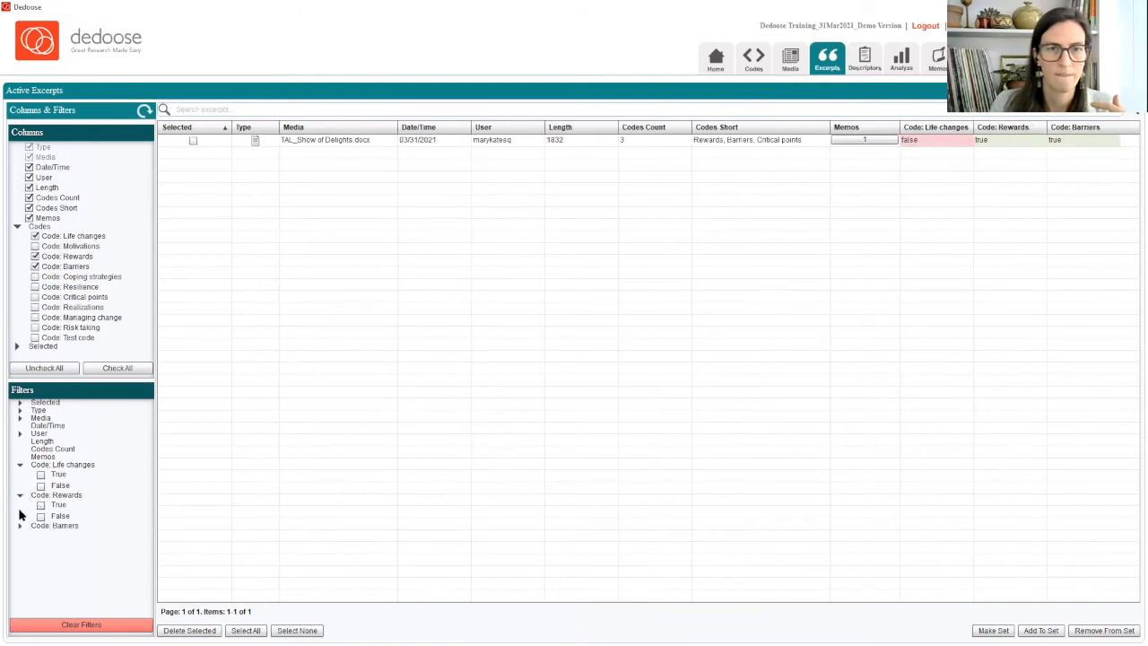
left_click(20, 525)
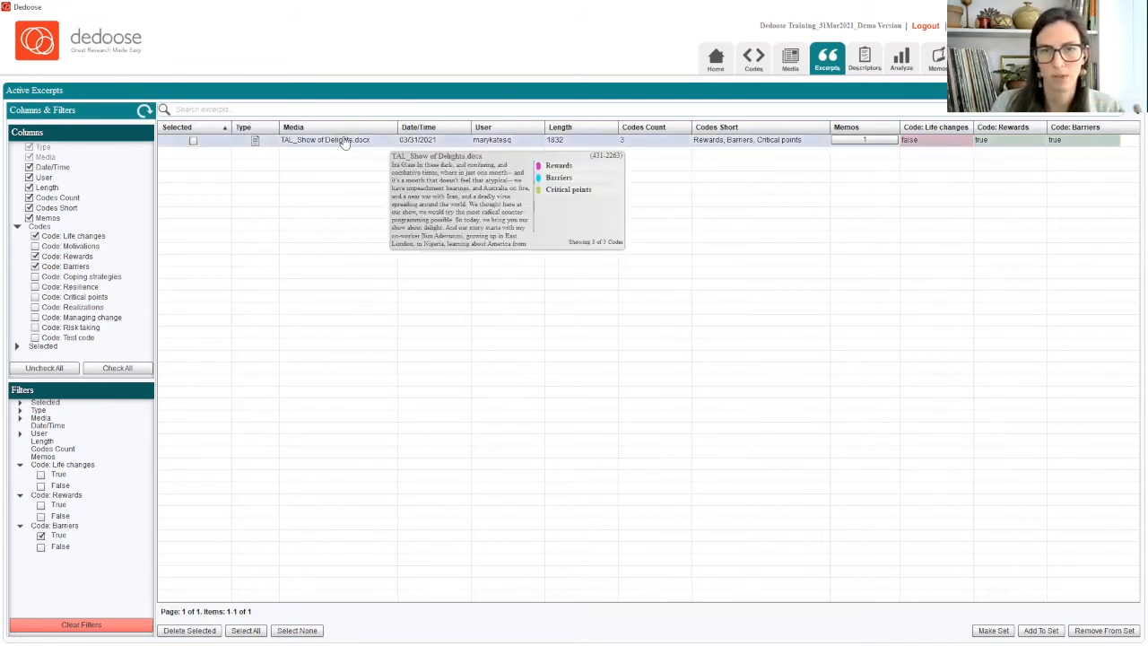
left_click(41, 505)
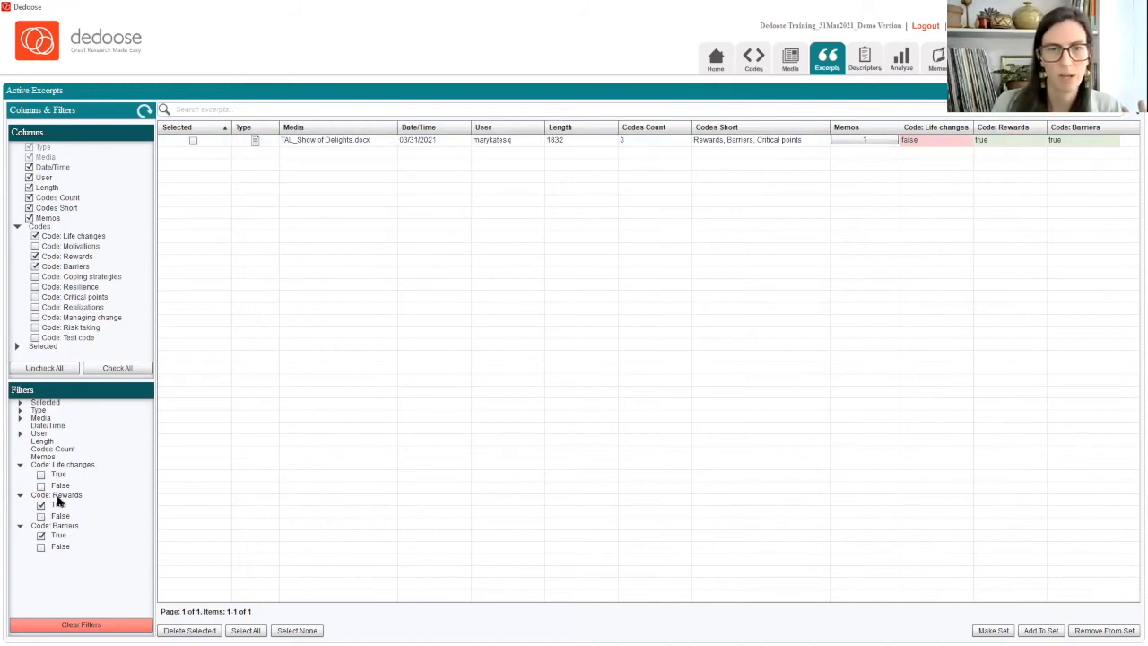
left_click(40, 547)
left_click(40, 536)
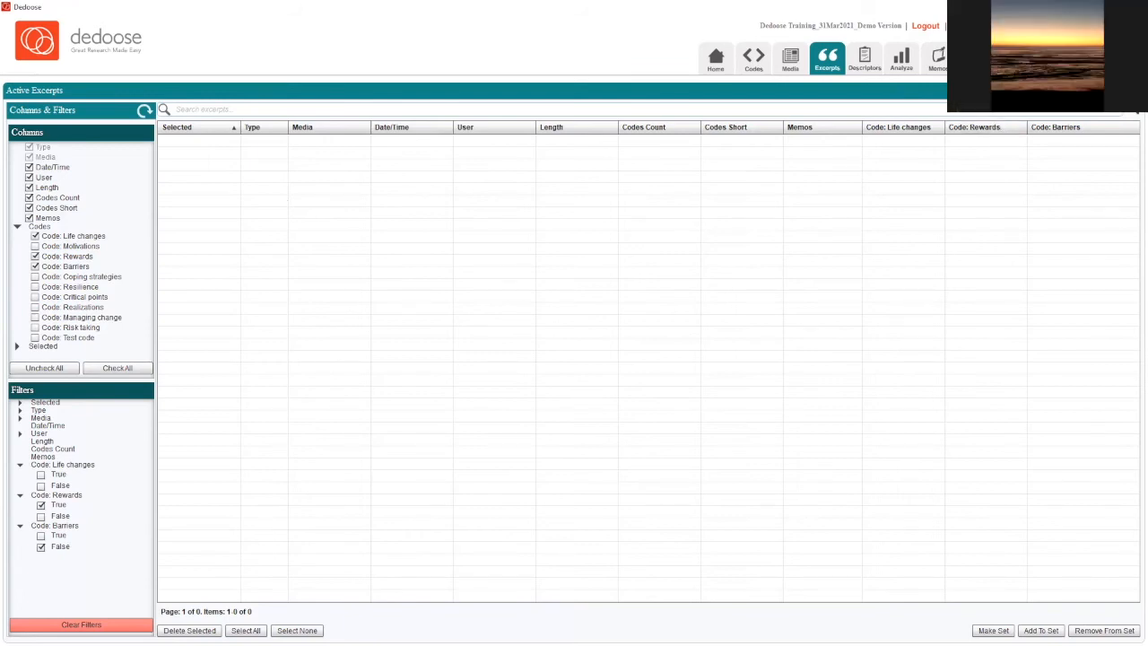
In the project's user administration, invite a user to Default Group - Full Access by entering the colleague's email address.
left_click(1013, 59)
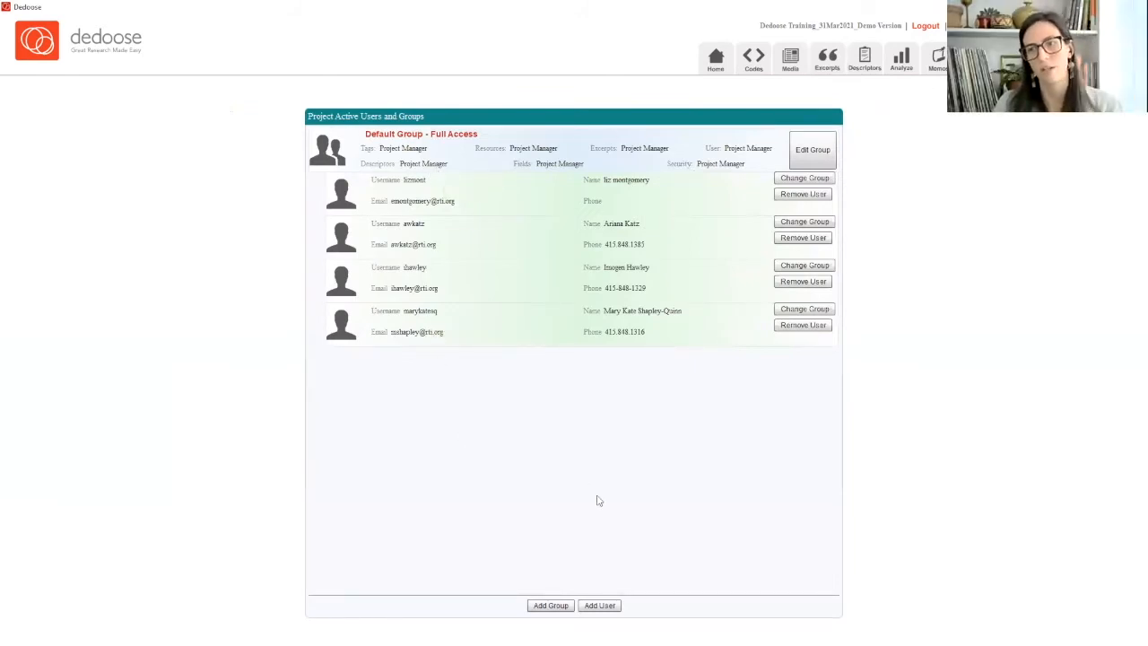
left_click(599, 606)
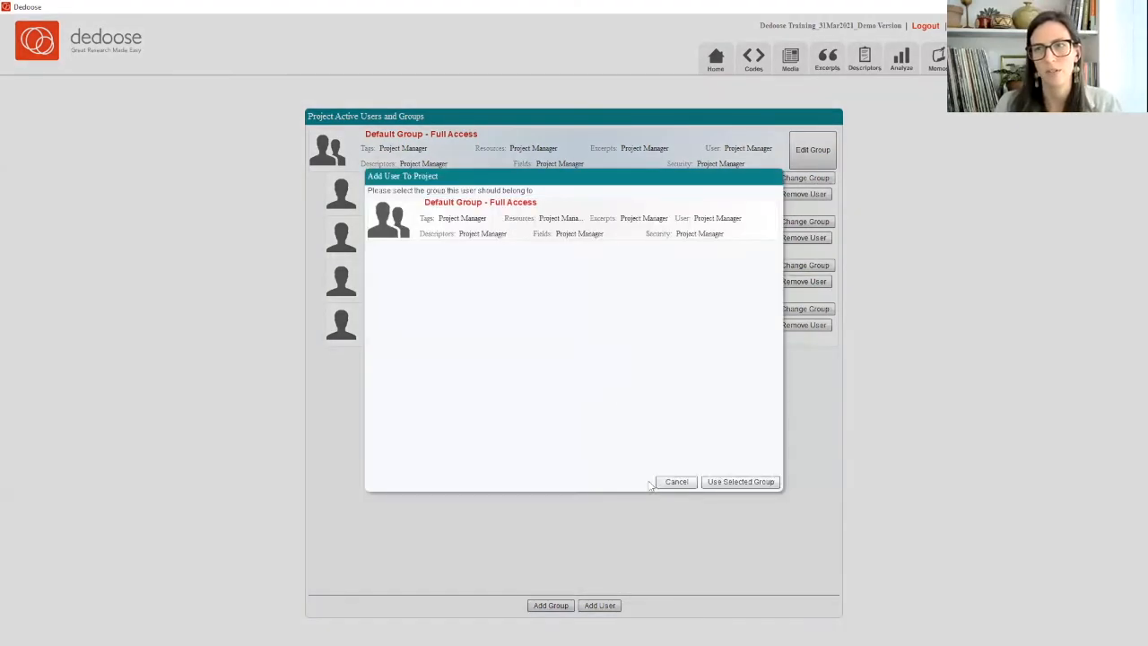
left_click(542, 229)
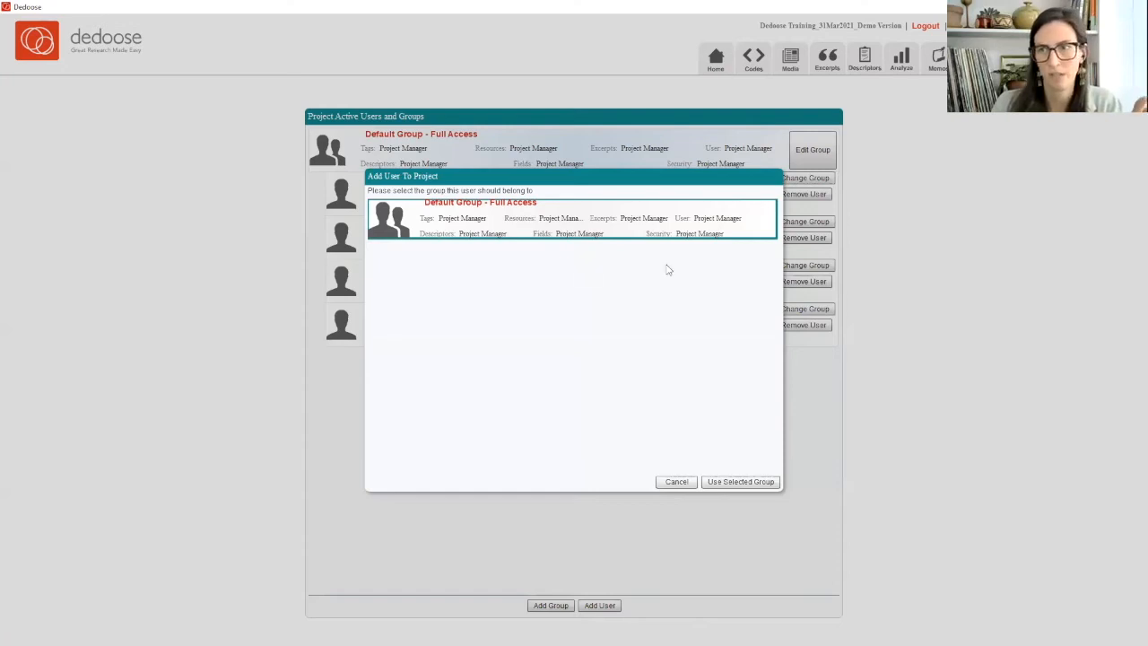
left_click(736, 482)
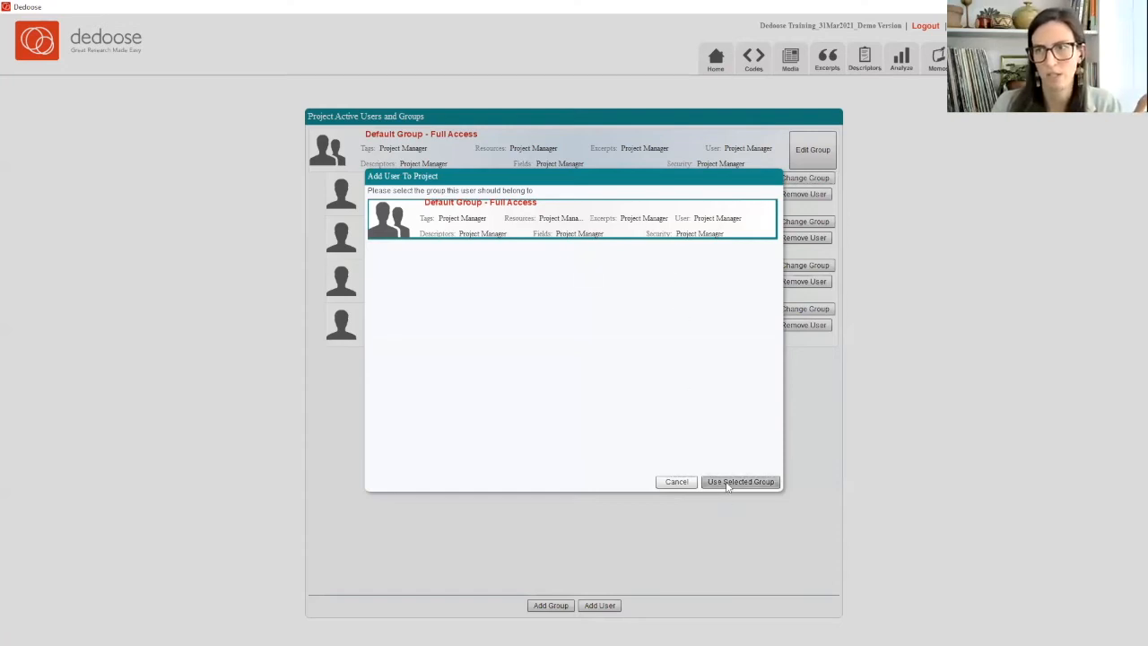
left_click(533, 370)
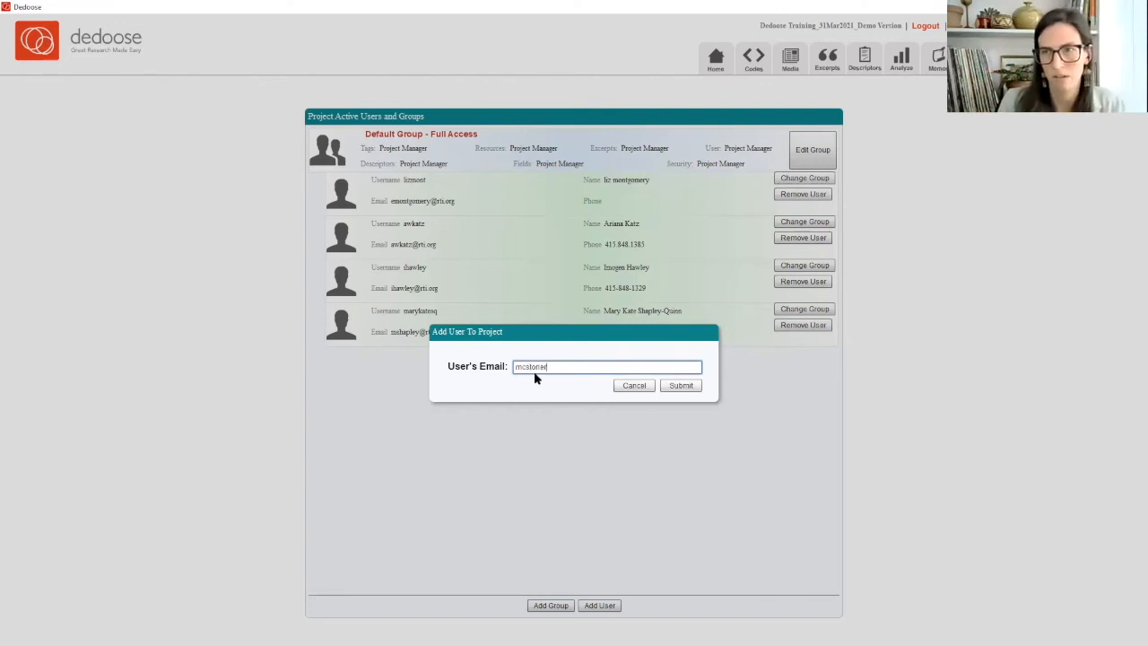
type("i.org")
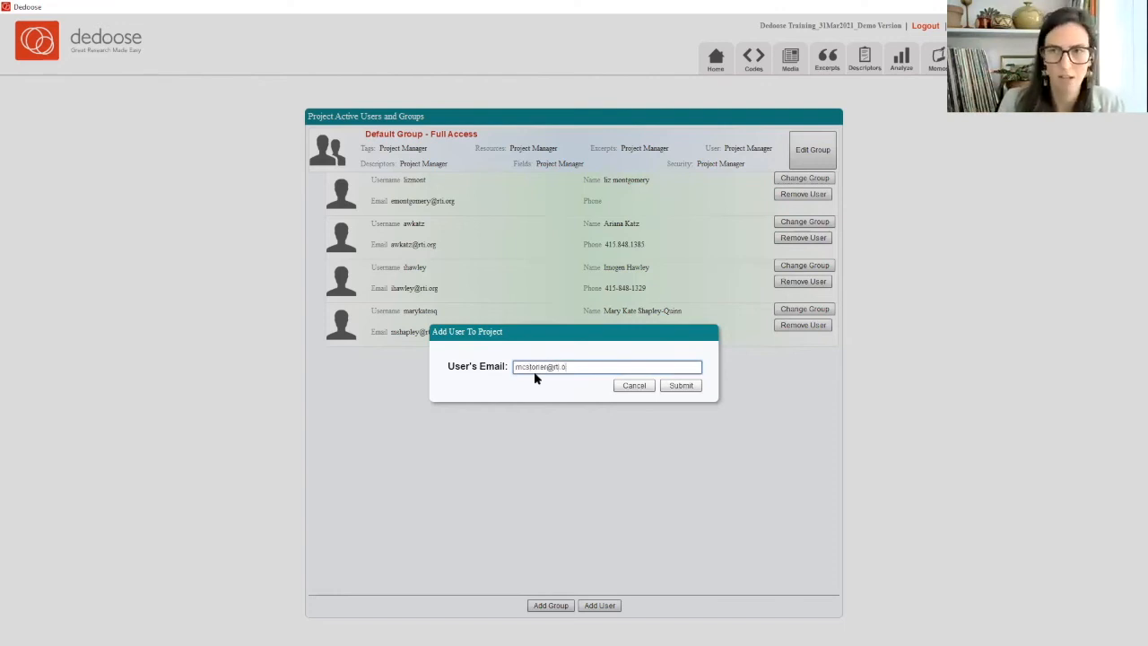
left_click(664, 386)
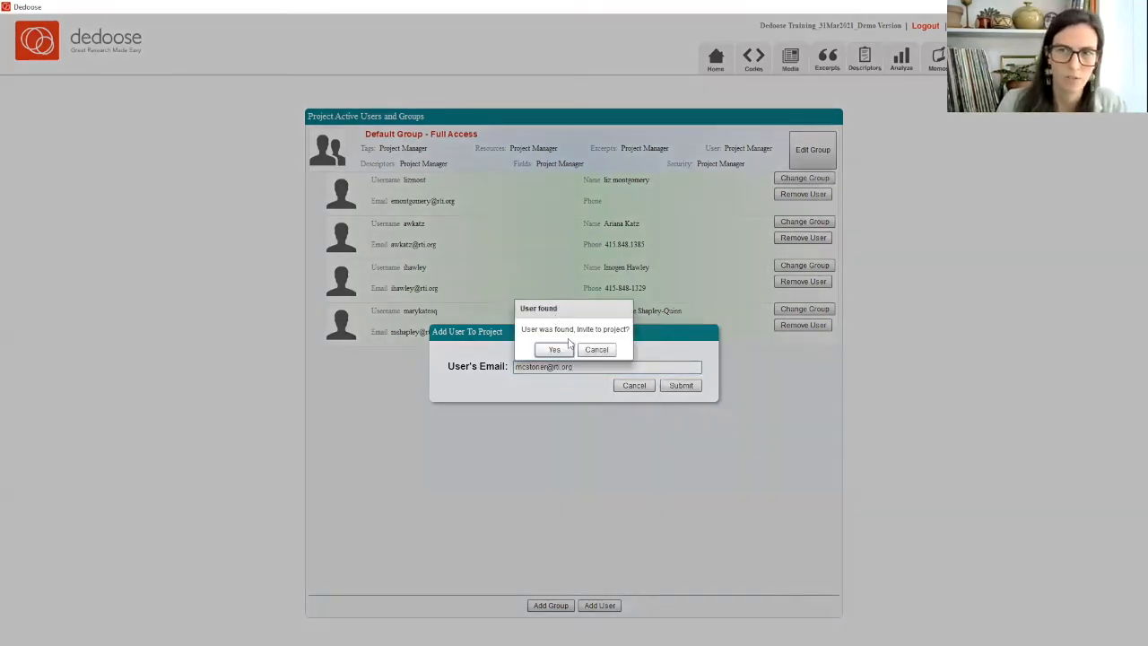
left_click(557, 352)
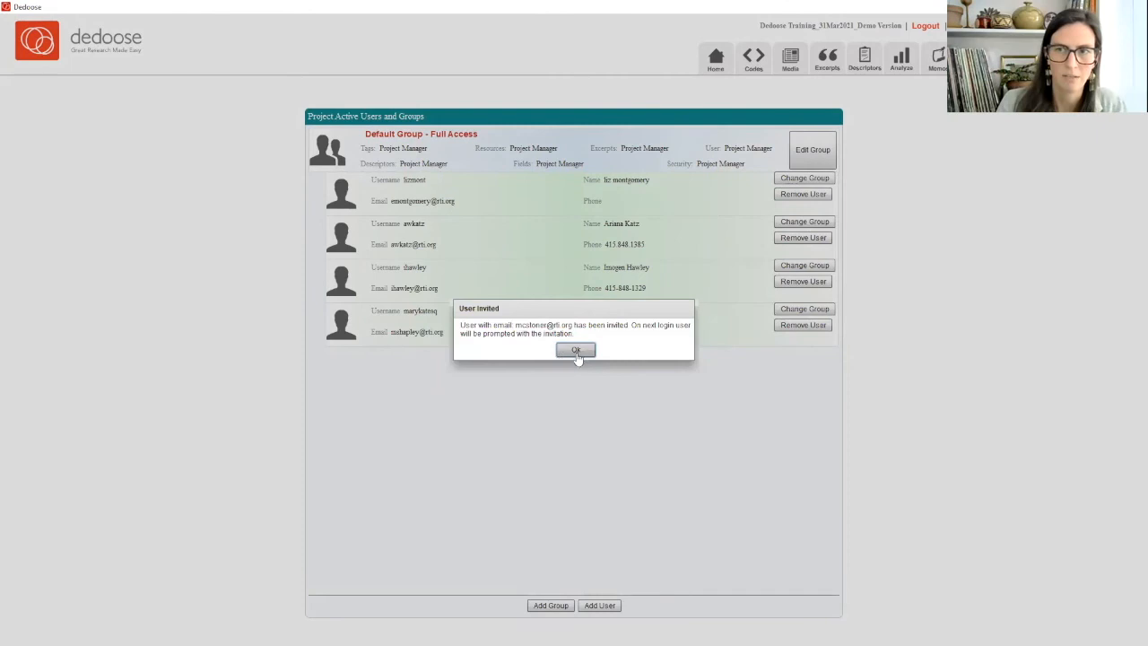
left_click(577, 351)
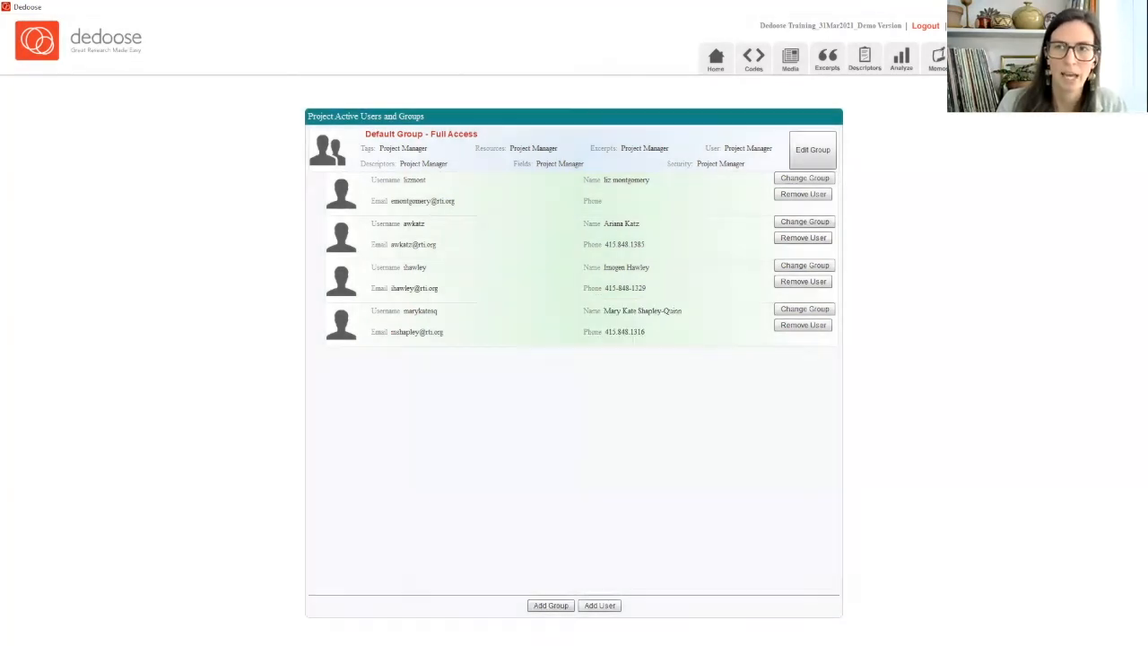
Review the access lists offered for a new user group, and leave without adding a group.
left_click(551, 606)
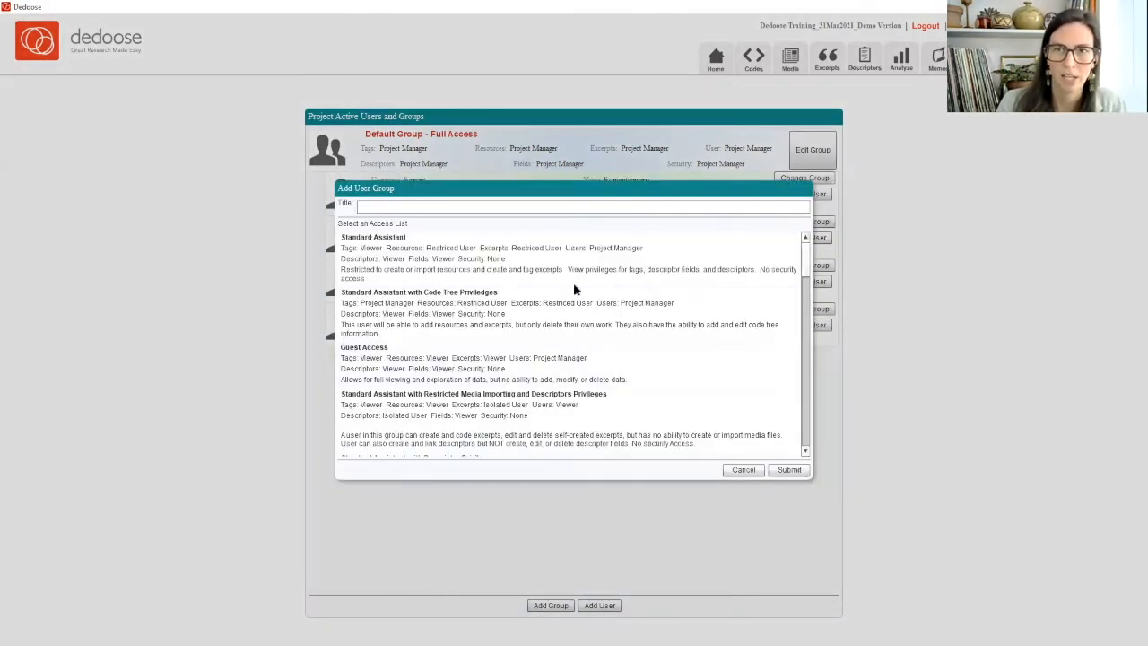
left_click_drag(807, 279, 806, 332)
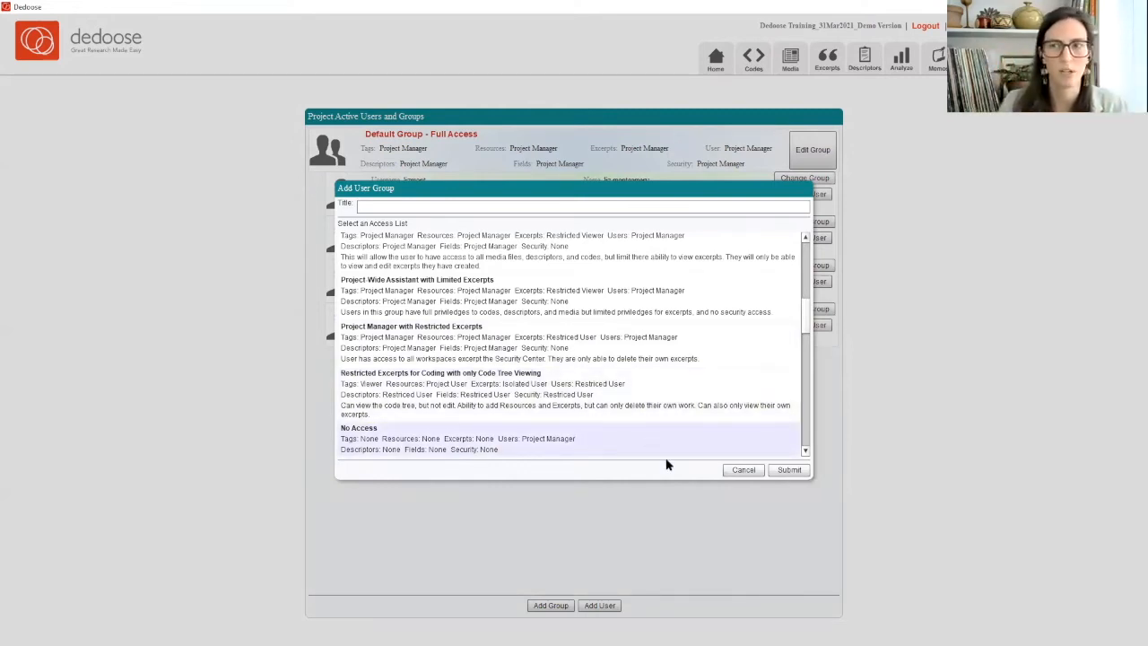
left_click(740, 470)
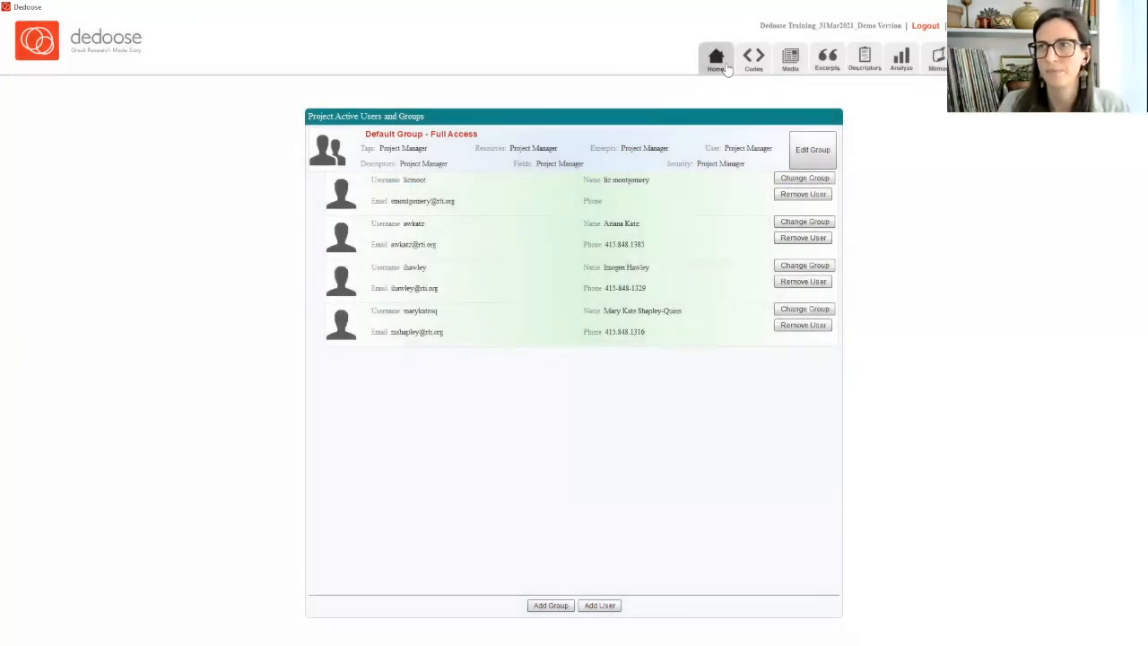
Open StoryCorps_Things Are Looking Up.docx and code the passage from the host's introduction through "DL: Less than a quarter" as Resilience.
left_click(724, 71)
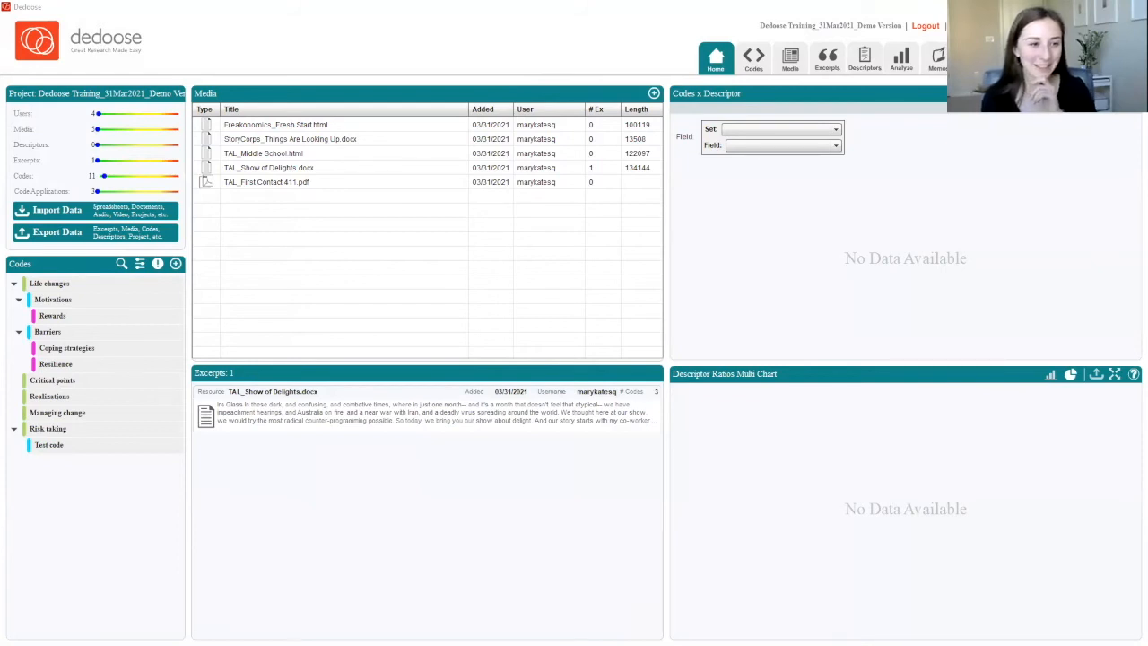
double_click(260, 139)
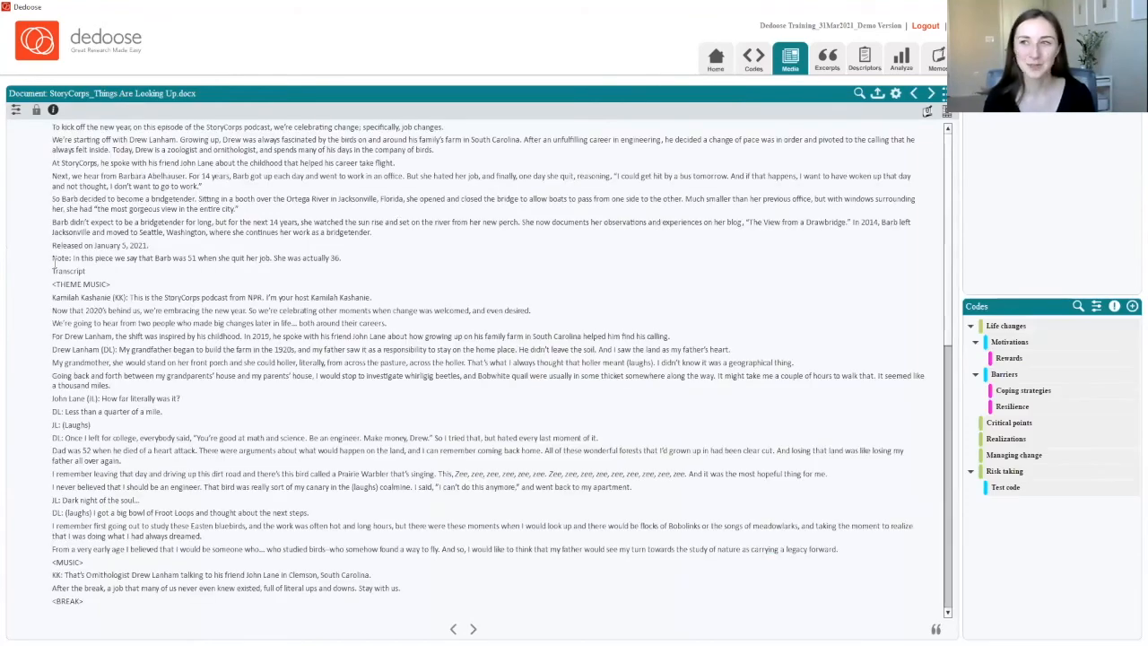
left_click_drag(53, 297, 123, 411)
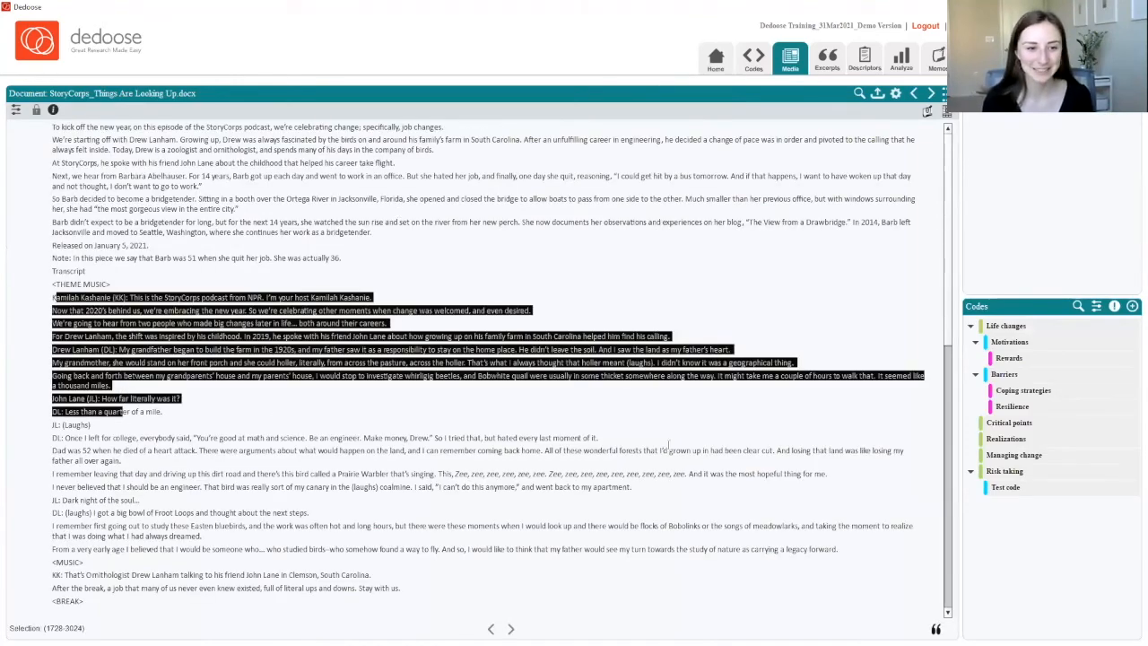
double_click(1009, 406)
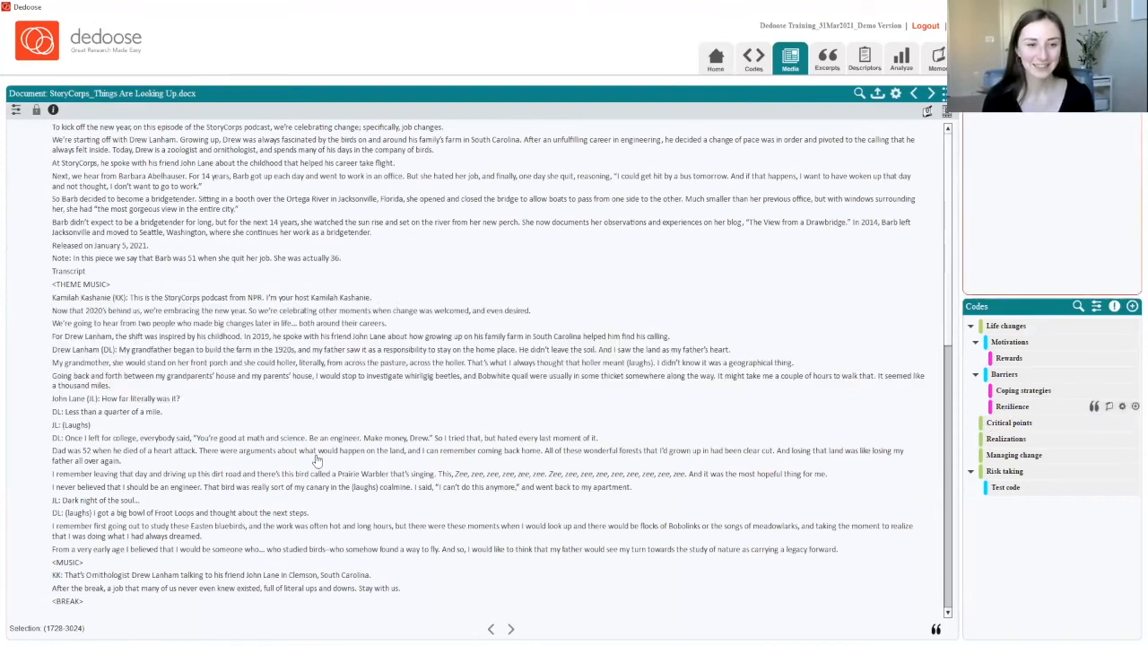
Code the bluebirds passage ending in "doing what I had always dreamed" as Resilience.
left_click(54, 438)
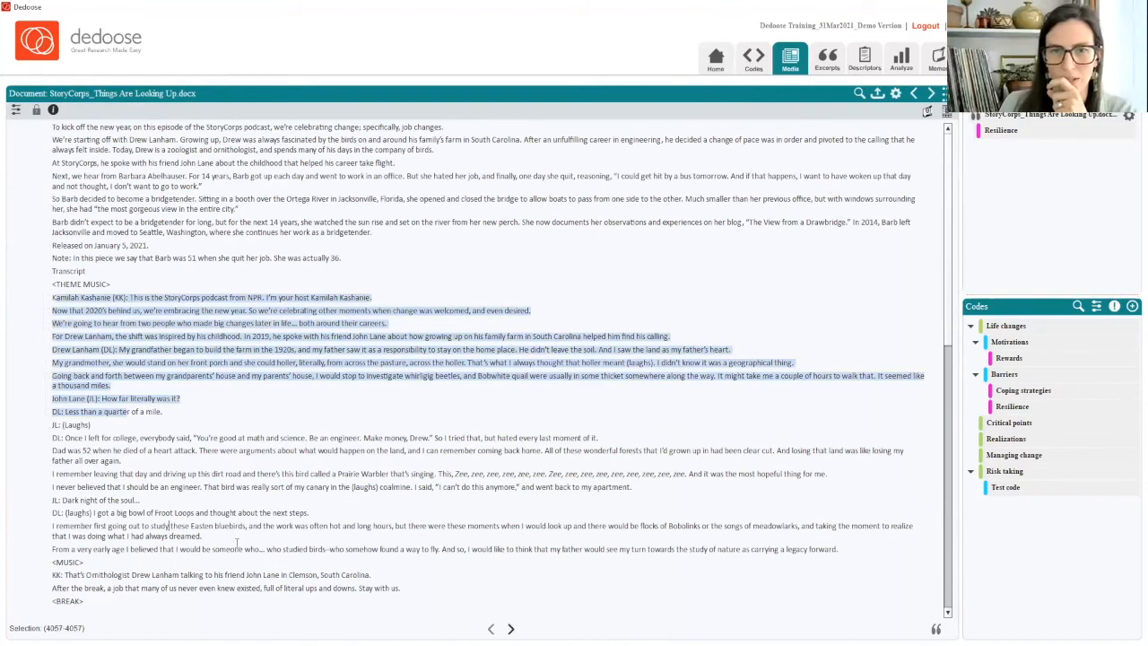
left_click_drag(173, 528, 237, 541)
double_click(1038, 406)
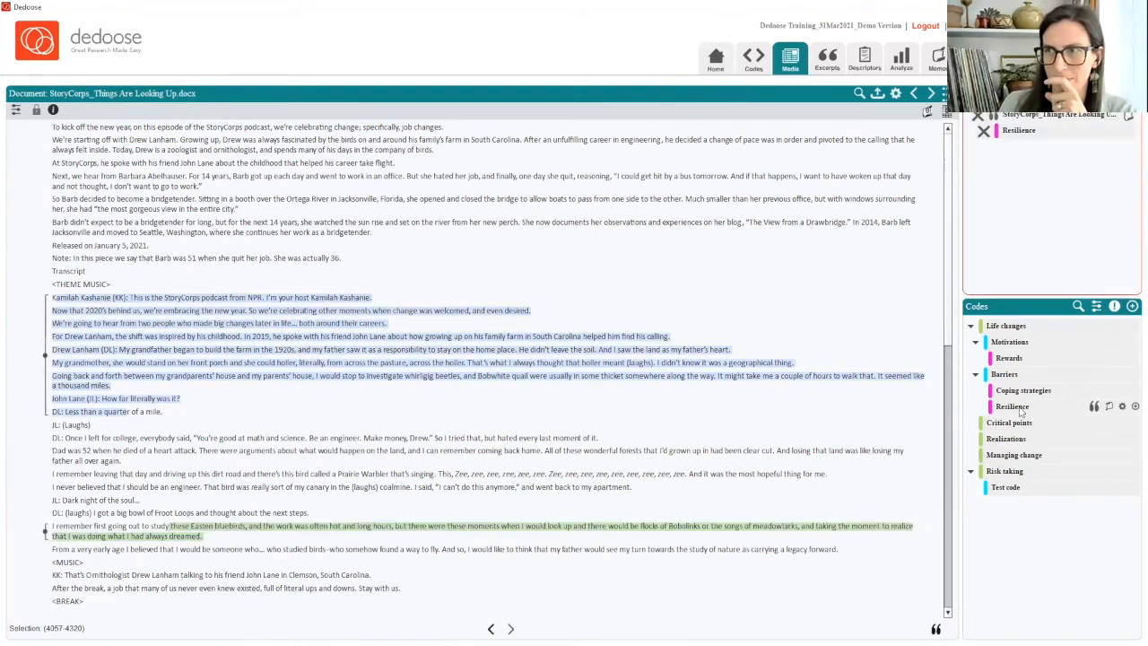
Code the passage from "DL: Once I left for college" through "a big bowl of Froot Loops" as Resilience.
left_click(194, 515)
left_click_drag(195, 512, 52, 437)
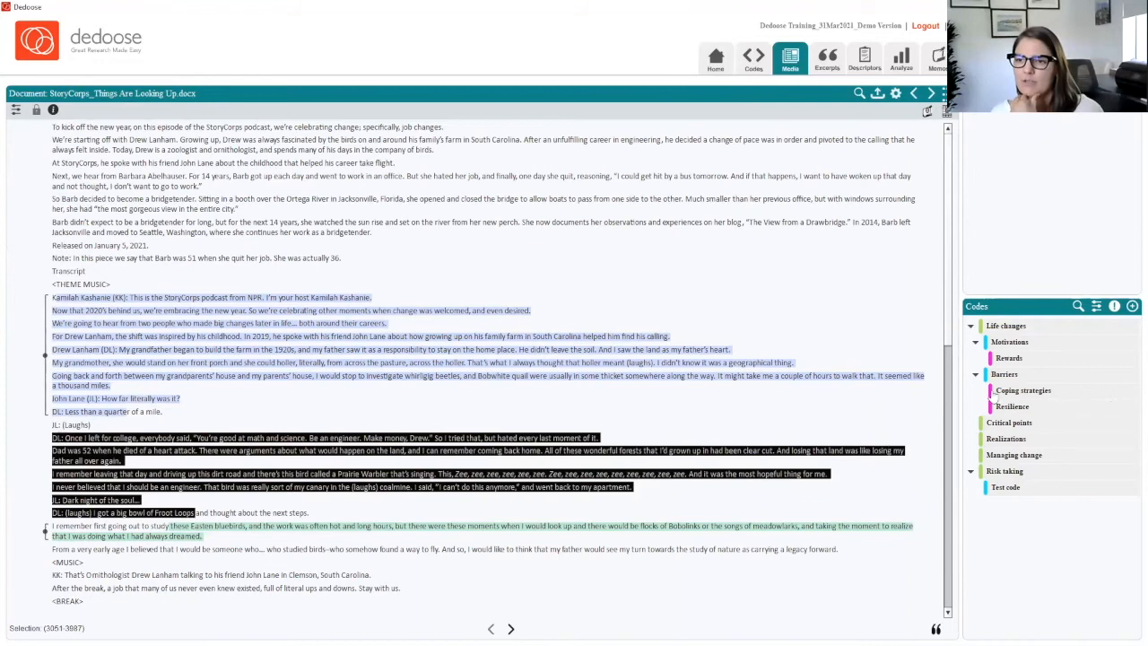
left_click(1015, 408)
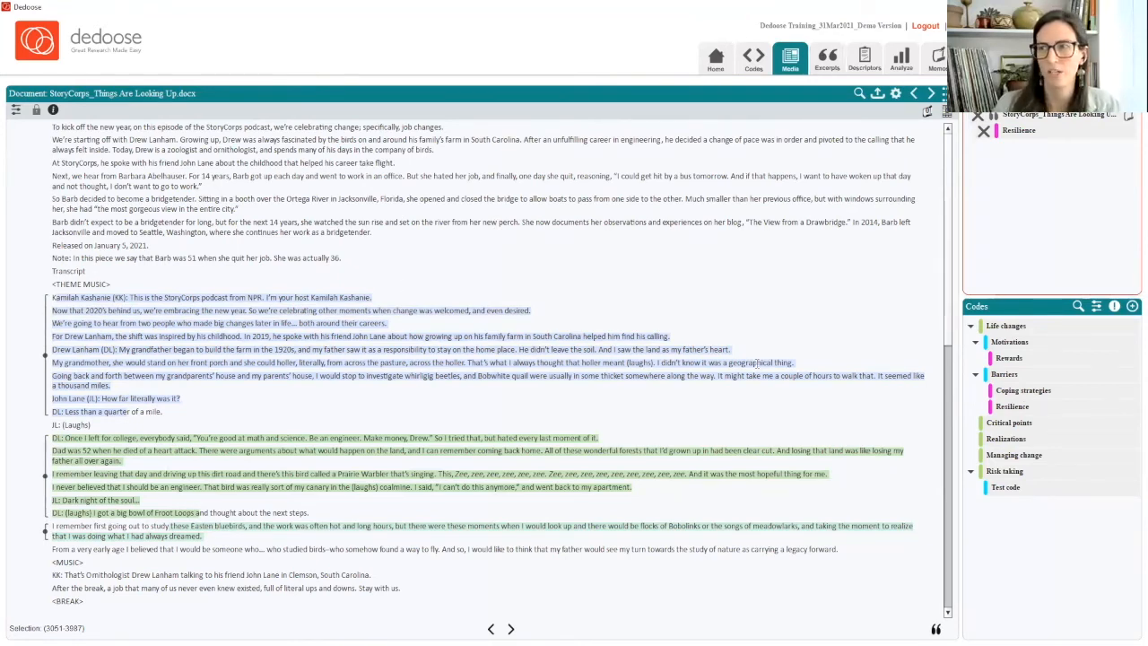
mouse_move(1036, 411)
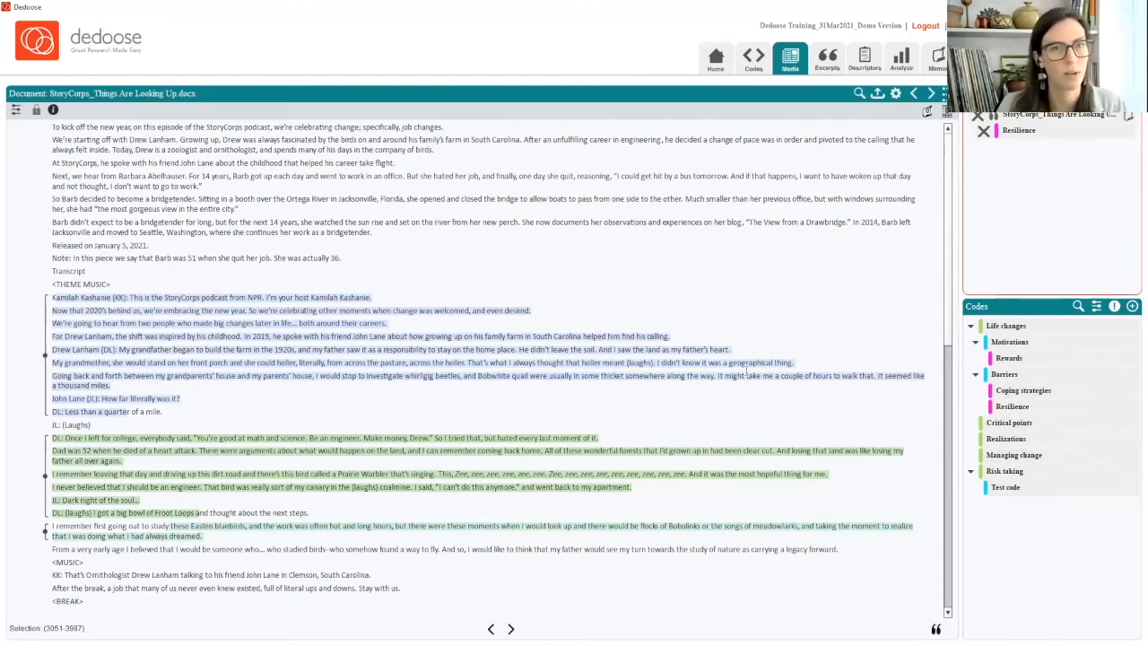
In the project's excerpts list, add the Code: Resilience column and filter for excerpts where Resilience is True.
left_click(830, 61)
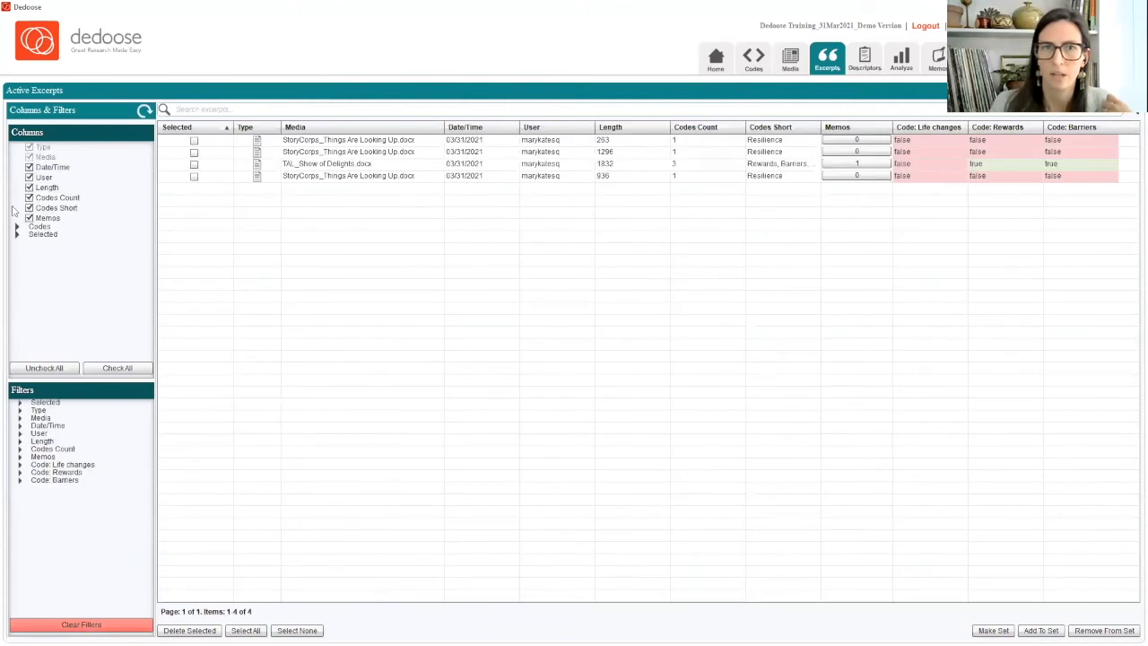
left_click(17, 228)
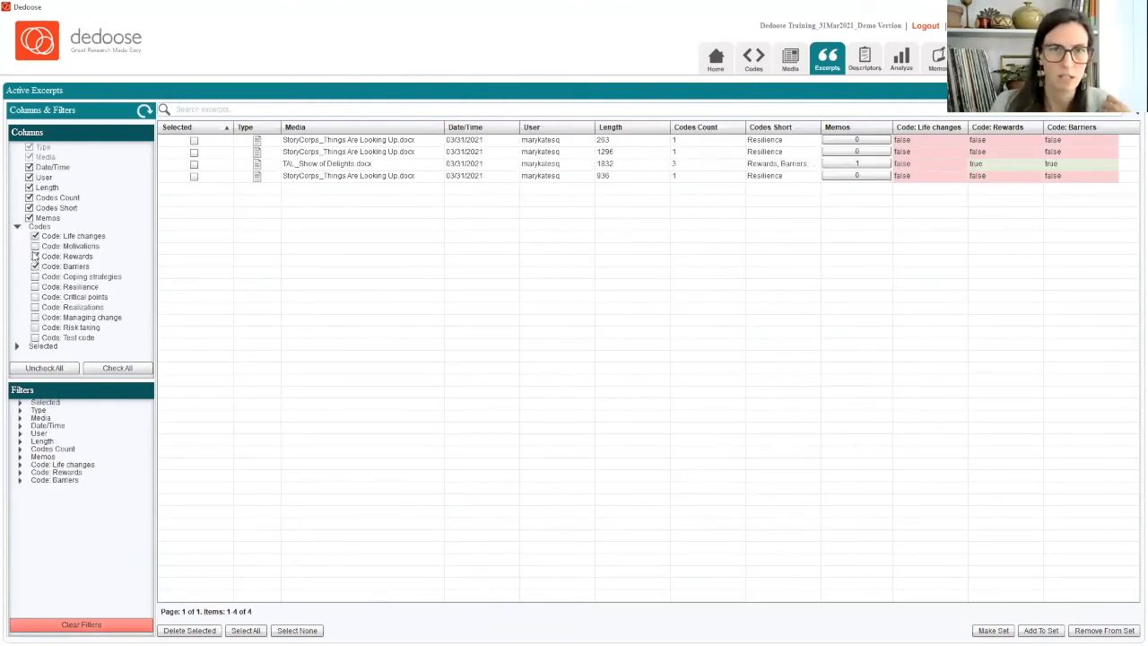
left_click(35, 287)
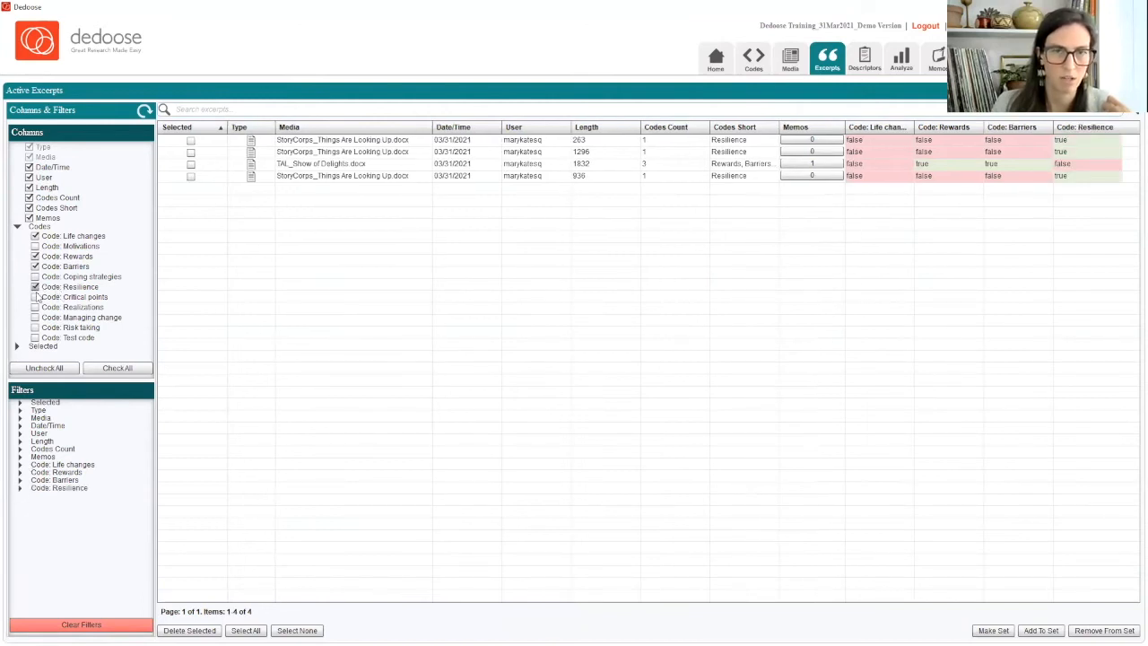
left_click(19, 487)
left_click(40, 497)
mouse_move(298, 176)
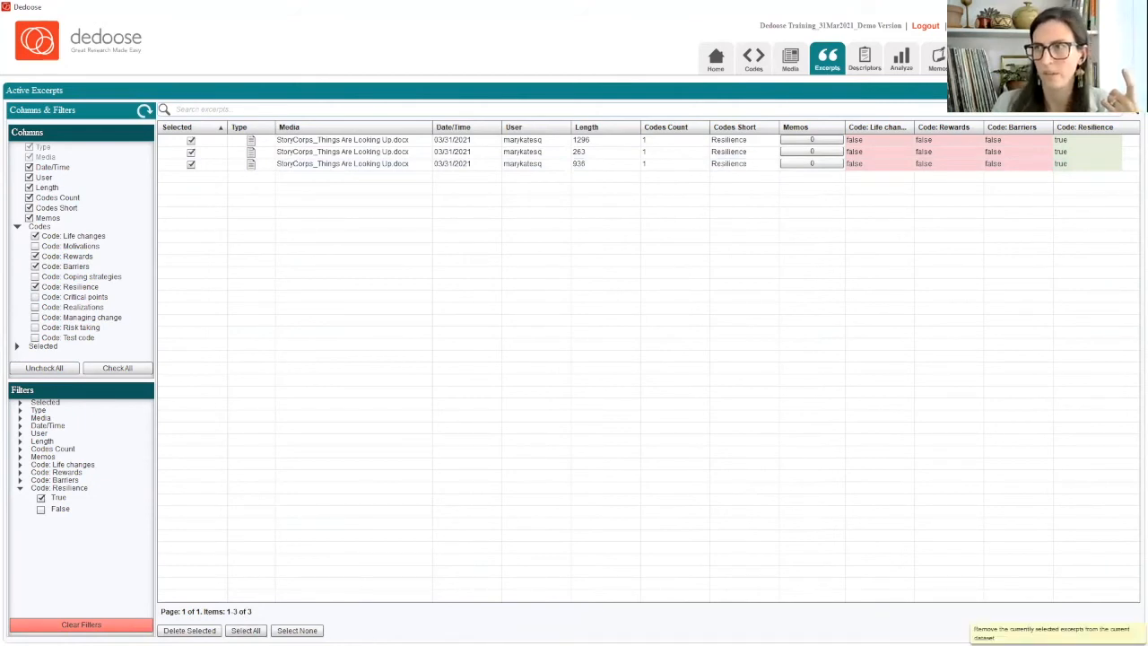
Start an excerpt export for the filtered excerpts that includes only Excerpt Range and Media Title.
left_click(1112, 91)
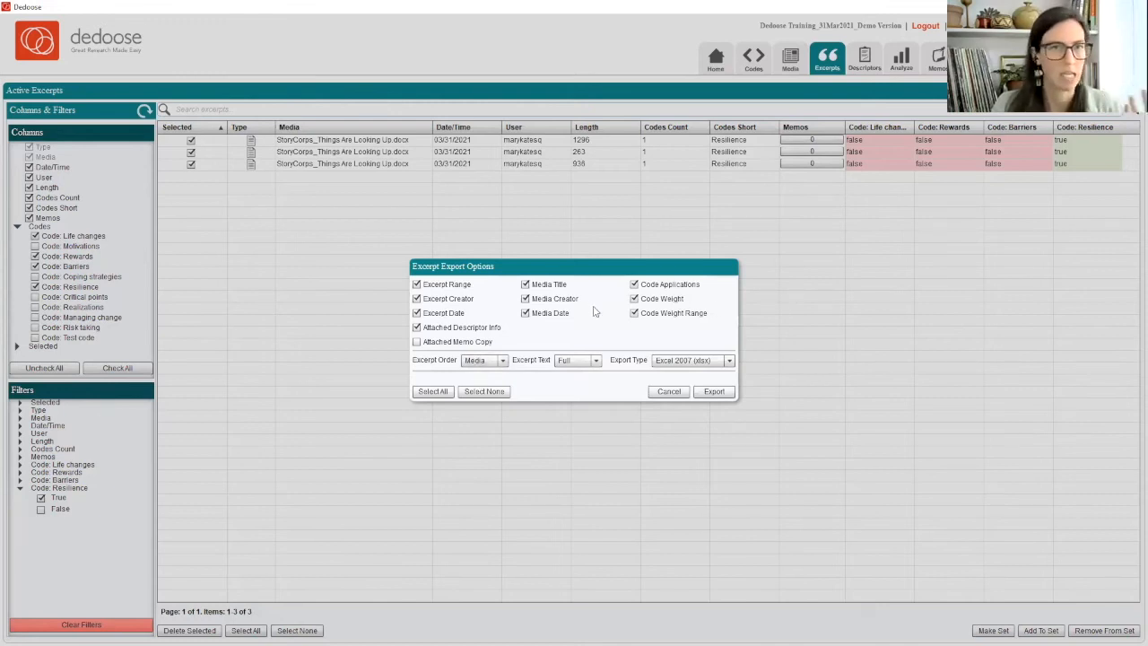
left_click(485, 391)
left_click(416, 285)
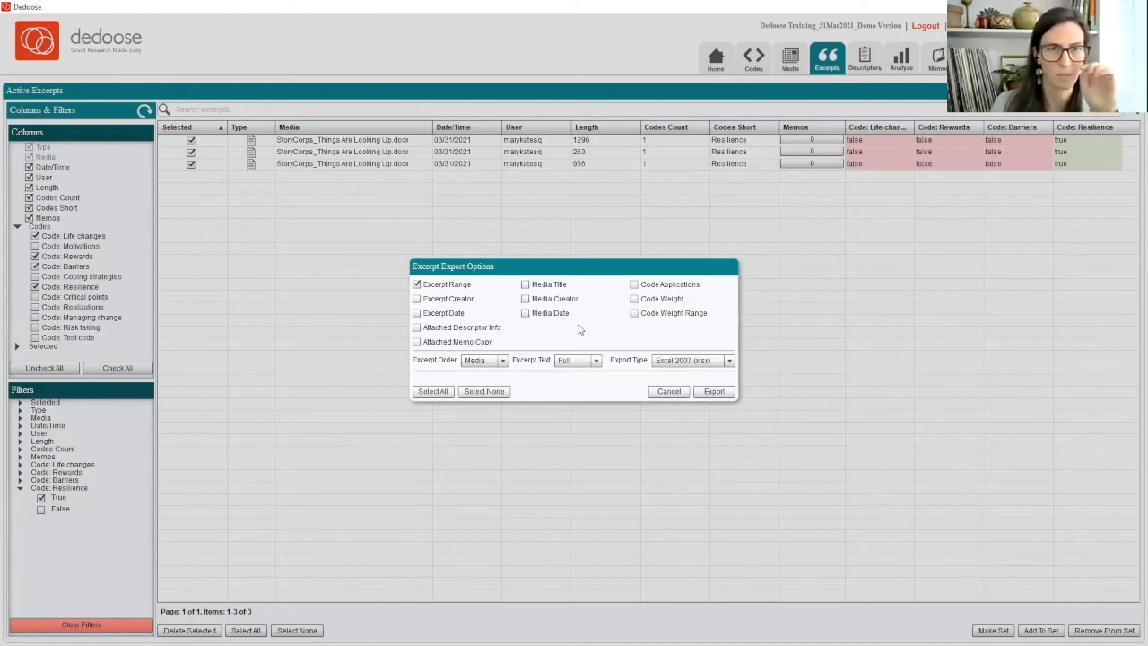
left_click(528, 285)
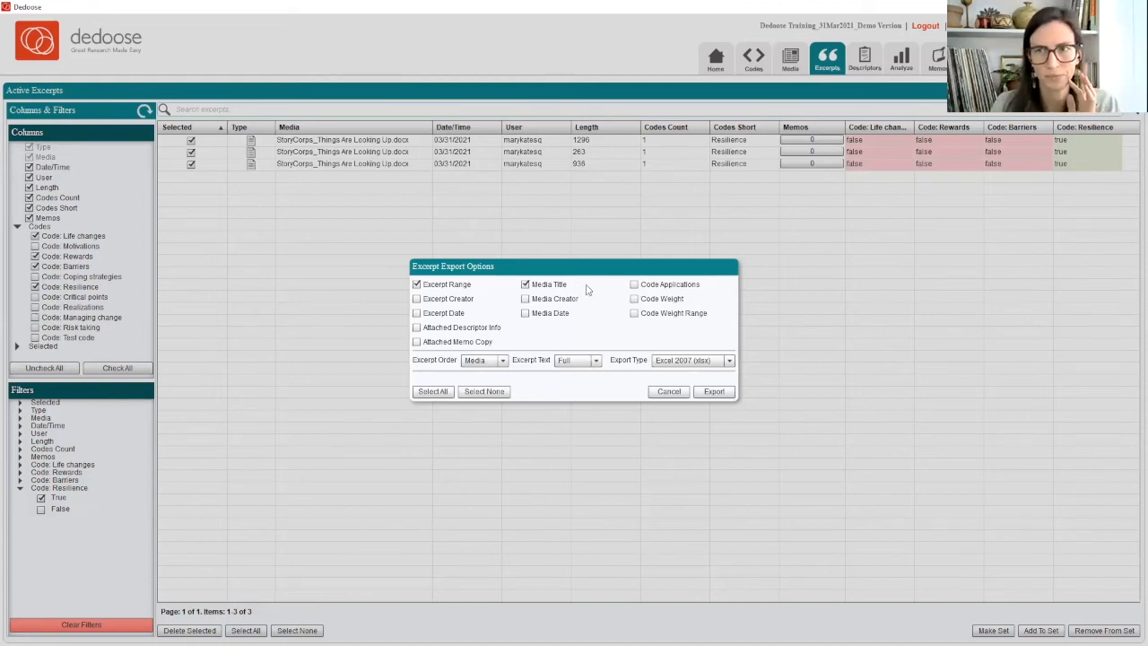
Order the exported excerpts by Media with Full excerpt text, and set the export type to Word (doc).
left_click(500, 361)
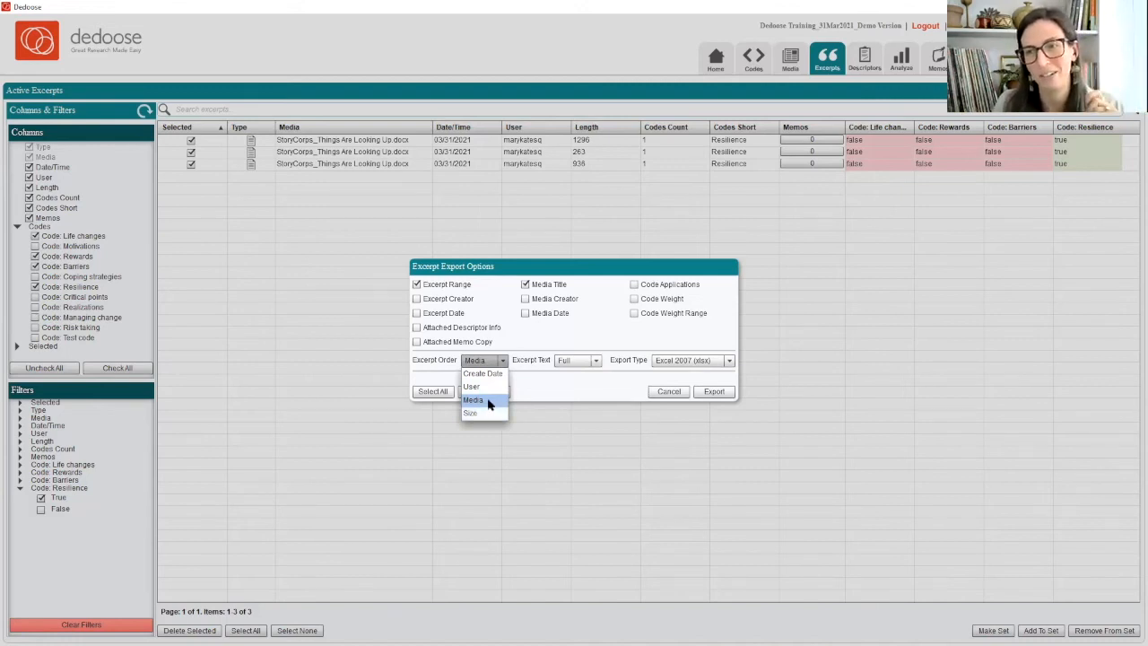
left_click(489, 404)
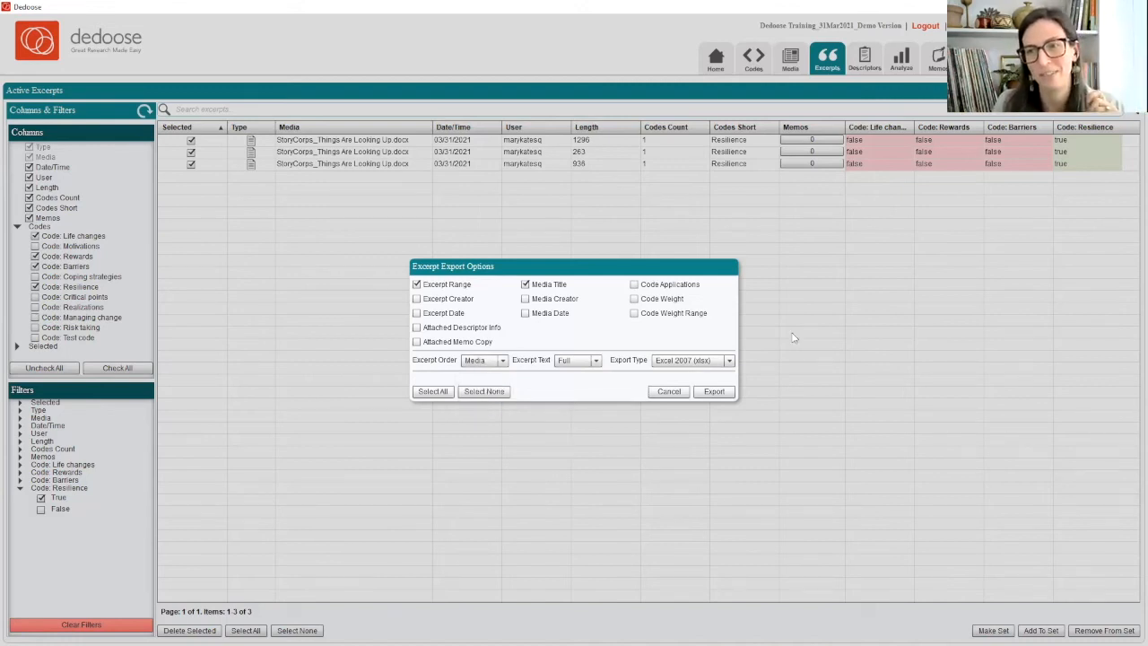
left_click(596, 360)
left_click(592, 400)
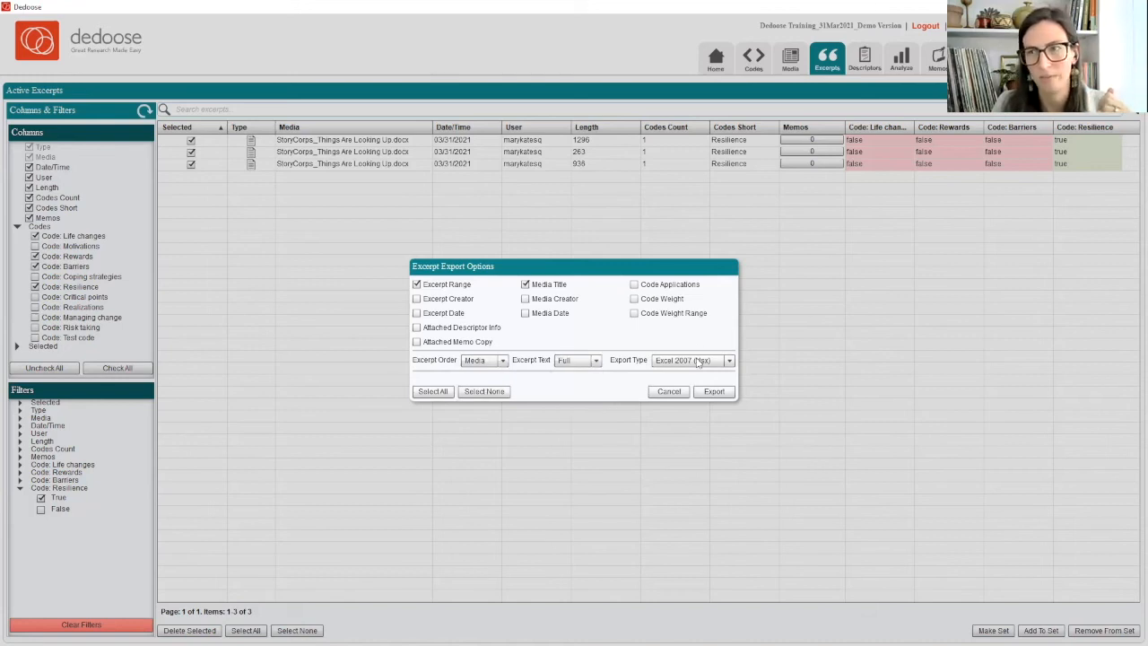
left_click(579, 359)
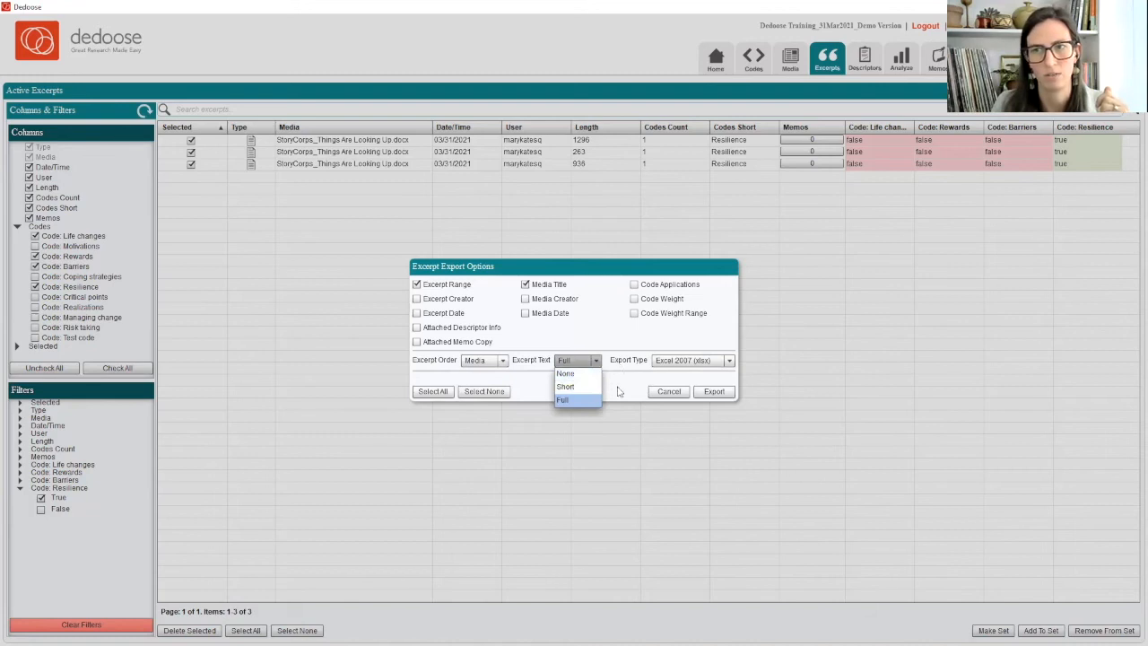
left_click(700, 360)
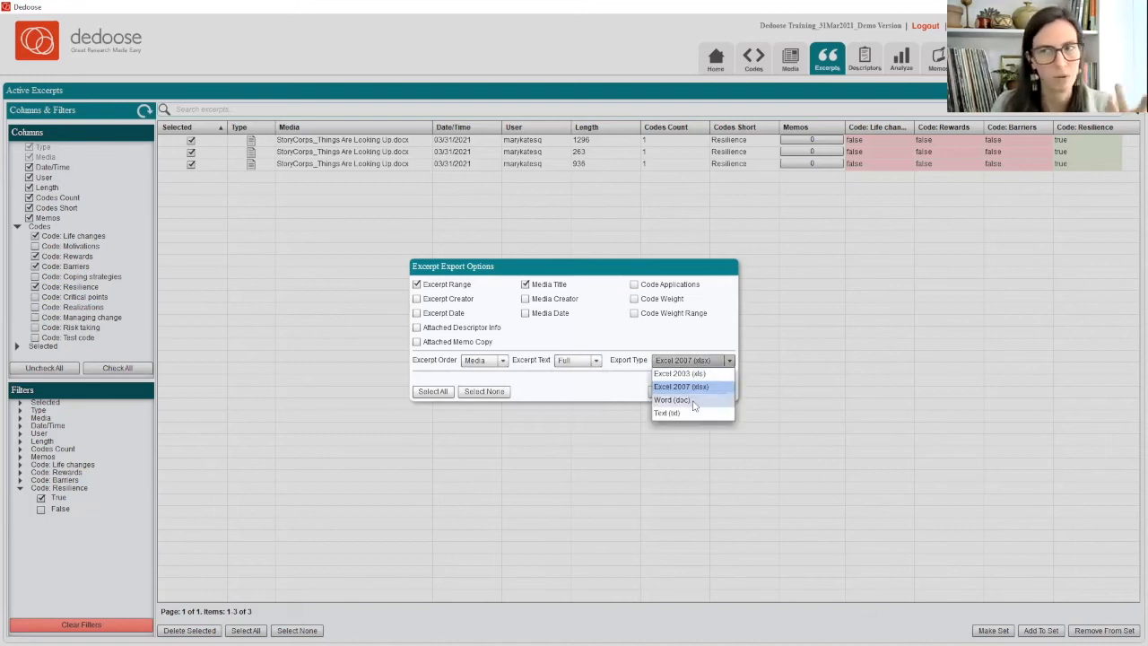
left_click(693, 400)
Export the excerpts to the Dedoose Demo folder as "test code report" and close the export options.
left_click(714, 392)
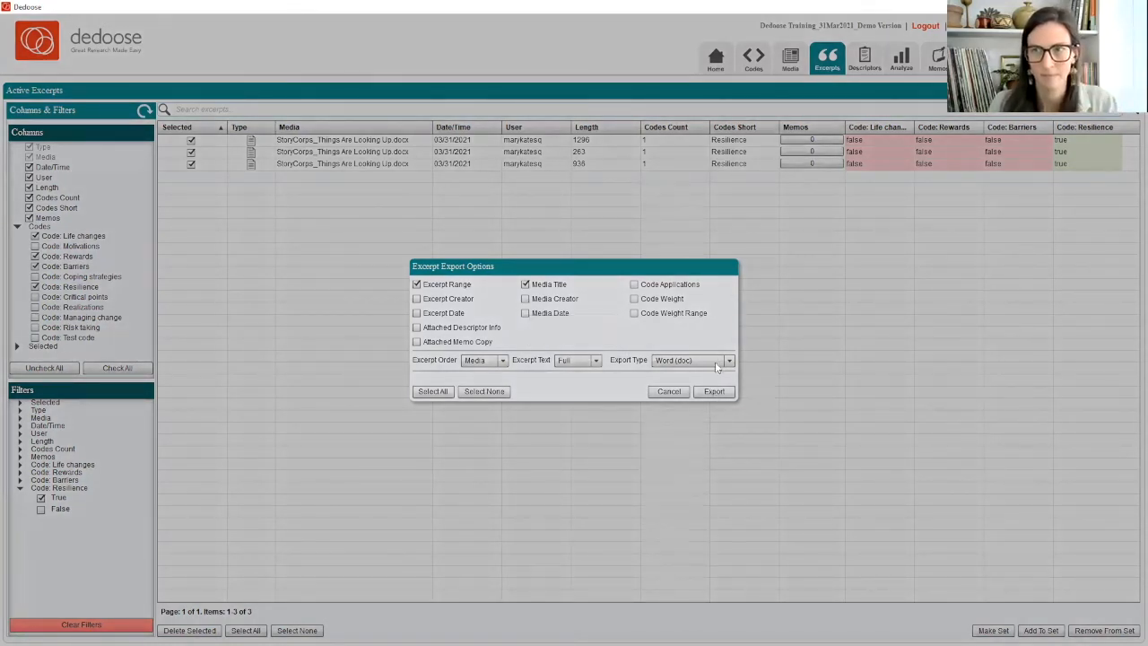
left_click(574, 350)
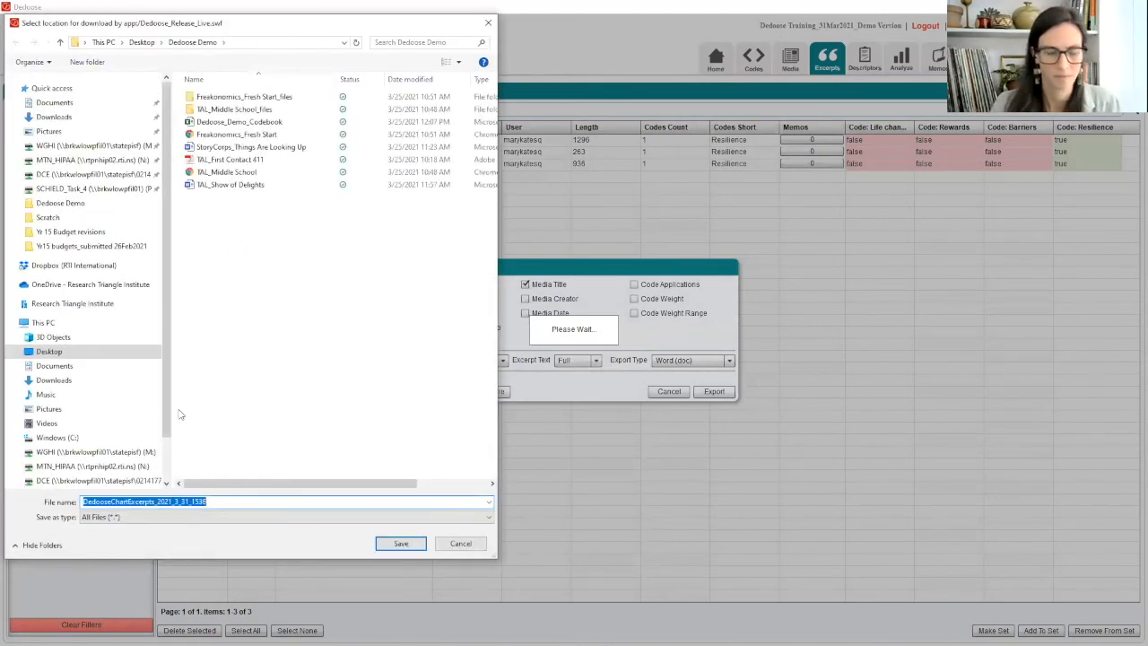
type("test code mem")
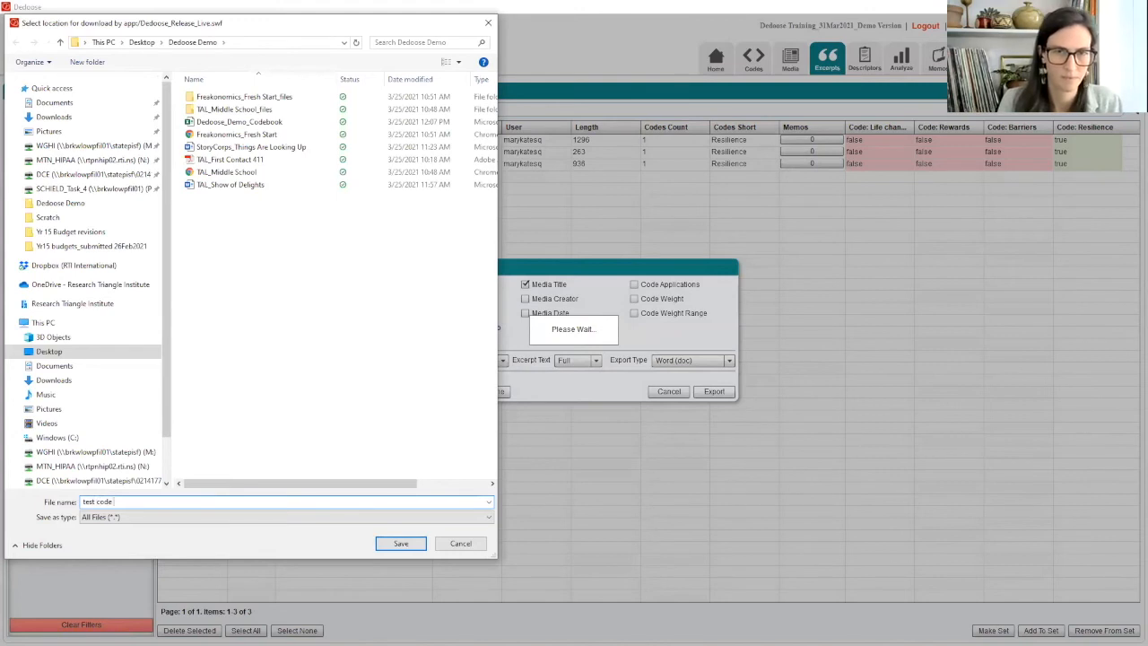
key("BackSpace")
key("BackSpace")
key("BackSpace")
type("report")
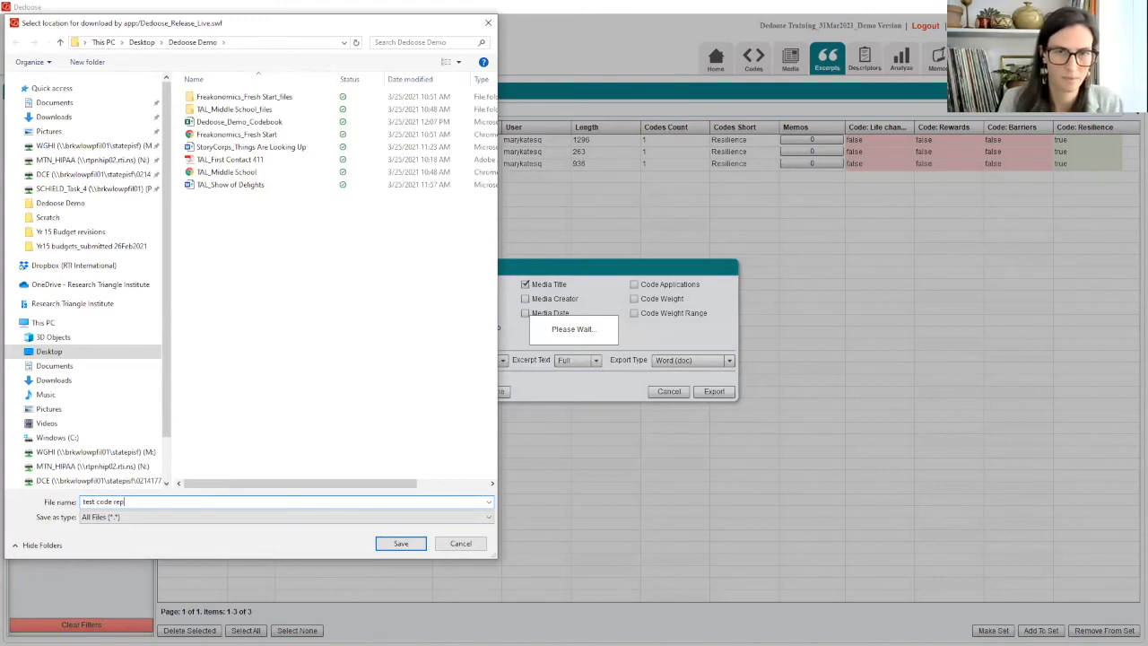
left_click(400, 544)
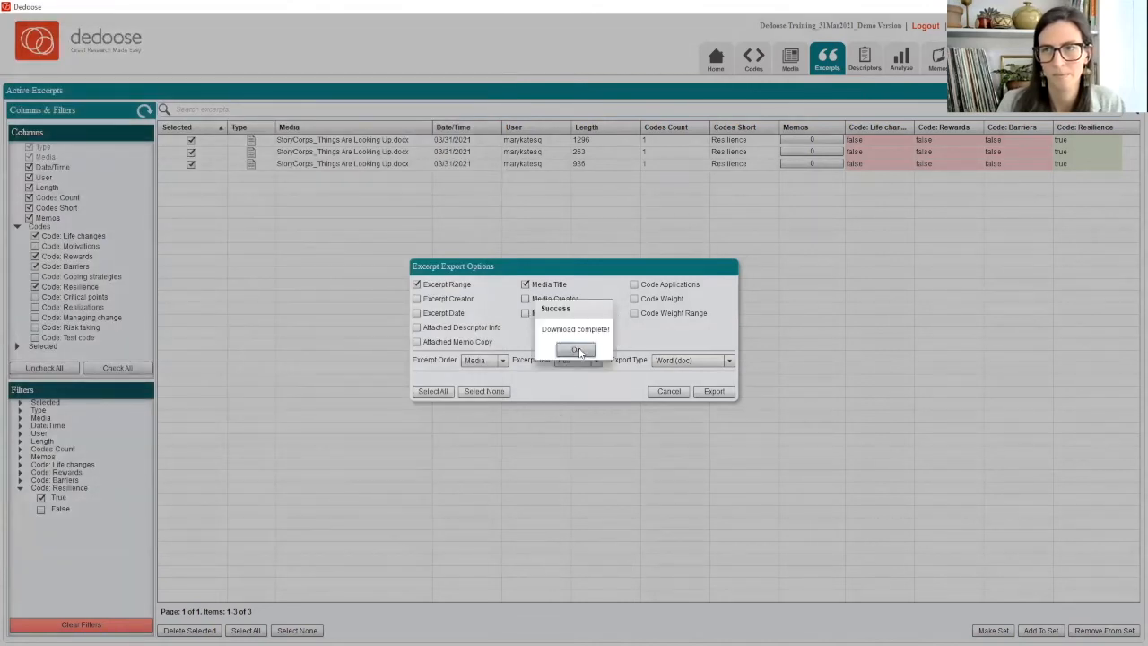
left_click(574, 352)
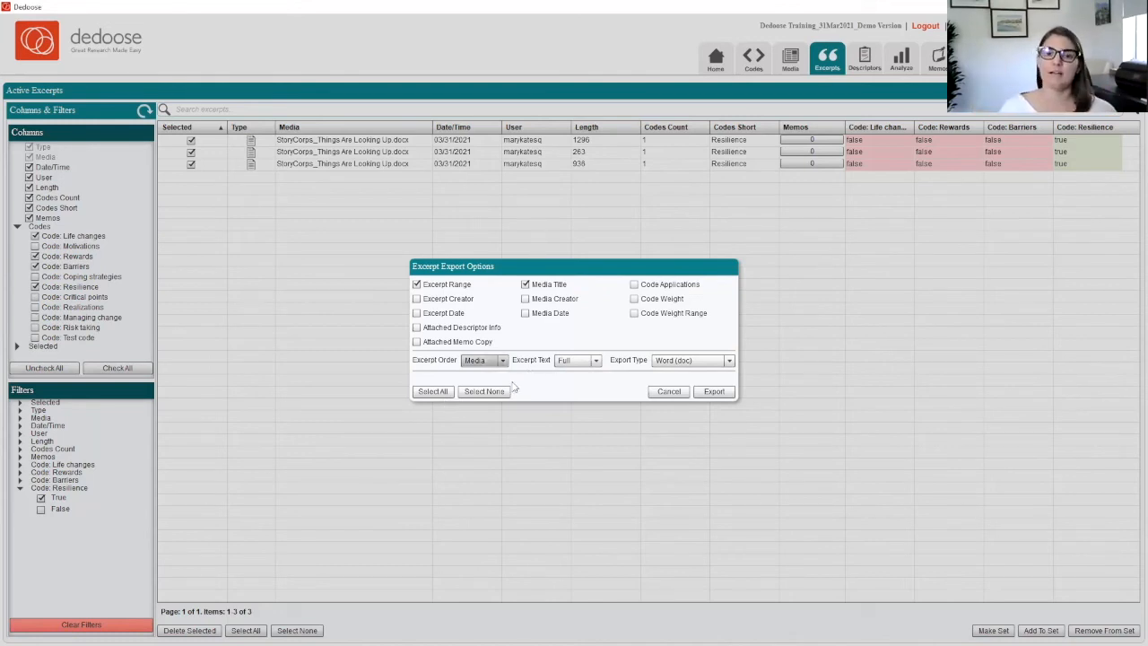
left_click(668, 393)
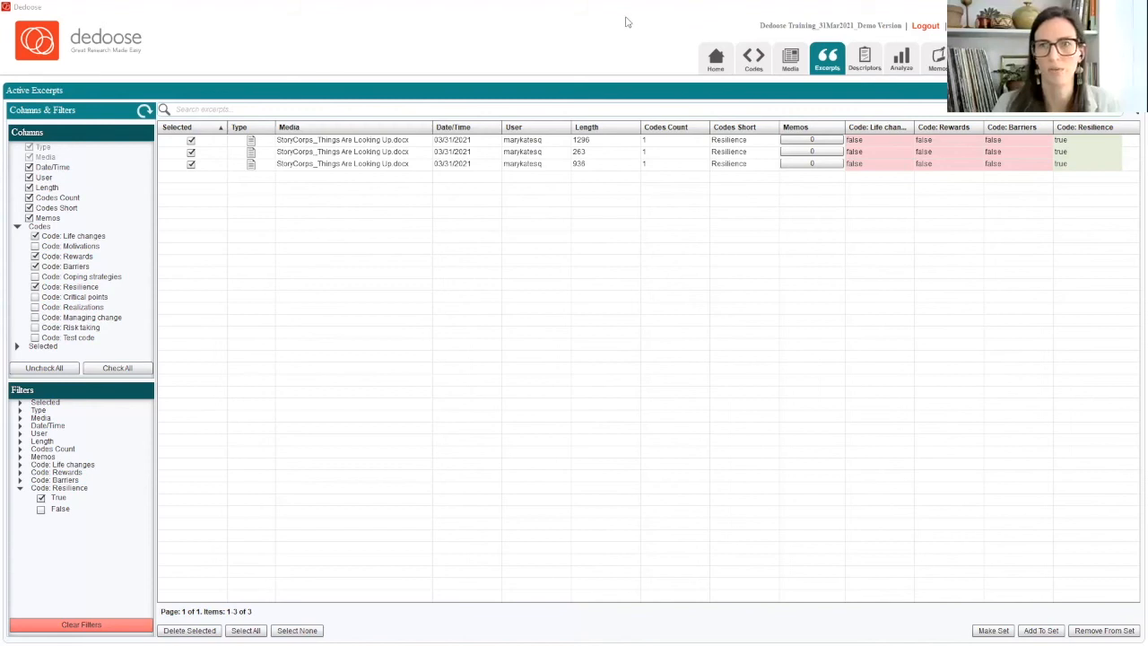
In the exported test code report in Word, examine the title, excerpt range and text of each excerpt.
left_click_drag(441, 133, 628, 135)
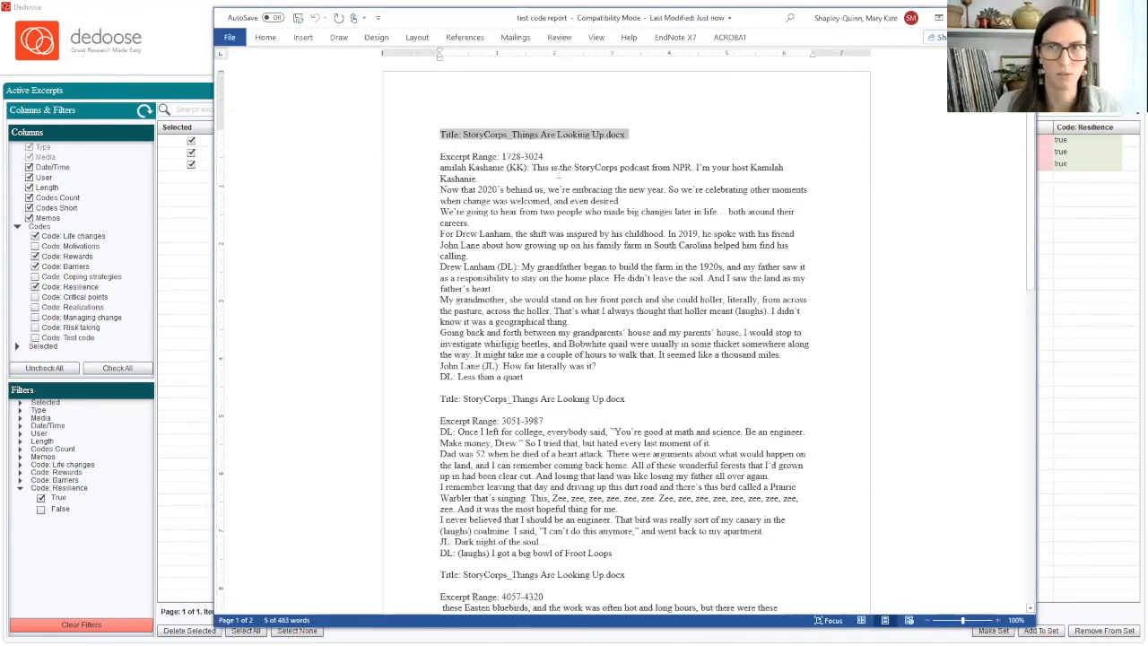
left_click_drag(547, 156, 621, 378)
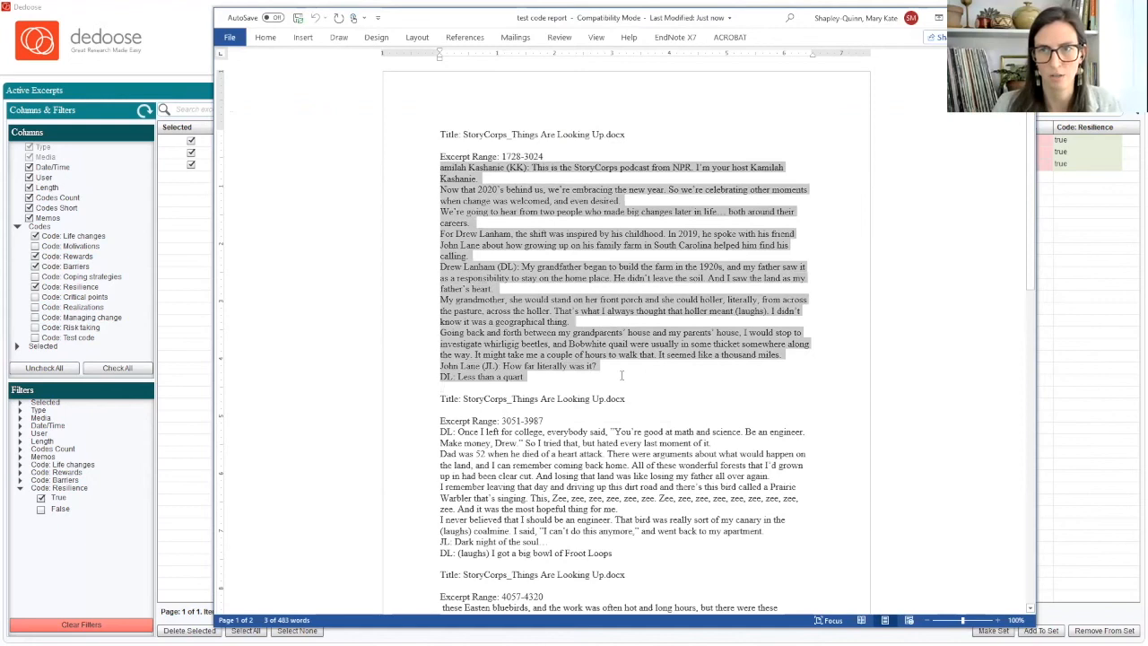
scroll(457, 383, "down", 5)
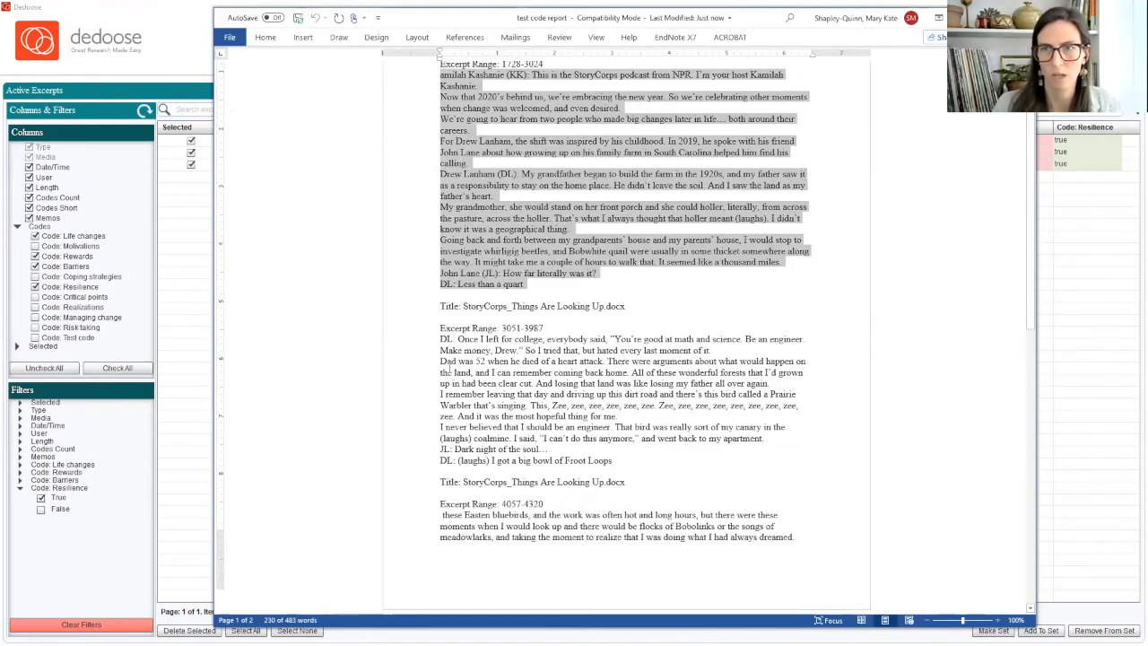
scroll(568, 386, "down", 3)
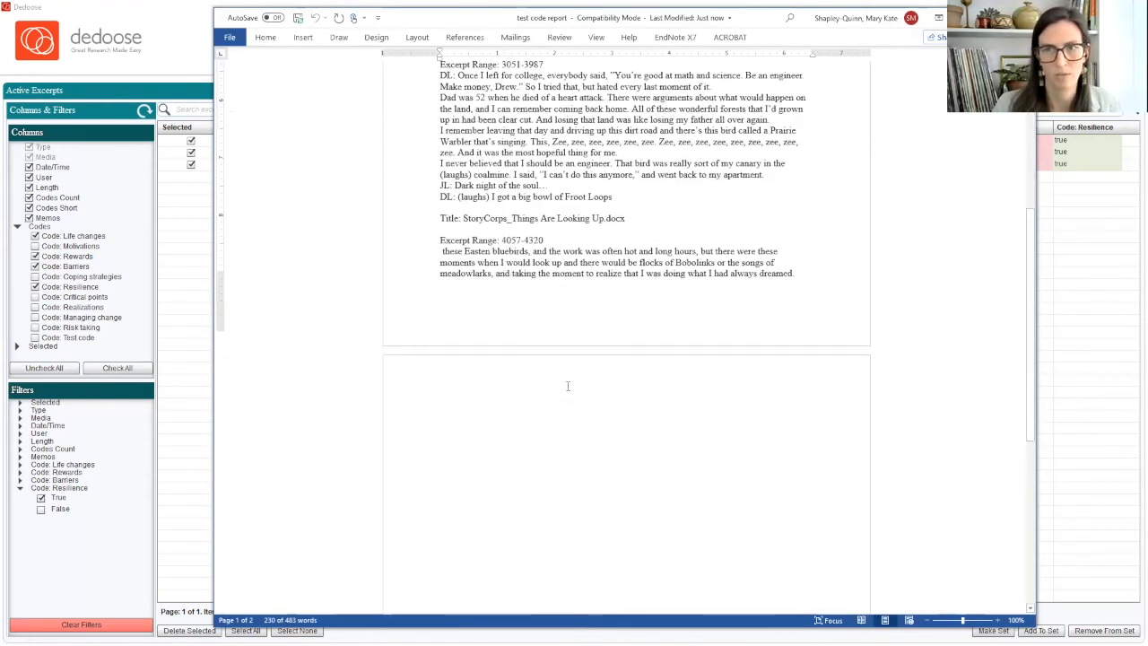
scroll(568, 385, "up", 5)
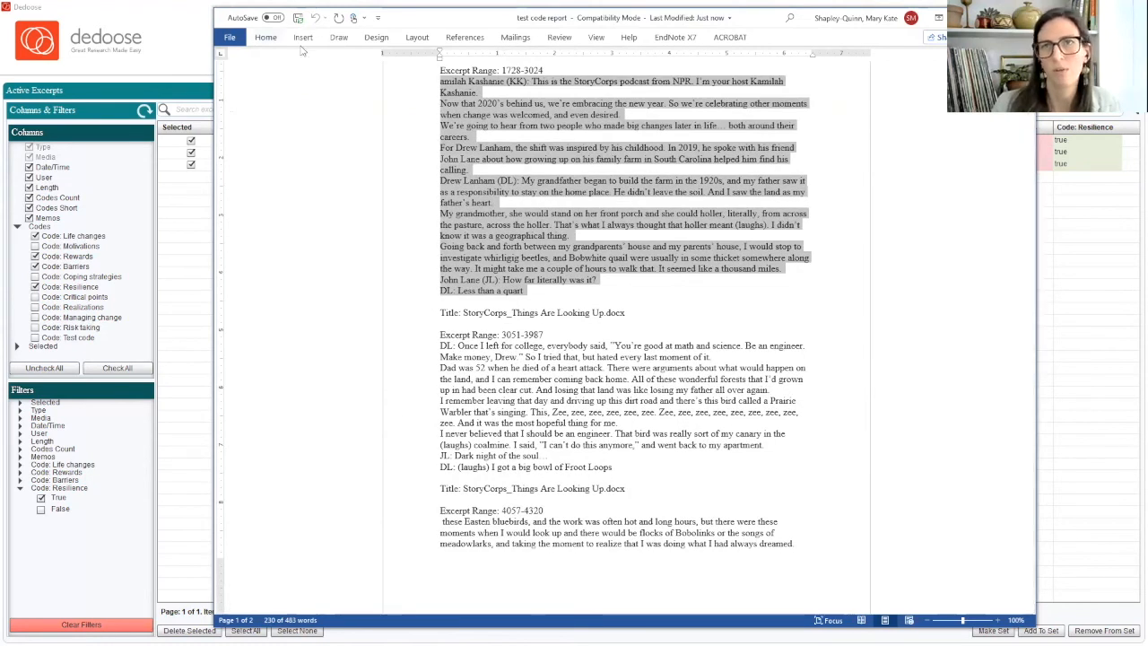
Set up a find and replace in the report that replaces "Title" with "Title" in bold.
left_click(265, 37)
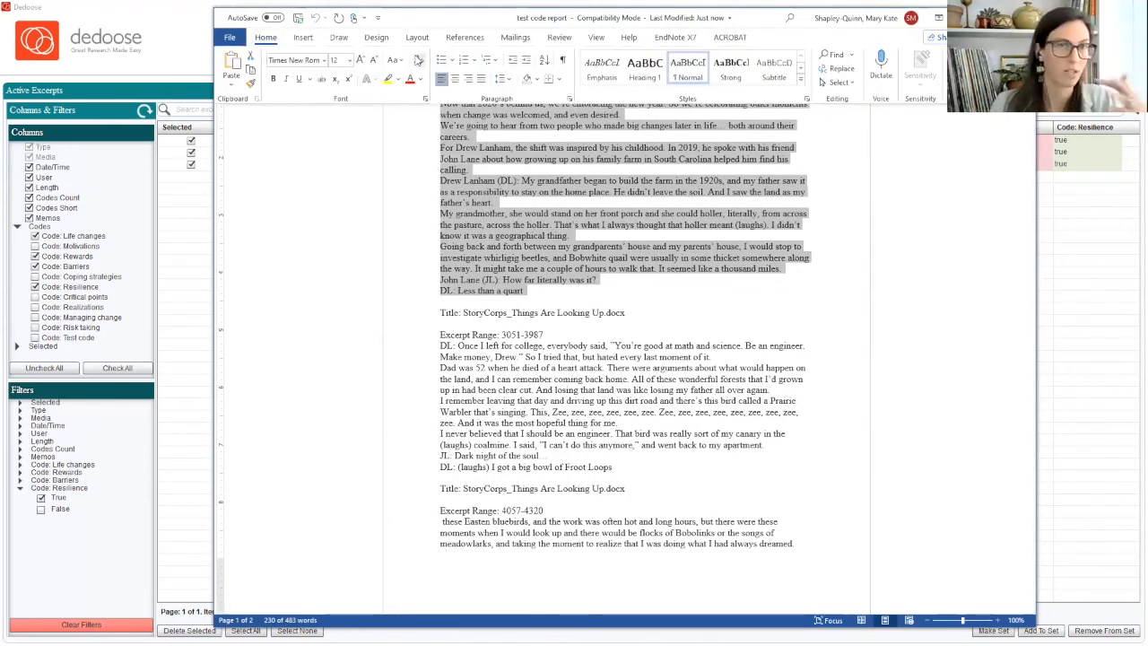
left_click(683, 81)
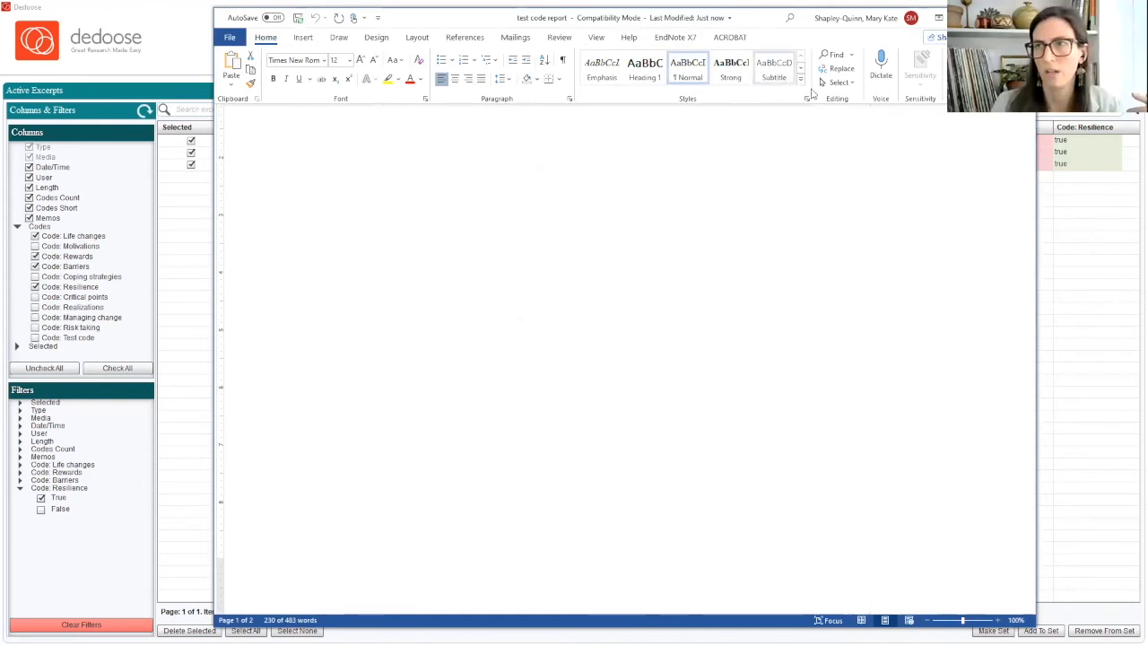
key("ctrl+h")
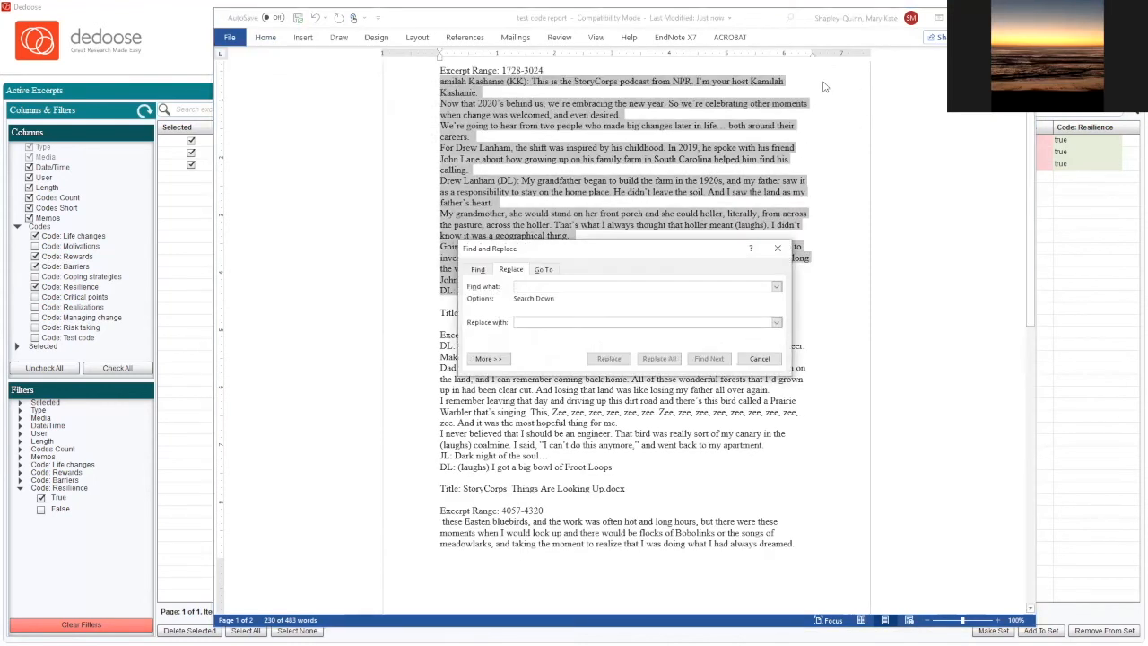
type("Title^")
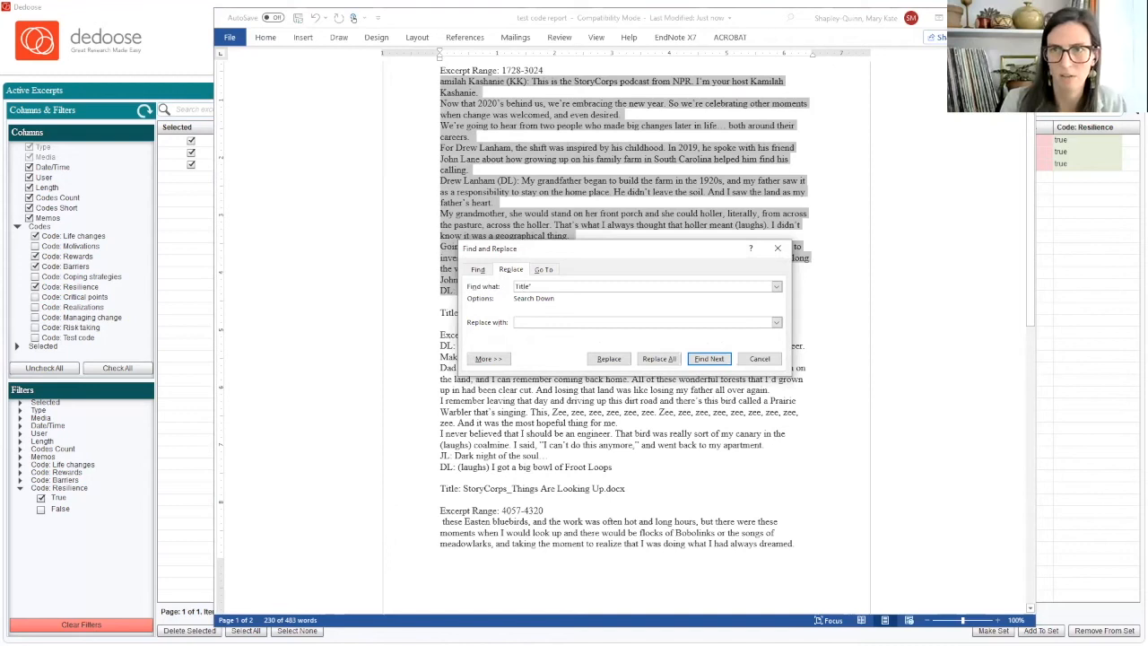
key("Return")
key("Tab")
type("Title")
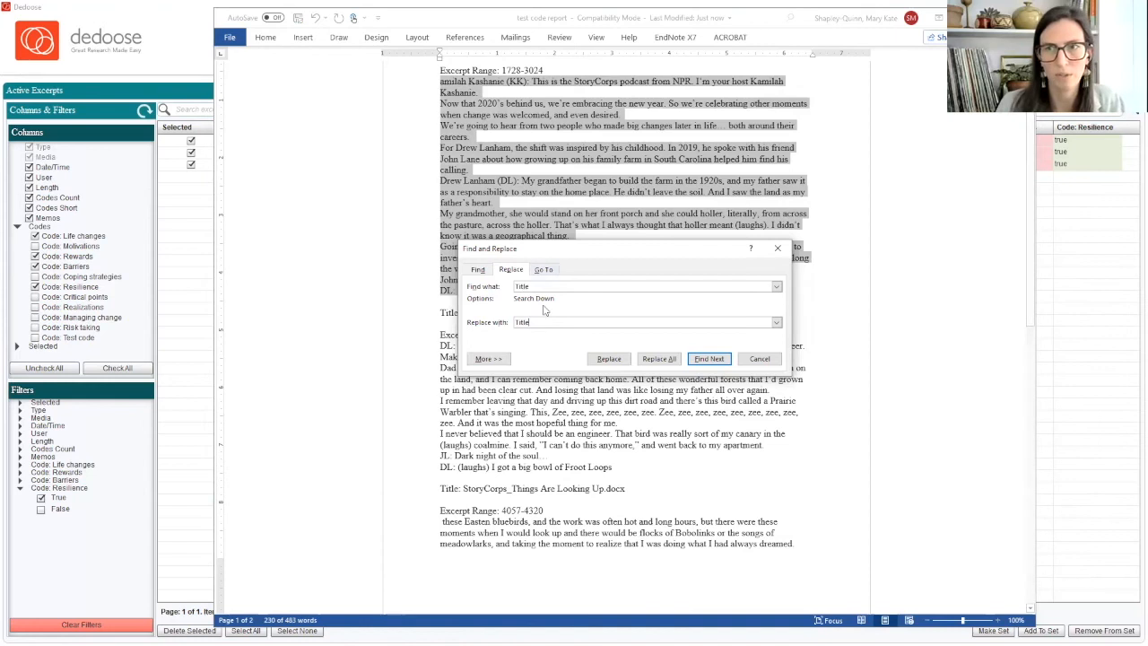
left_click_drag(529, 323, 506, 325)
key("ctrl+b")
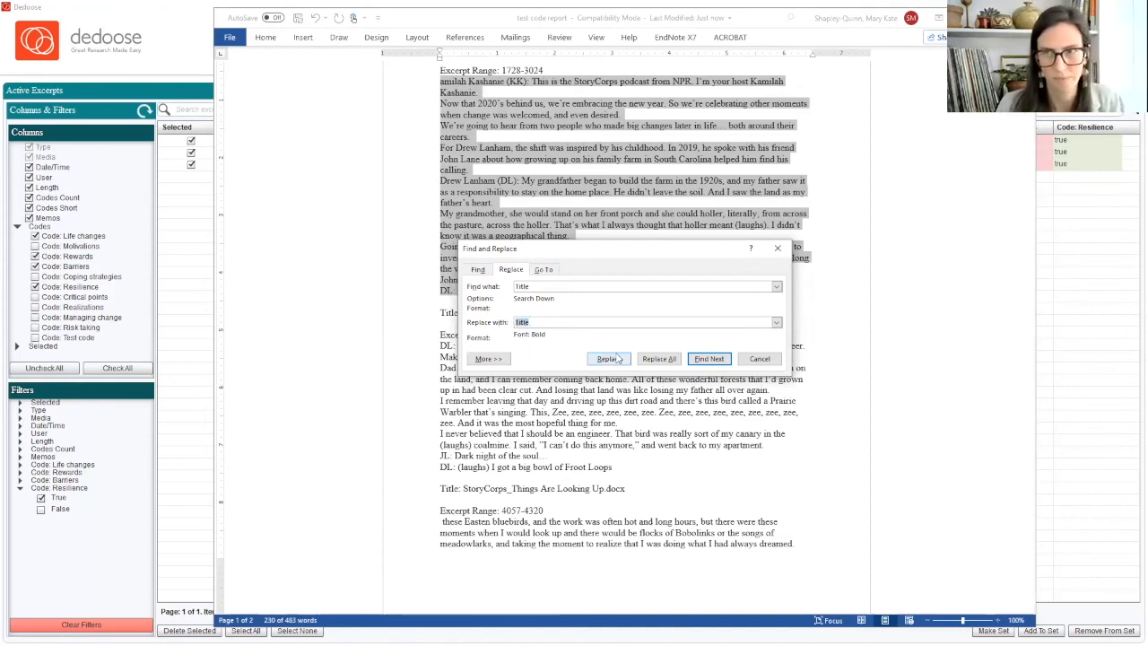
Replace all matches throughout the whole document, close Find and Replace, and return to the Dedoose excerpts list.
left_click(668, 363)
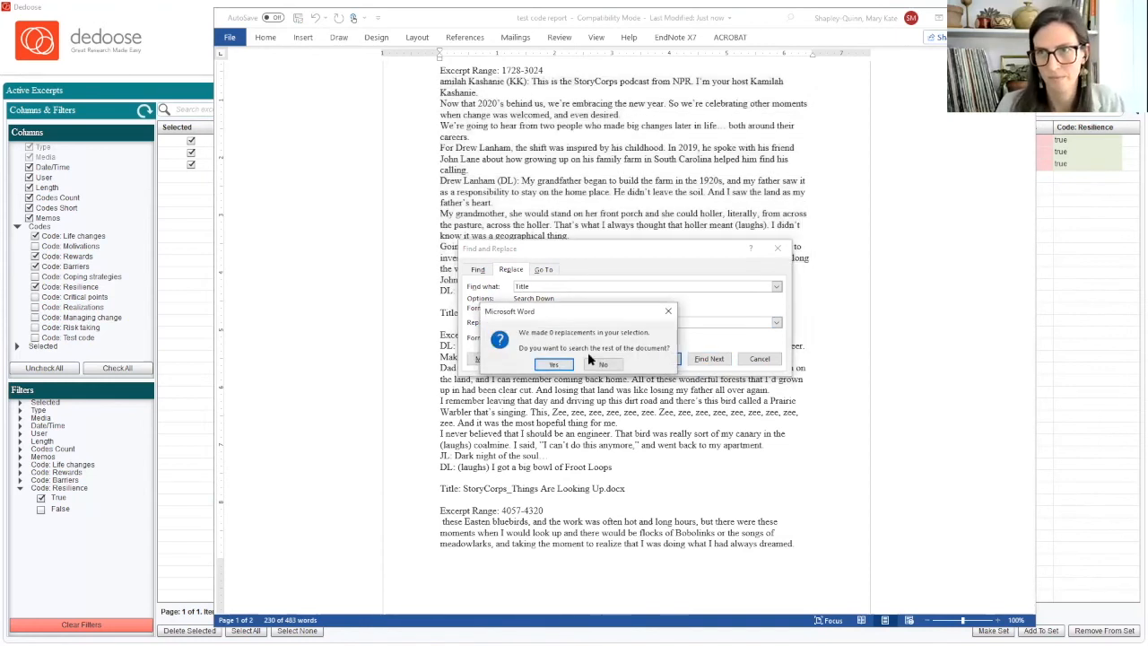
left_click(553, 364)
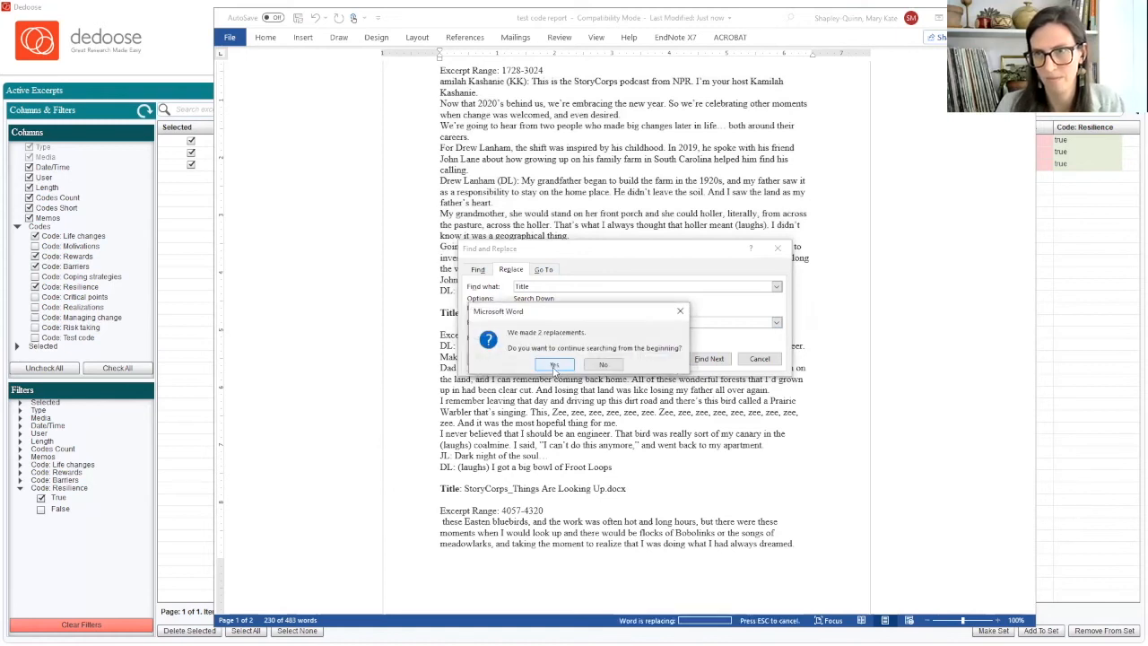
left_click(555, 365)
left_click(589, 364)
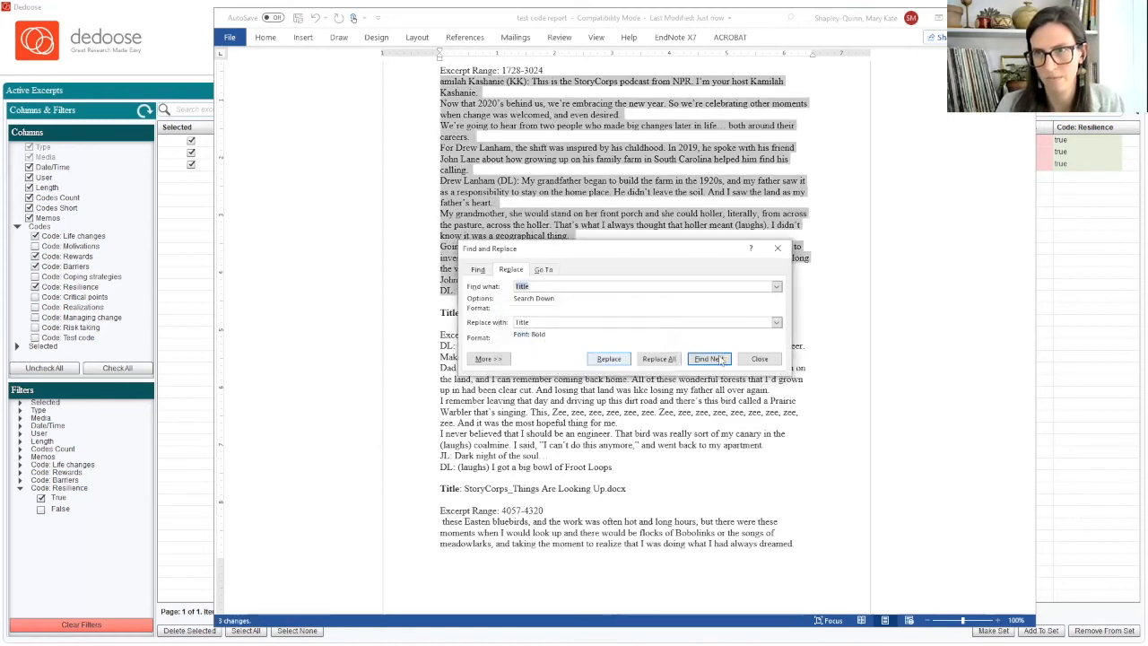
left_click(755, 362)
left_click(584, 328)
scroll(584, 328, "up", 3)
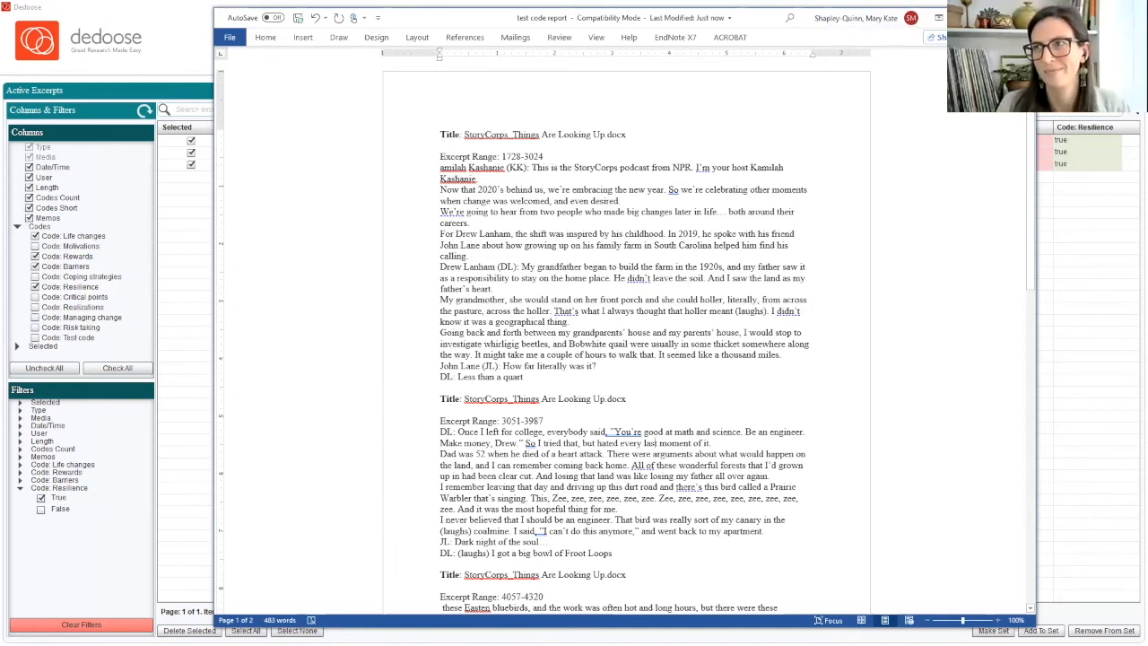
left_click(967, 18)
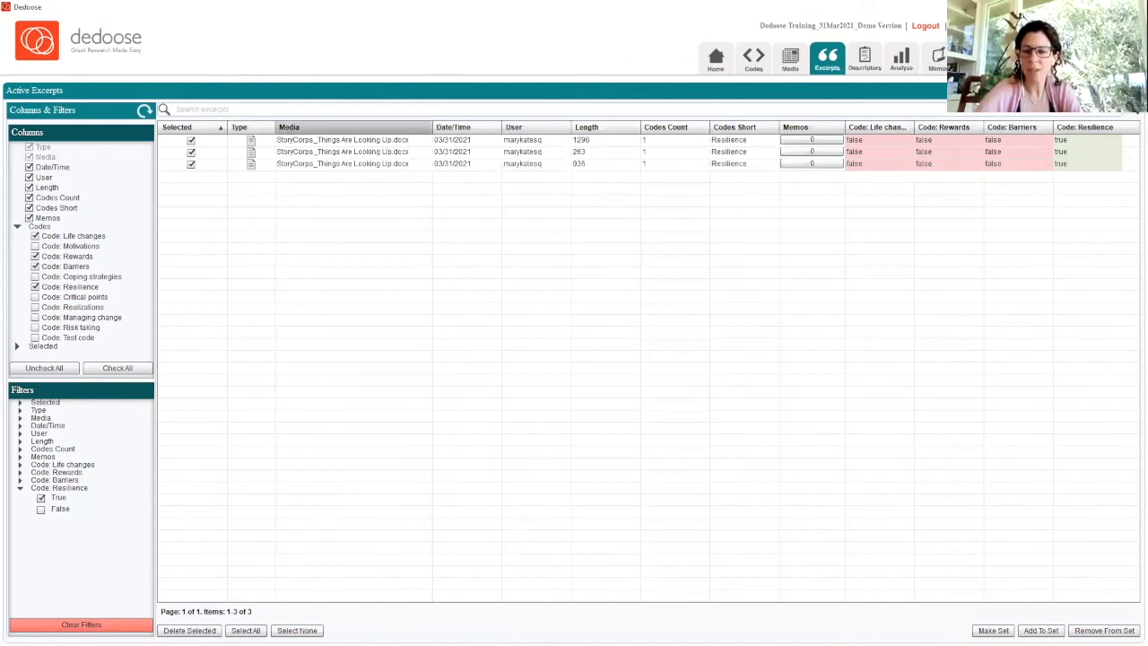
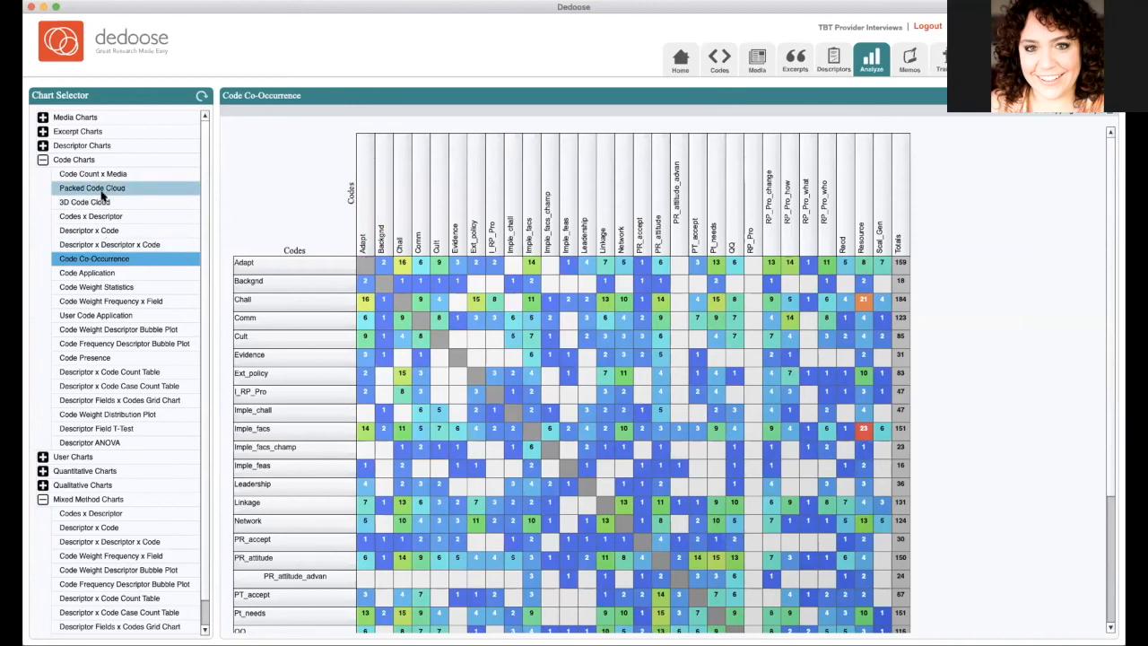
Display the Code Application chart for the TBT Provider Interviews project.
left_click(74, 162)
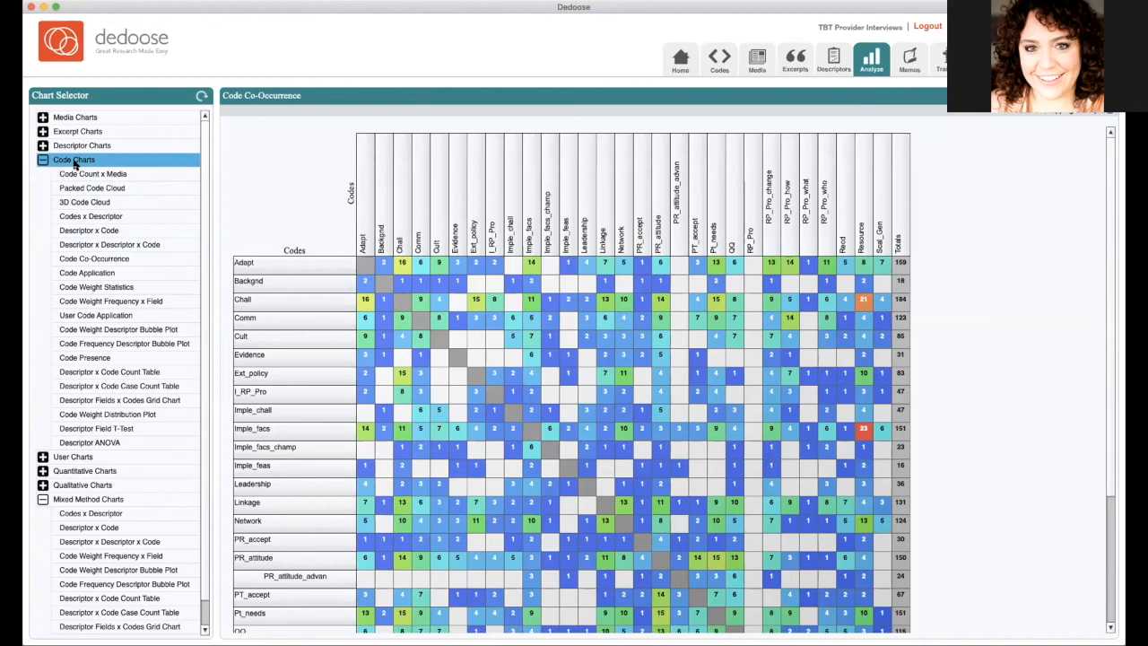
left_click(78, 273)
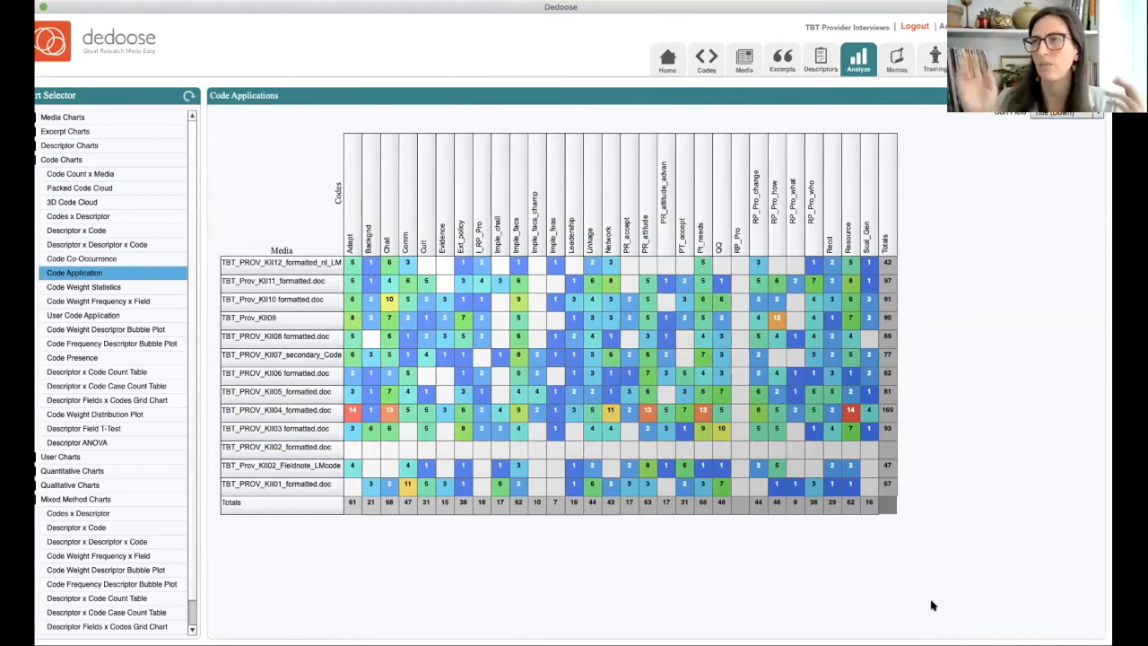
left_click(1078, 627)
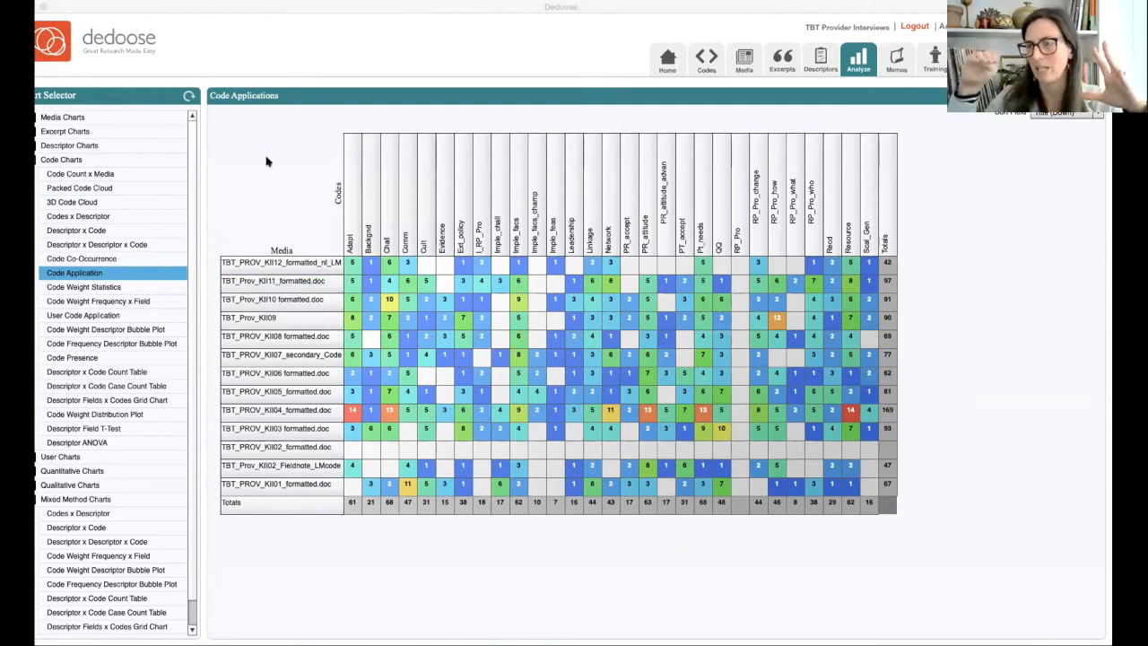
Review the excerpts behind the Adapt code count for TBT_PROV_KII04_formatted.doc, repositioning the reviewer window, and close it.
left_click(353, 413)
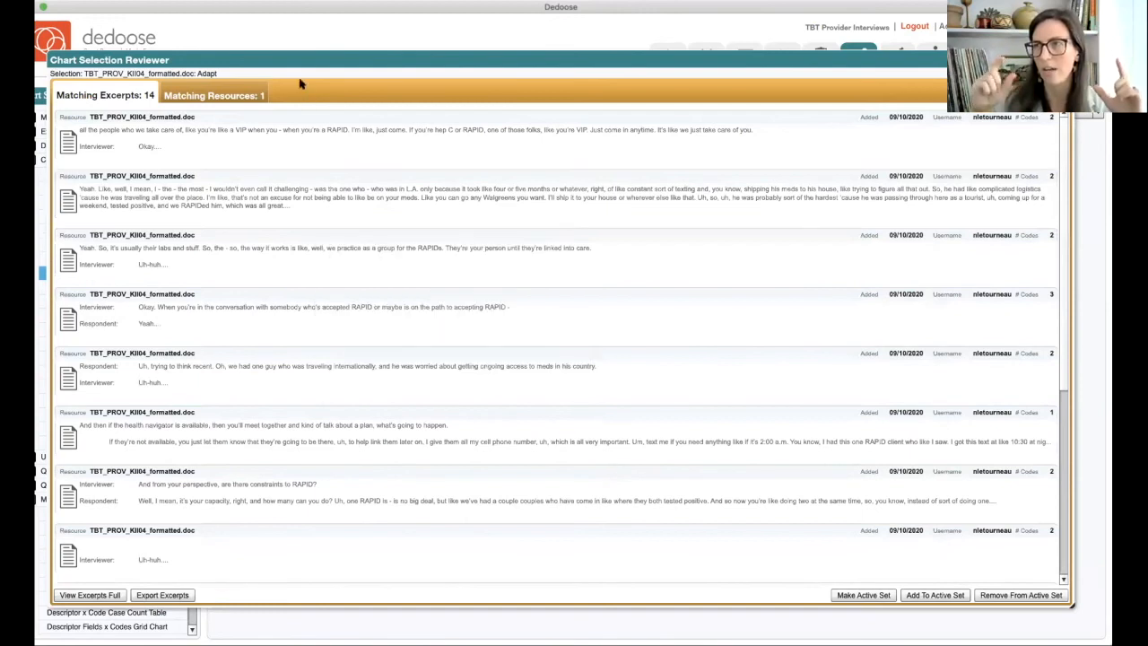
left_click_drag(277, 62, 261, 169)
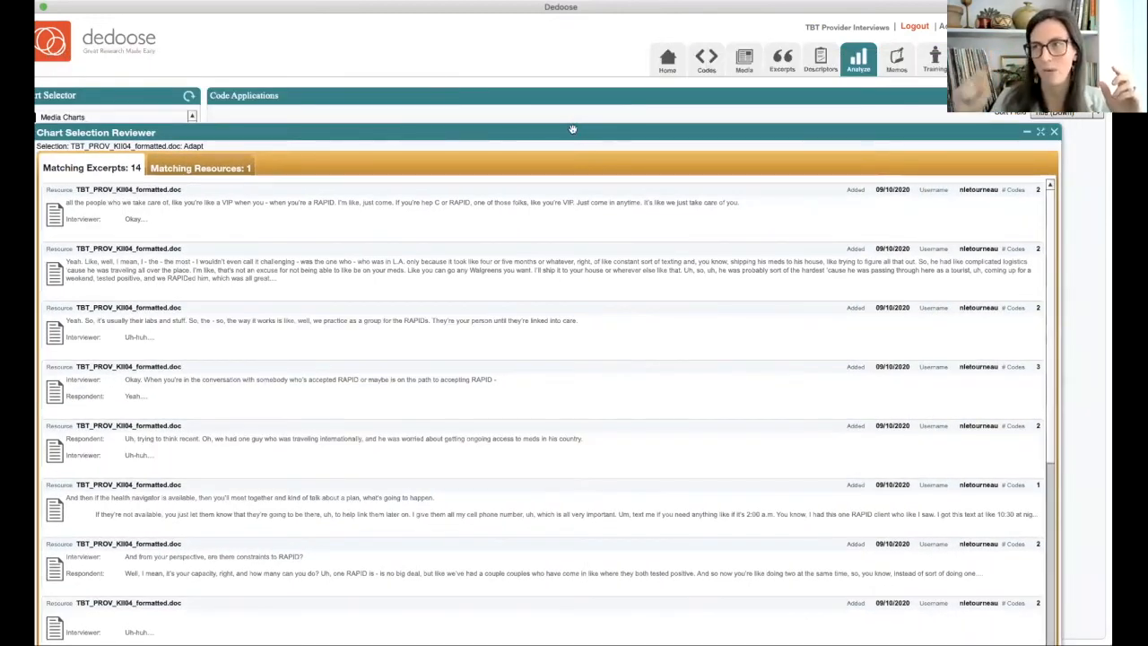
left_click_drag(417, 120, 392, 111)
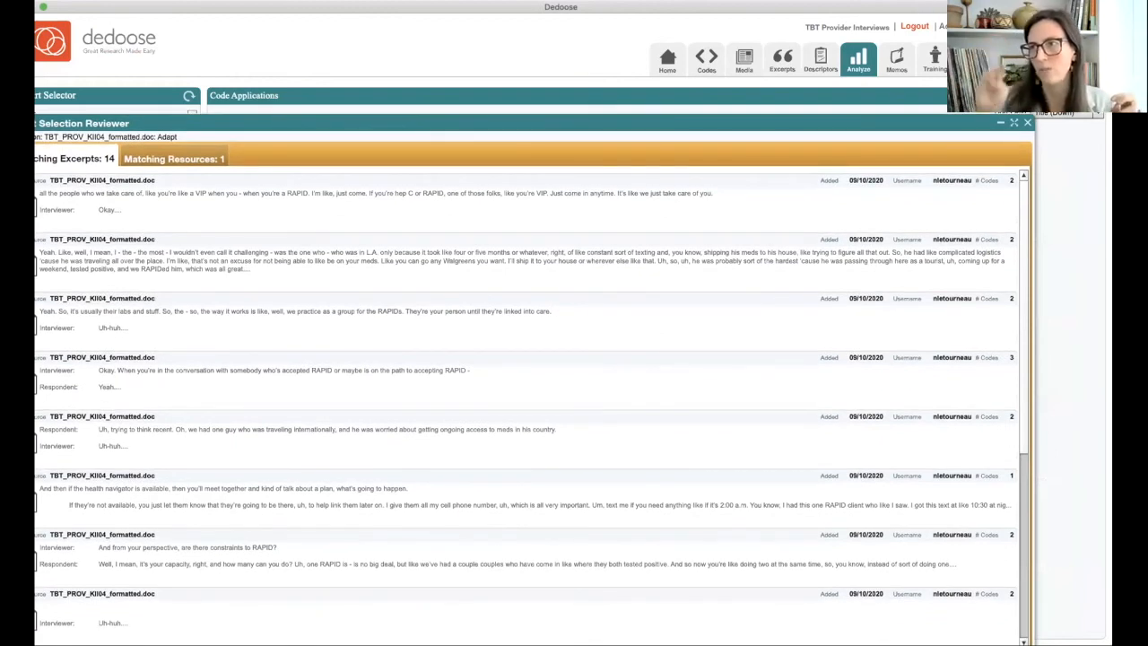
left_click(1026, 123)
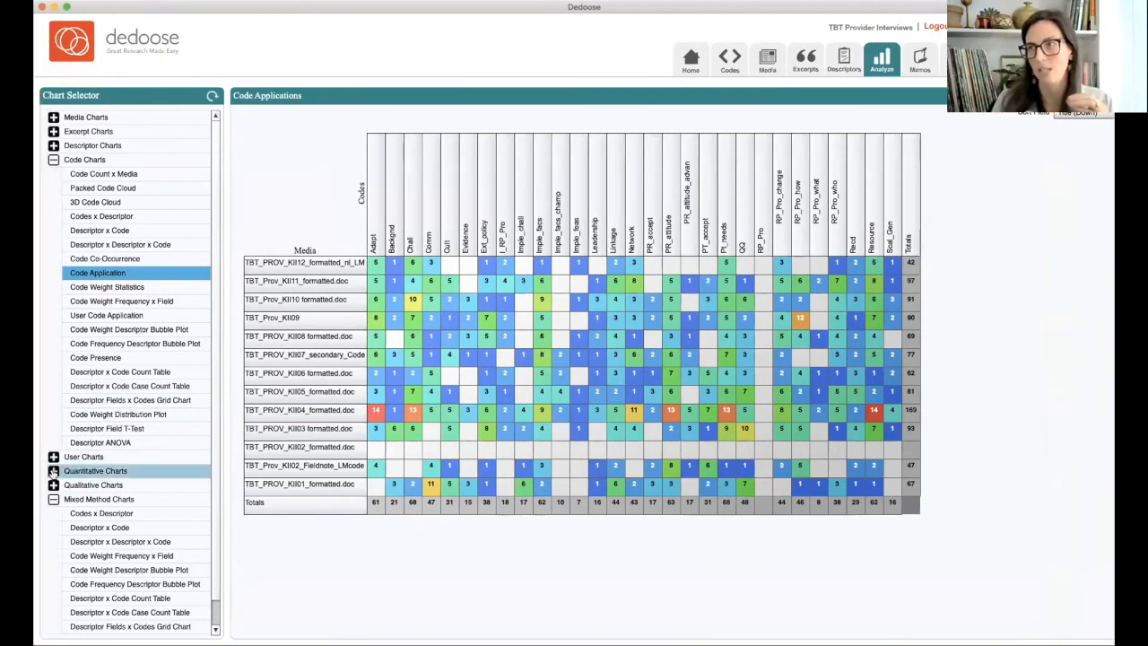
Among the quantitative charts, view Code Count x Media, Code Weight Distribution Plot and Descriptor Field x Descriptor Field.
left_click(30, 473)
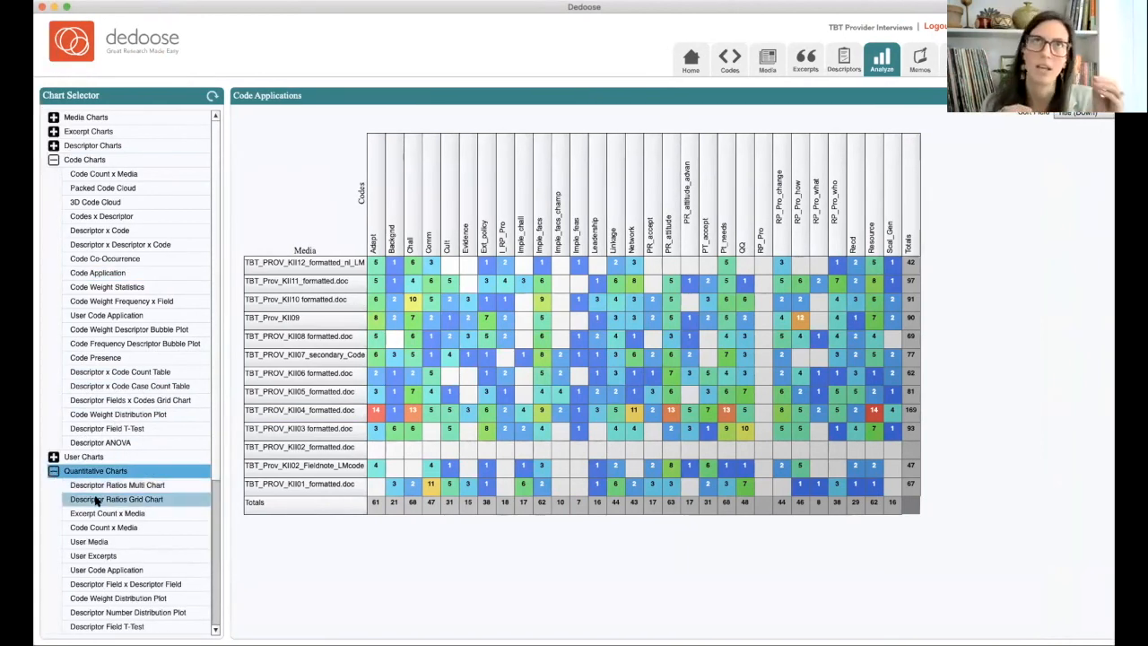
left_click(93, 527)
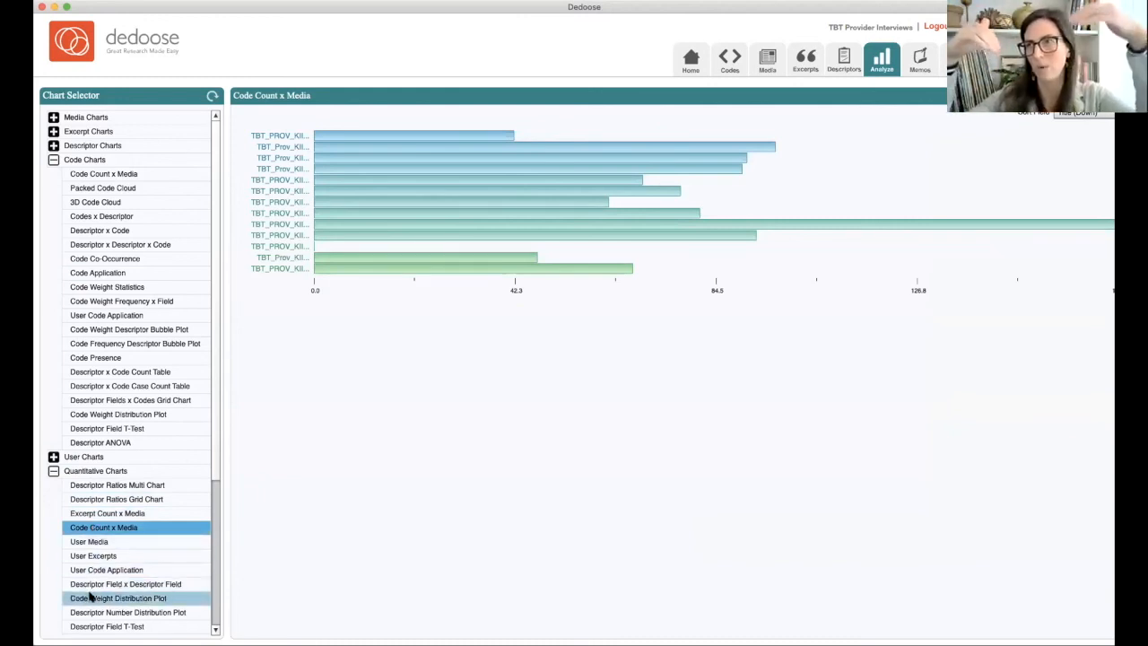
left_click(90, 597)
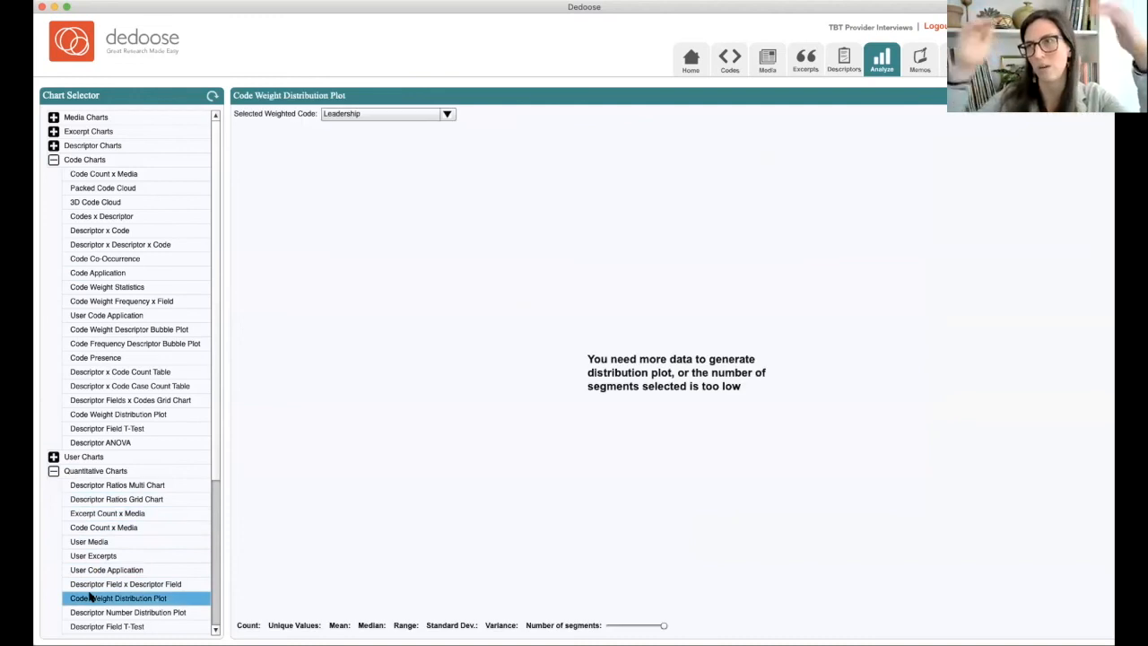
left_click(91, 585)
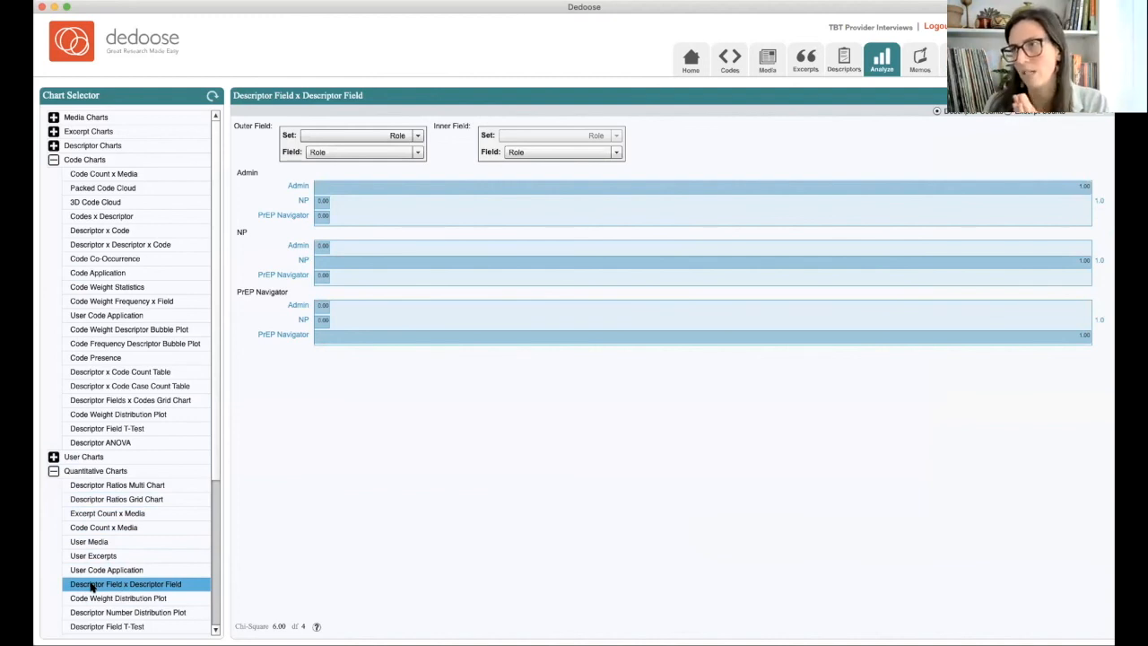
View the Descriptor x Code chart and the Codes x Descriptor chart from the mixed method charts.
scroll(92, 588, "down", 5)
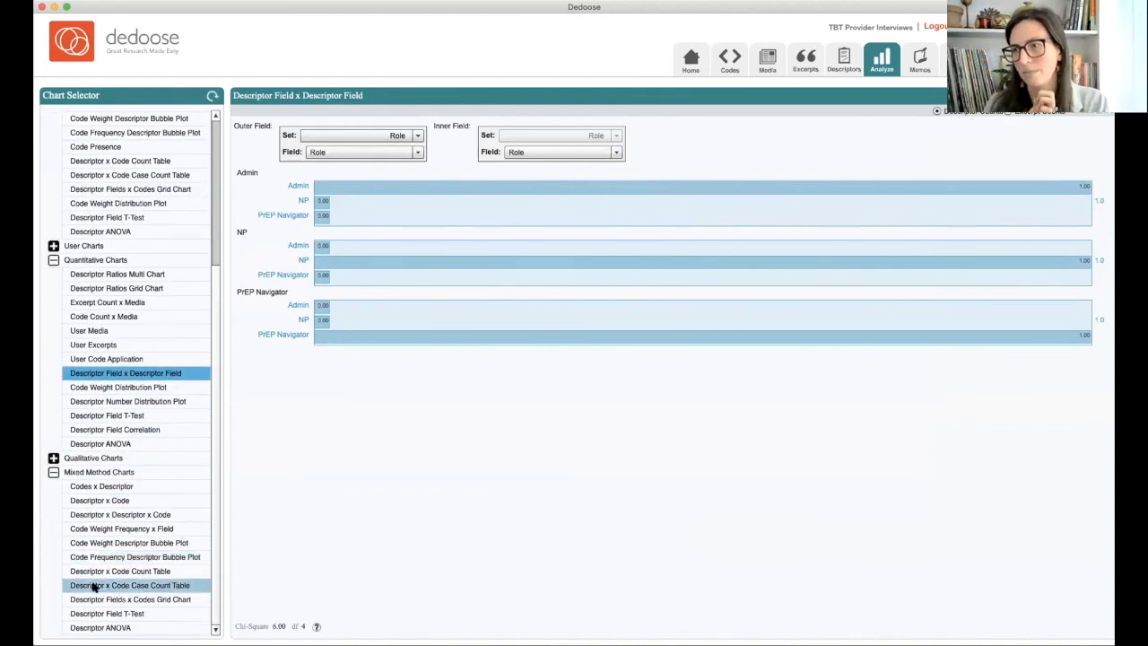
left_click(101, 500)
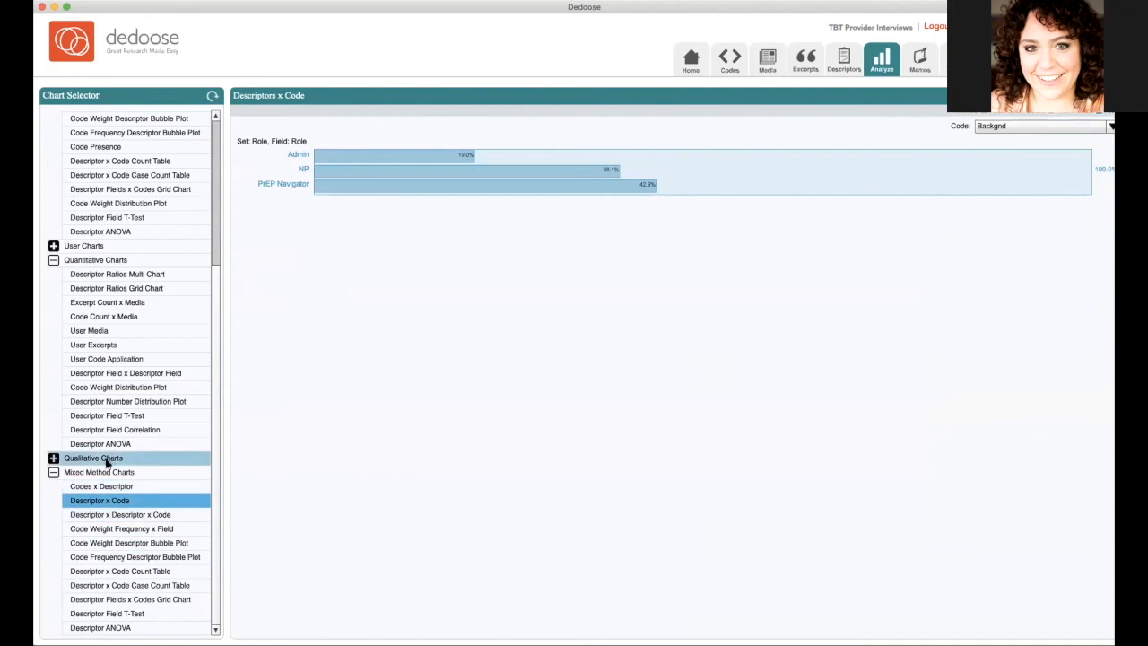
left_click(96, 487)
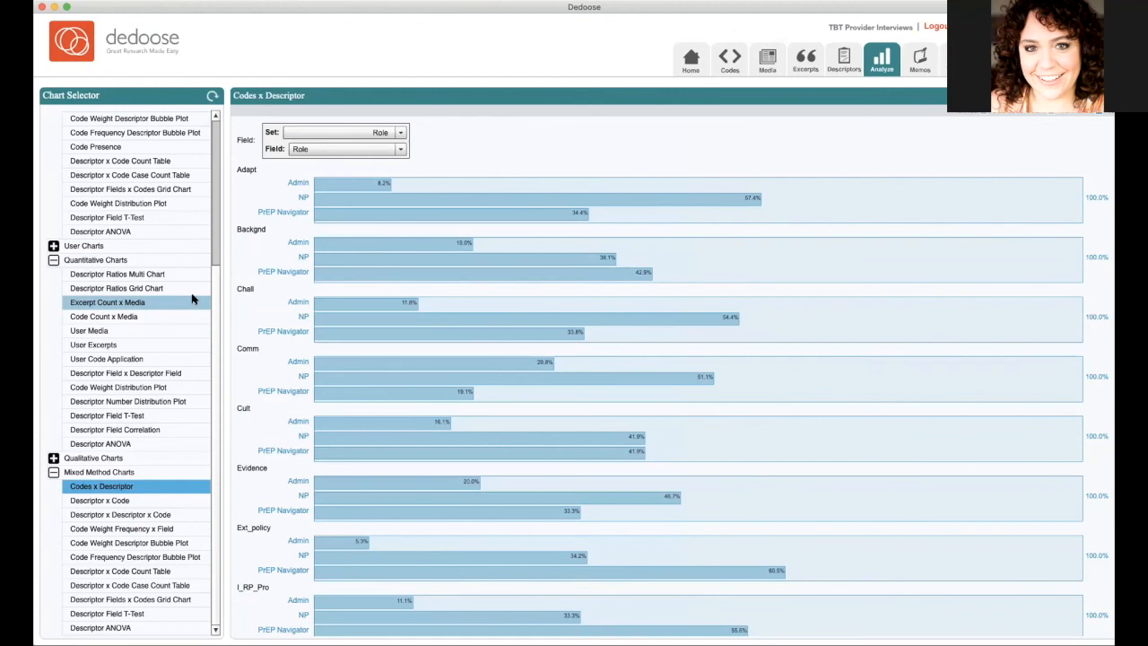
Collapse the Code Charts, Quantitative Charts and Mixed Method Charts groups in the chart list.
left_click_drag(215, 274, 213, 133)
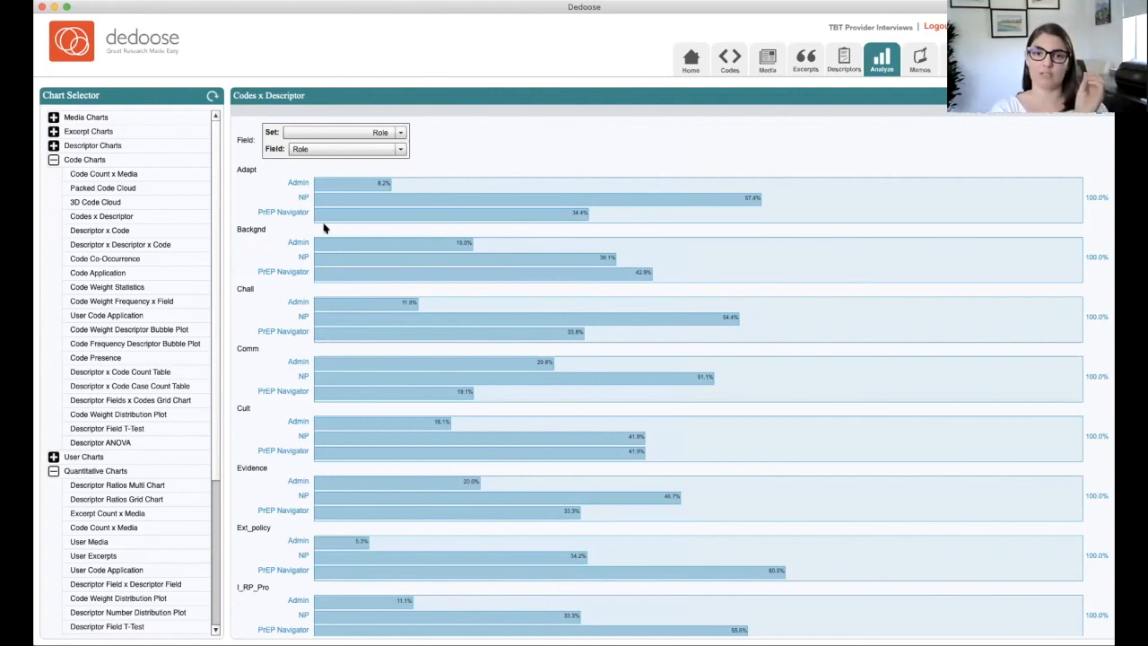
left_click(53, 160)
left_click(53, 160)
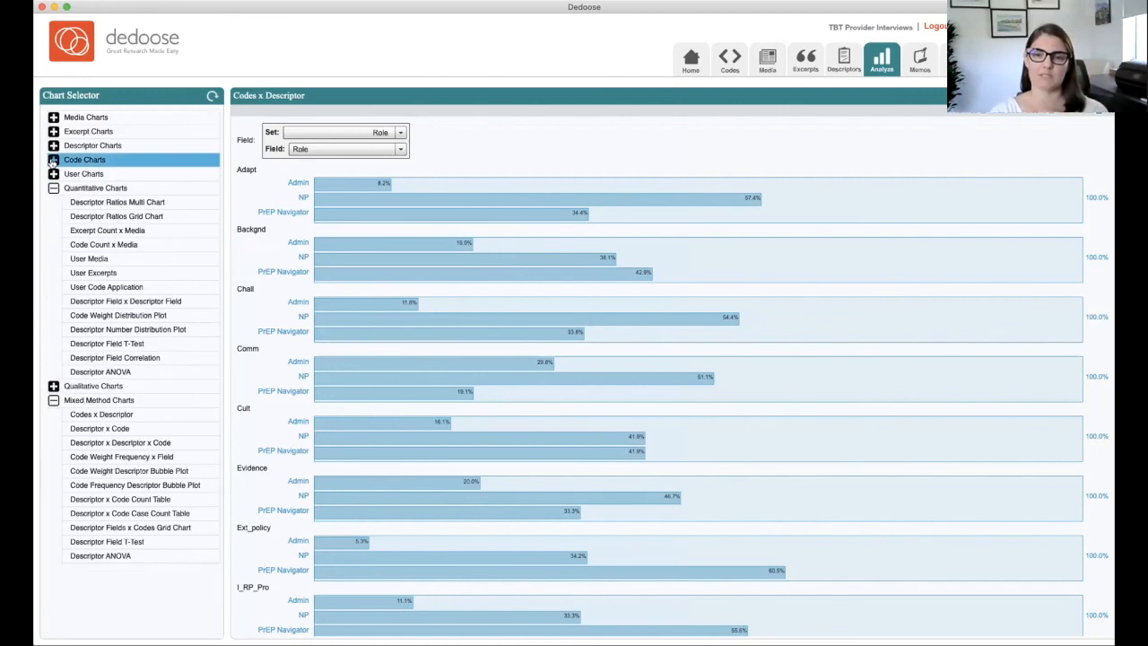
left_click(52, 187)
left_click(53, 216)
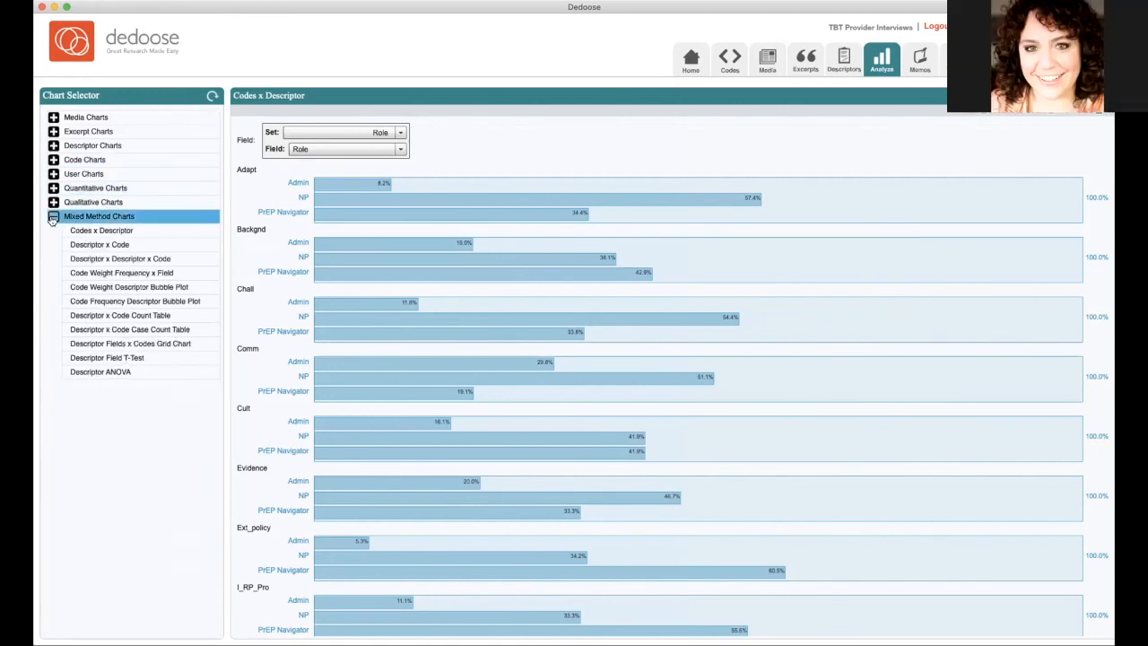
Expand the media charts and view their Code Application and Code Presence charts.
left_click(53, 117)
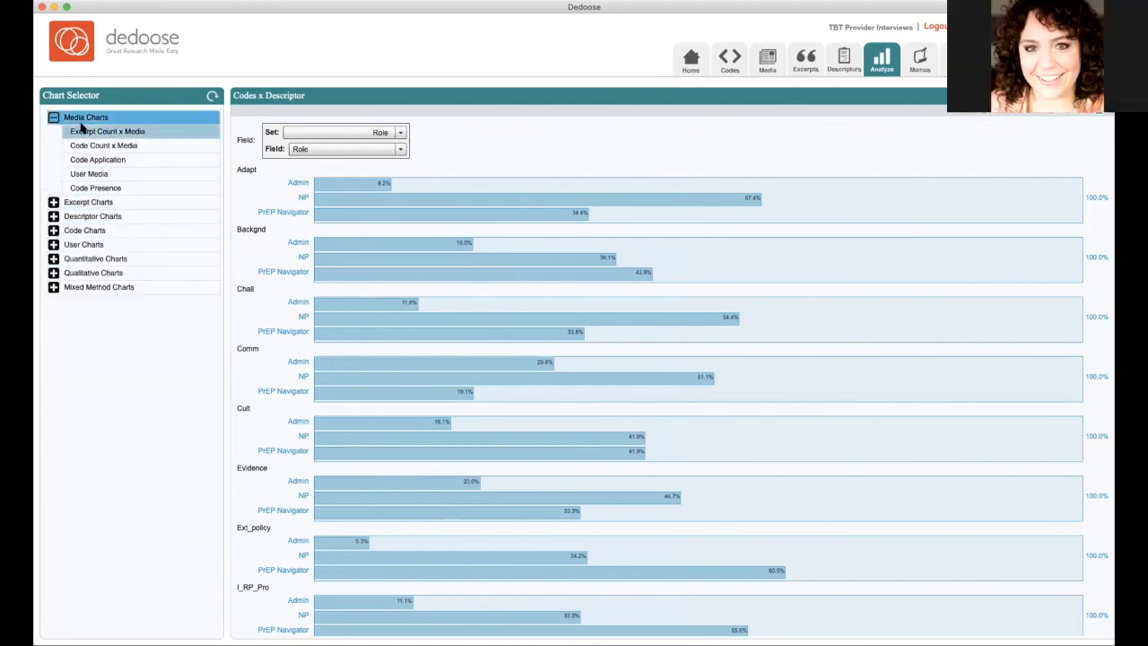
left_click(85, 158)
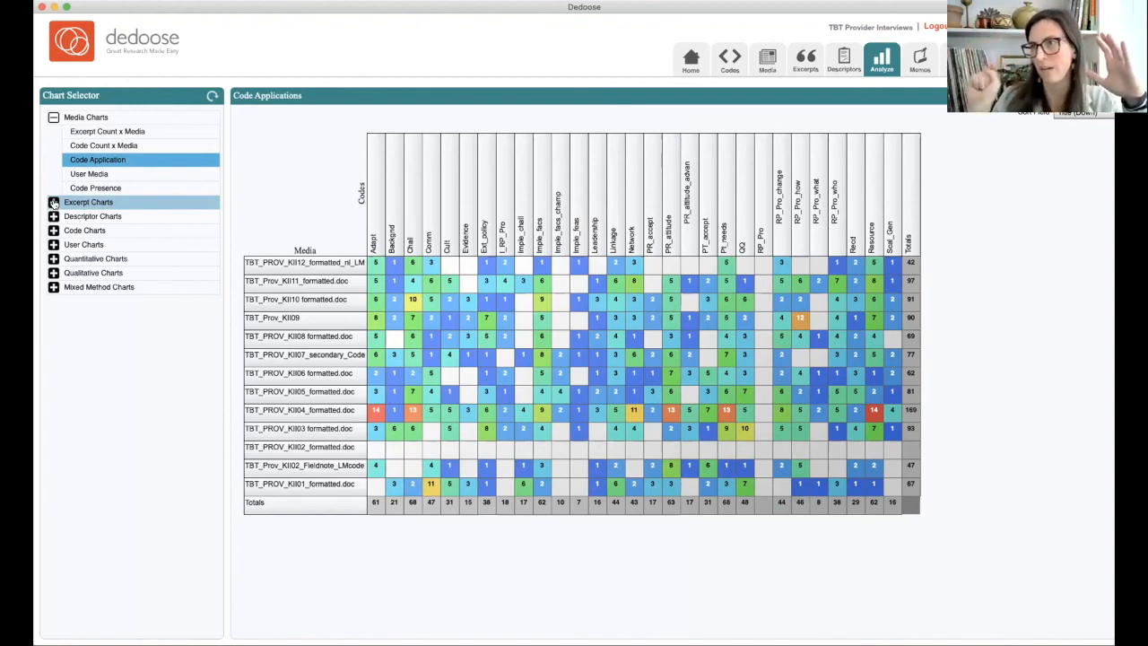
left_click(79, 189)
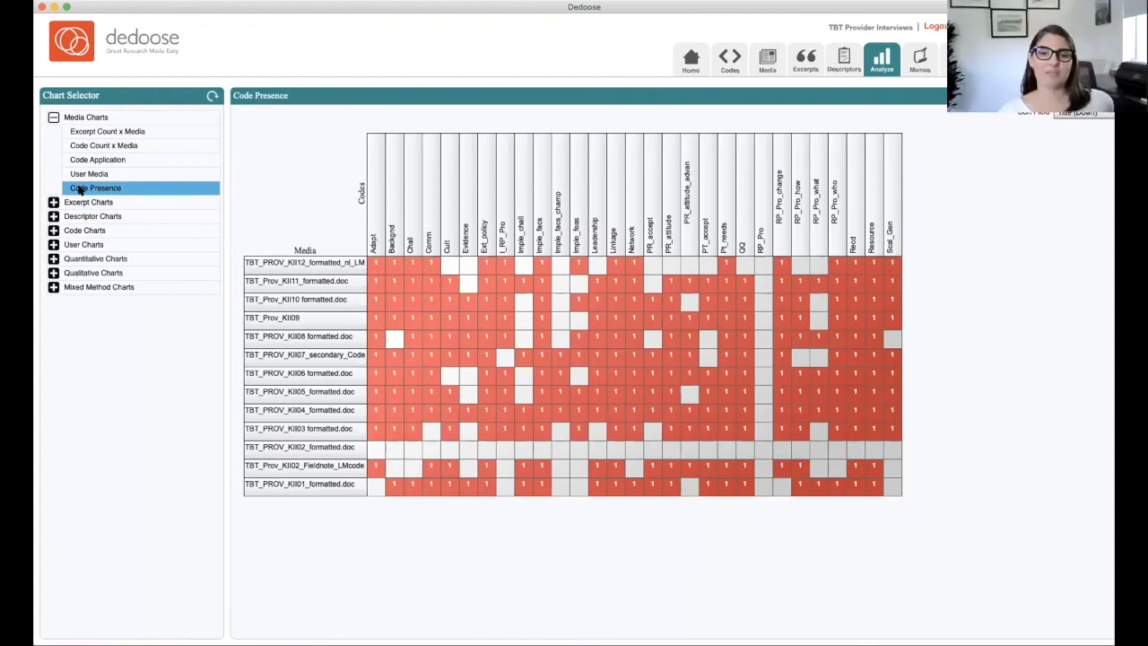
View Excerpt Count x Media from the excerpt charts and Code Co-Occurrence from the code charts.
left_click(57, 204)
left_click(78, 216)
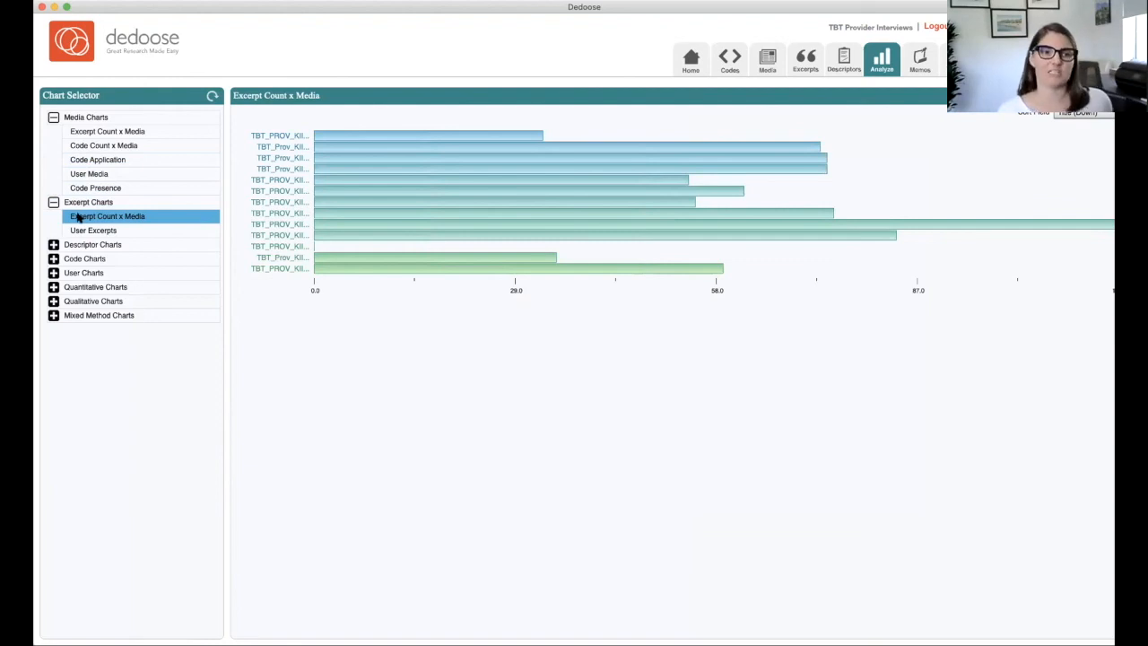
left_click(53, 259)
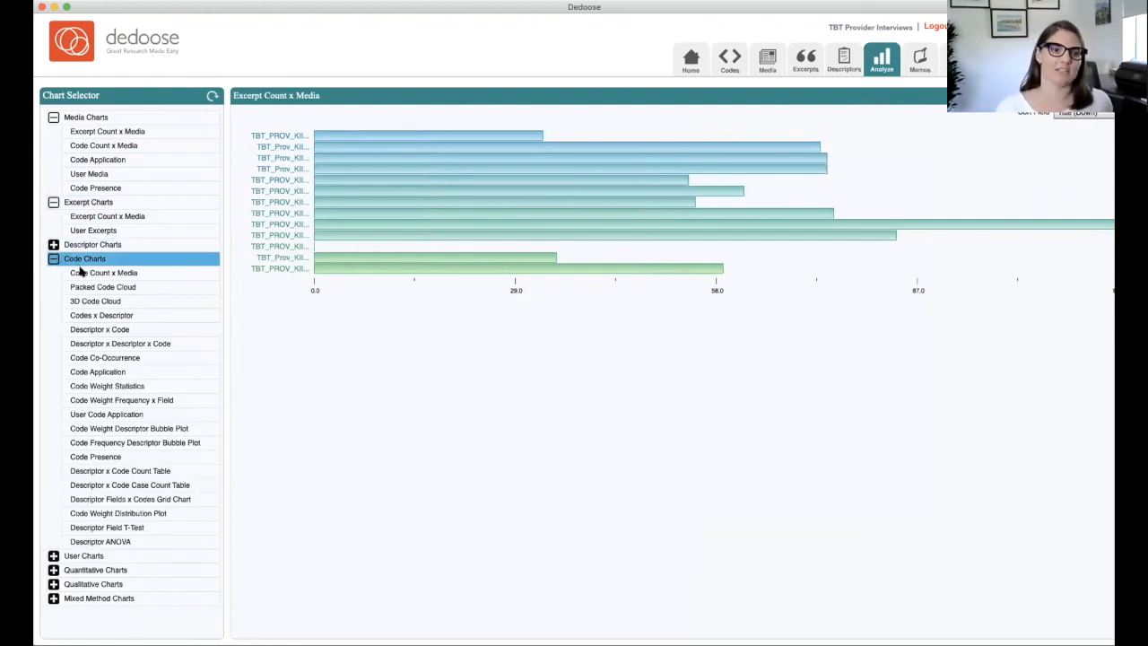
left_click(90, 357)
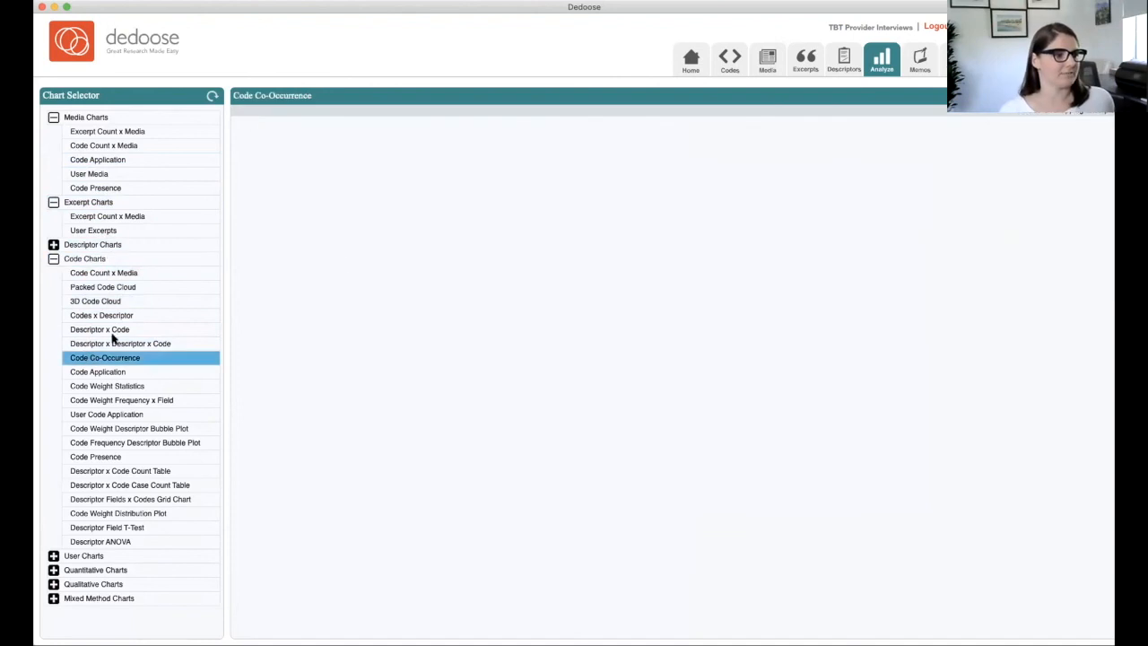